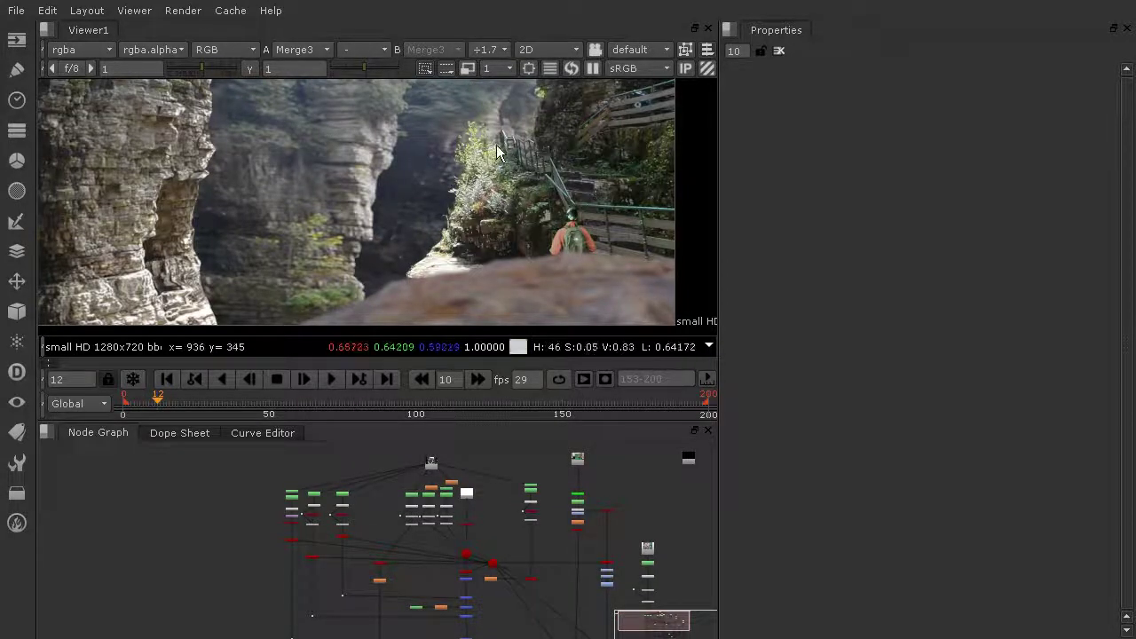
# Check the sharpness of the distant foliage and fence, and align the Blur nodes beneath the source image in the node graph.
pyautogui.scroll(3, 497, 153)
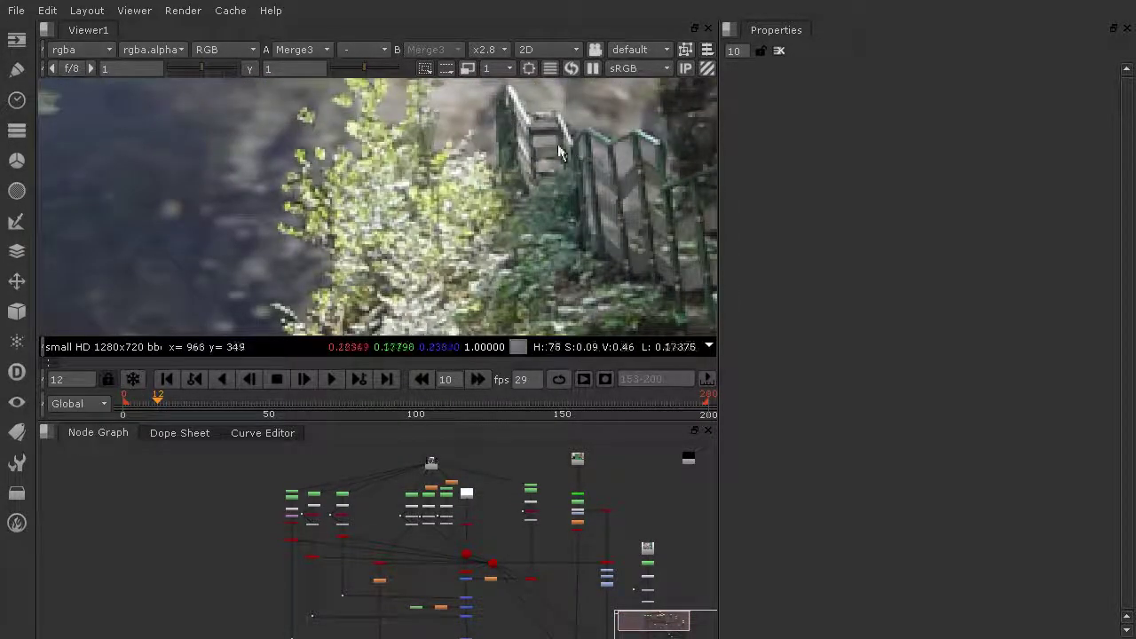
pyautogui.scroll(2, 503, 462)
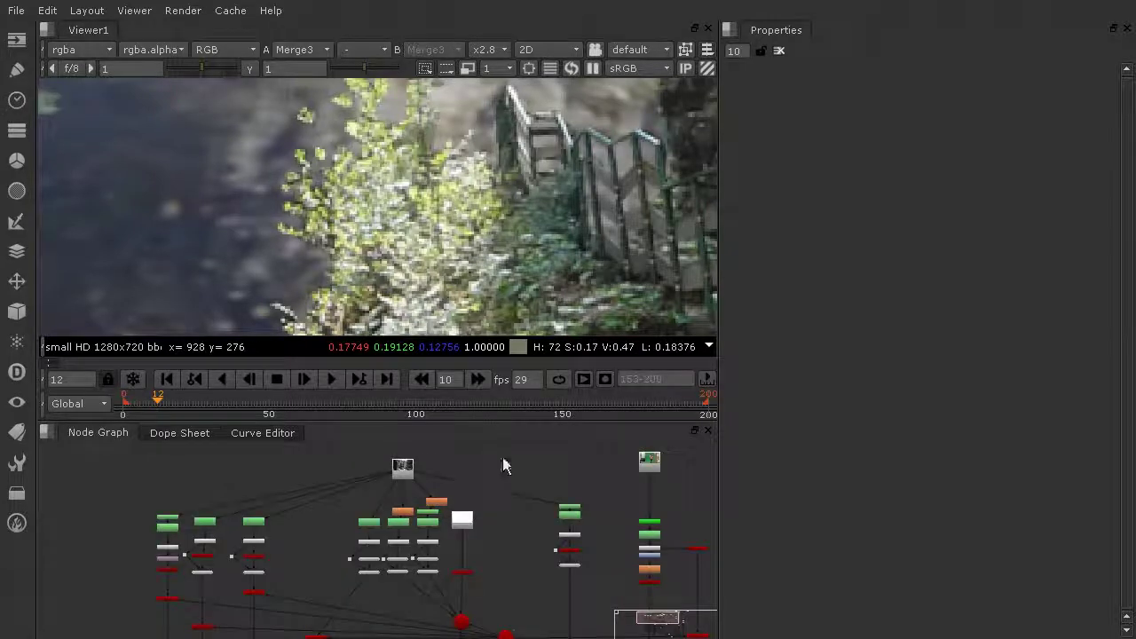
pyautogui.scroll(2, 476, 490)
pyautogui.moveTo(402, 510); pyautogui.dragTo(402, 496)
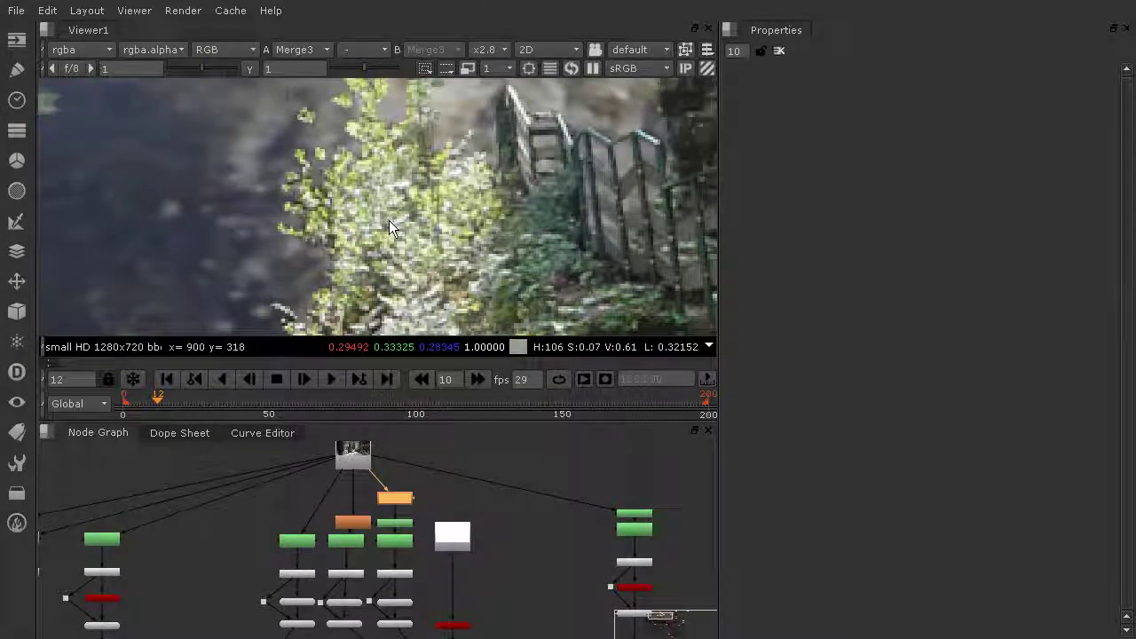
pyautogui.scroll(-3, 408, 223)
pyautogui.scroll(-2, 415, 224)
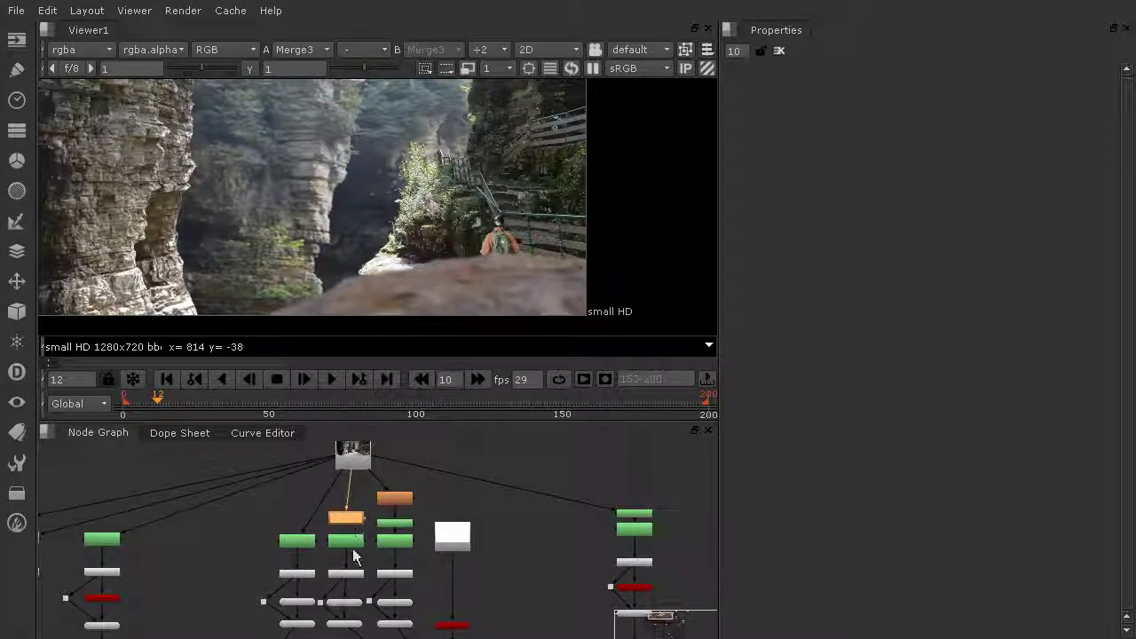
# Straighten the Railing branch's connection into the merge stack by repositioning its corner dot below the render node.
pyautogui.scroll(-2, 355, 551)
pyautogui.moveTo(411, 553); pyautogui.dragTo(385, 493, button='middle')
pyautogui.scroll(6, 206, 476)
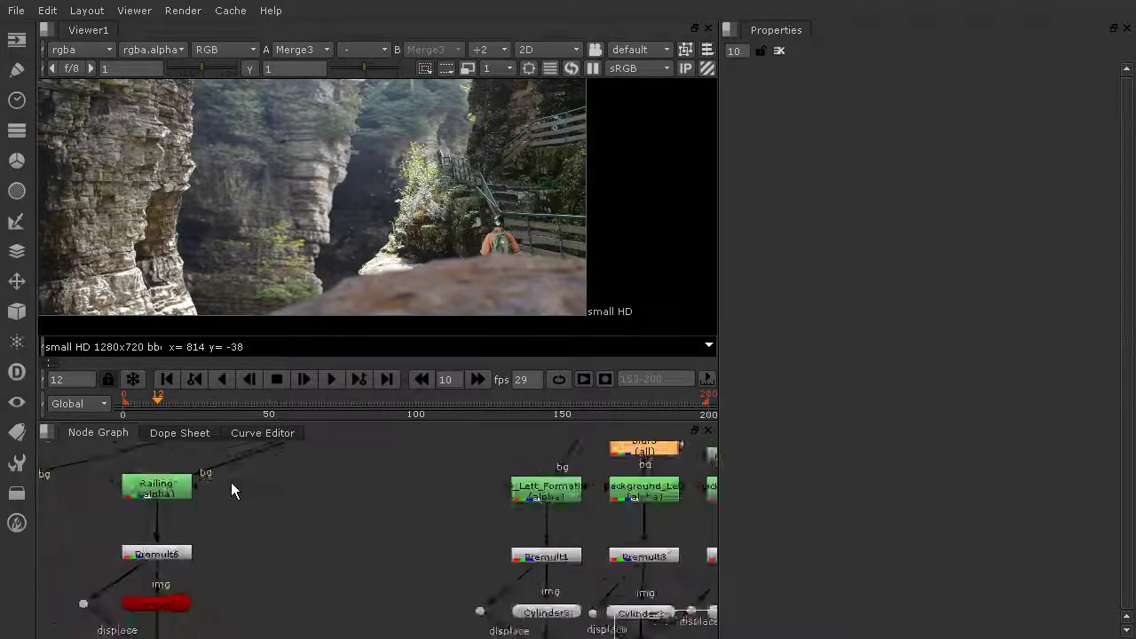
pyautogui.moveTo(107, 491); pyautogui.dragTo(254, 486, button='middle')
pyautogui.scroll(-5, 279, 563)
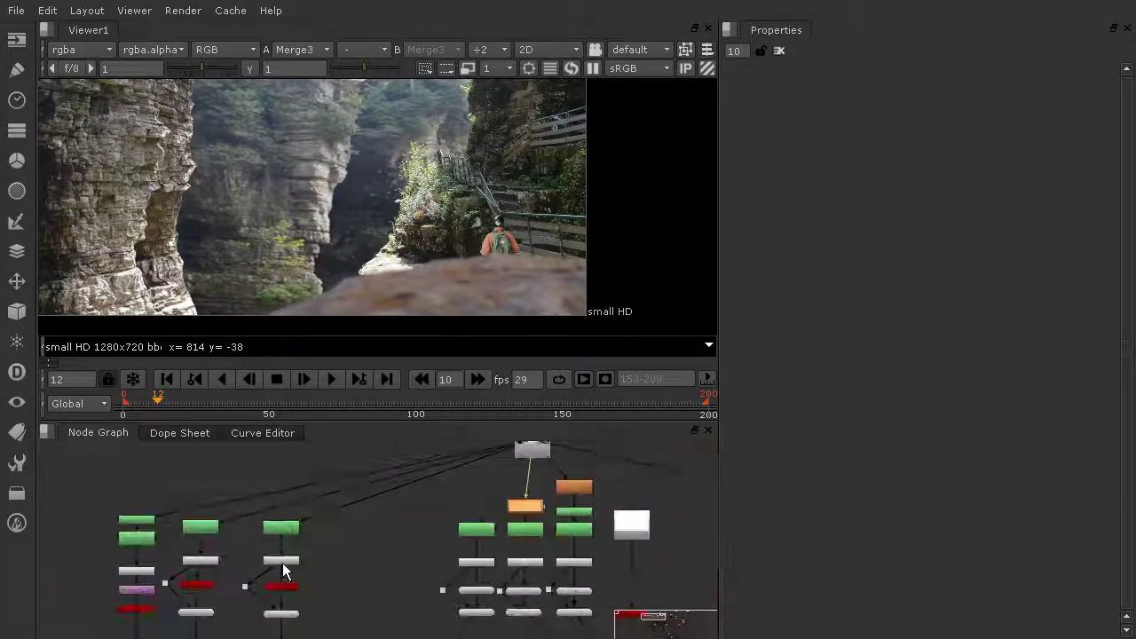
pyautogui.moveTo(283, 563); pyautogui.dragTo(306, 455, button='middle')
pyautogui.scroll(1, 302, 482)
pyautogui.scroll(3, 301, 571)
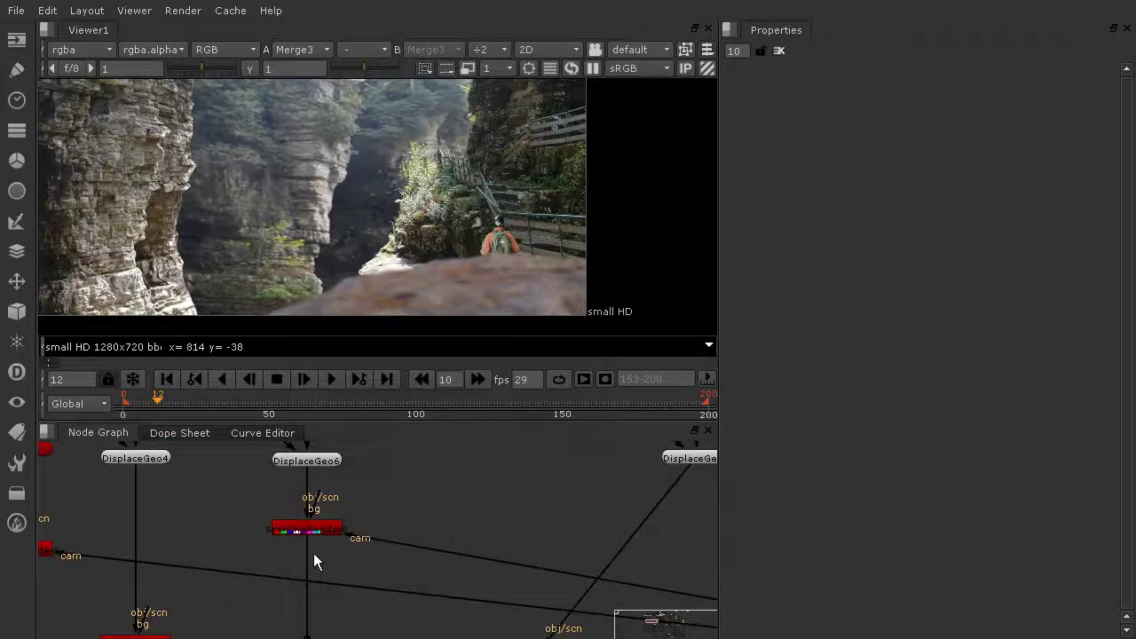
pyautogui.scroll(-1, 314, 587)
pyautogui.moveTo(315, 587); pyautogui.dragTo(322, 475, button='middle')
pyautogui.scroll(-2, 327, 592)
pyautogui.moveTo(329, 616); pyautogui.dragTo(345, 544, button='middle')
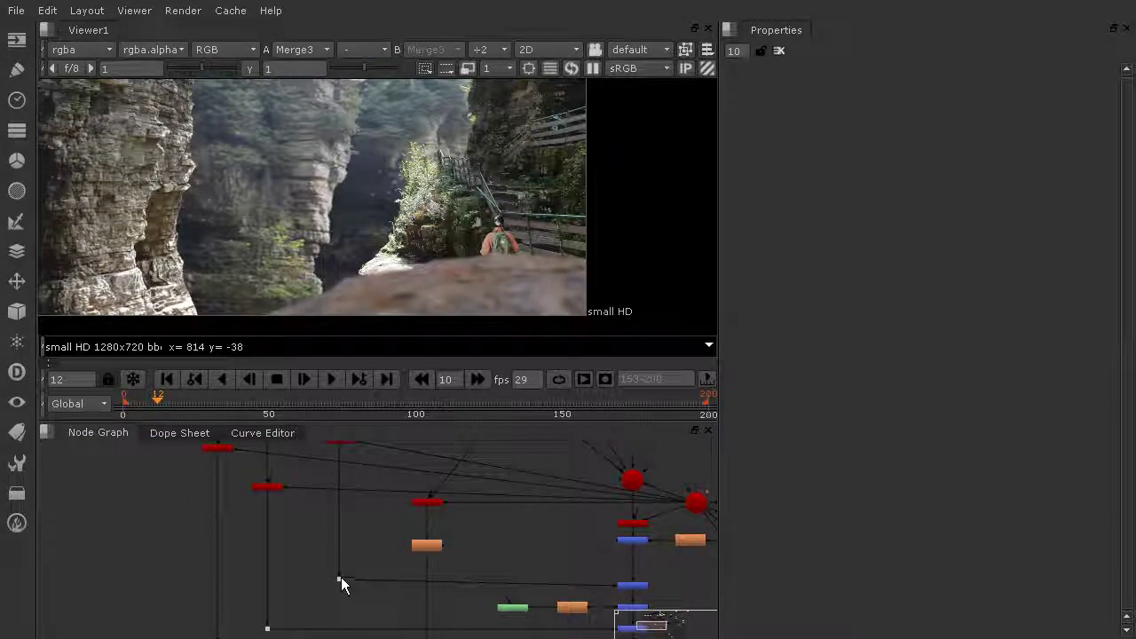
pyautogui.moveTo(341, 577); pyautogui.dragTo(340, 582)
pyautogui.click(317, 563)
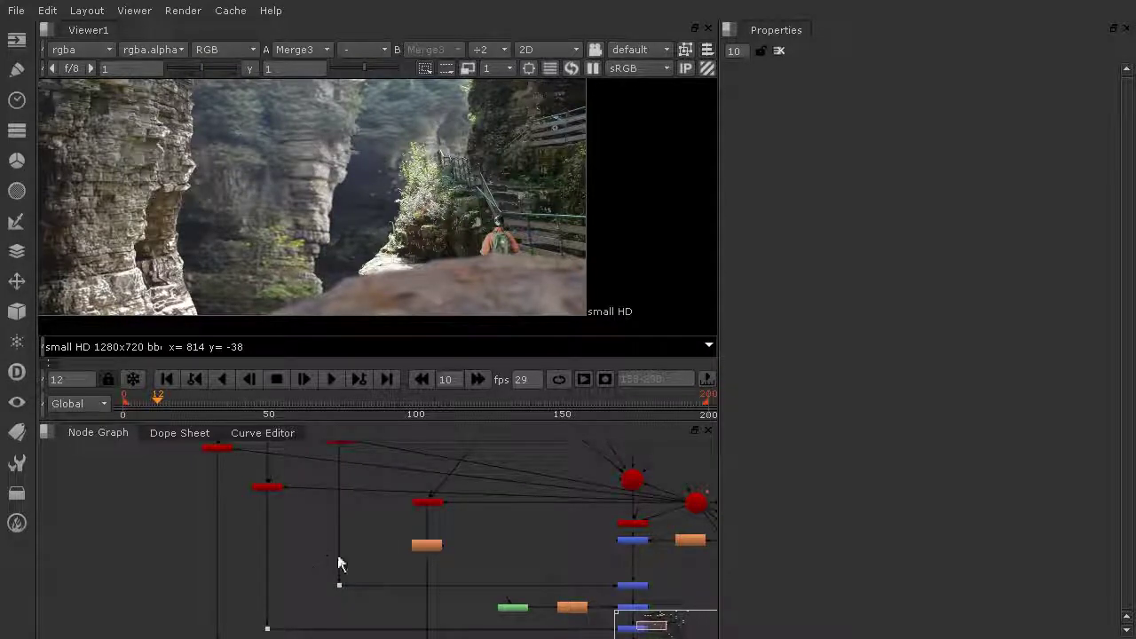
# Insert a copy of Blur4 into the Railing branch, between its render node and the corner dot.
pyautogui.scroll(4, 390, 553)
pyautogui.click(435, 540)
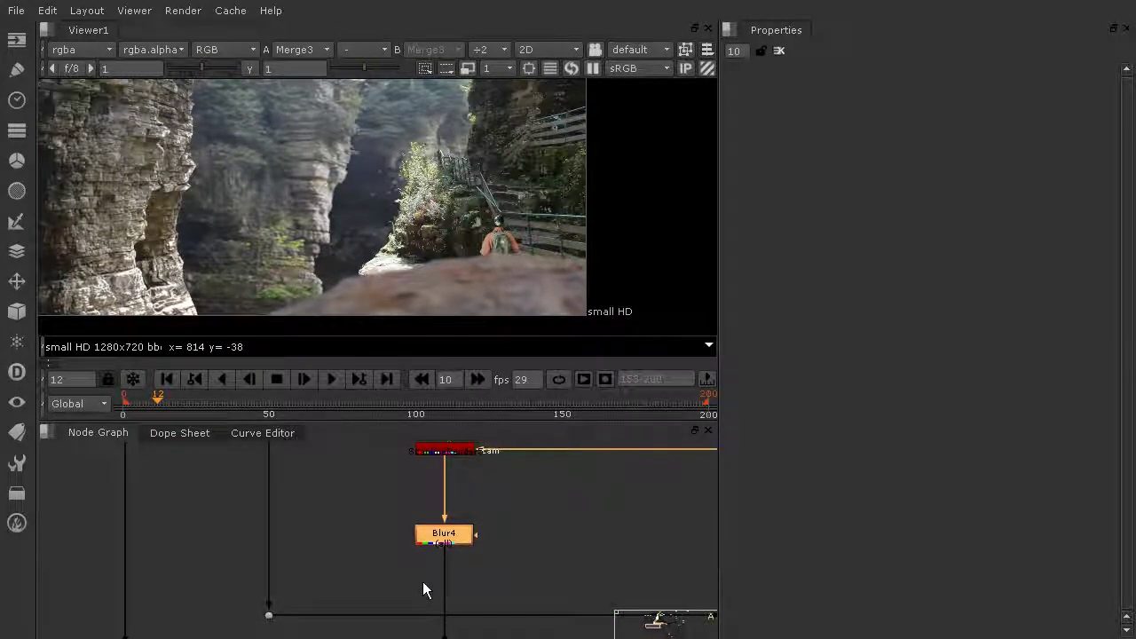
pyautogui.click(315, 518)
pyautogui.press('b')
pyautogui.moveTo(325, 525); pyautogui.dragTo(280, 544)
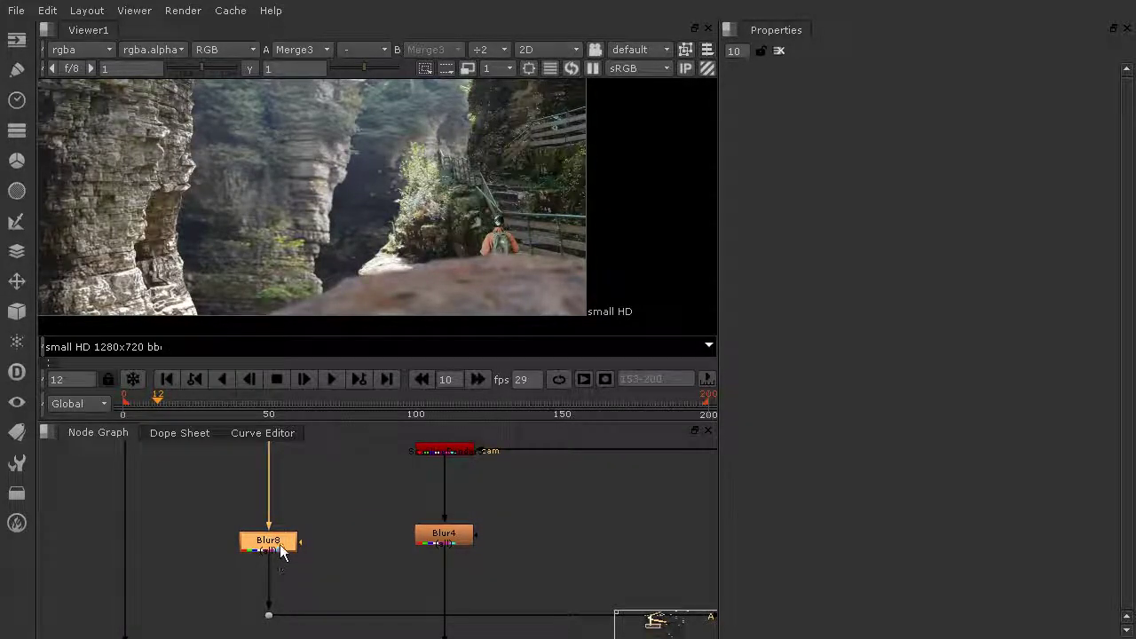
# Open the new blur's properties and compare the distant fence with the blur disabled and enabled.
pyautogui.doubleClick(280, 544)
pyautogui.scroll(2, 605, 147)
pyautogui.scroll(3, 225, 218)
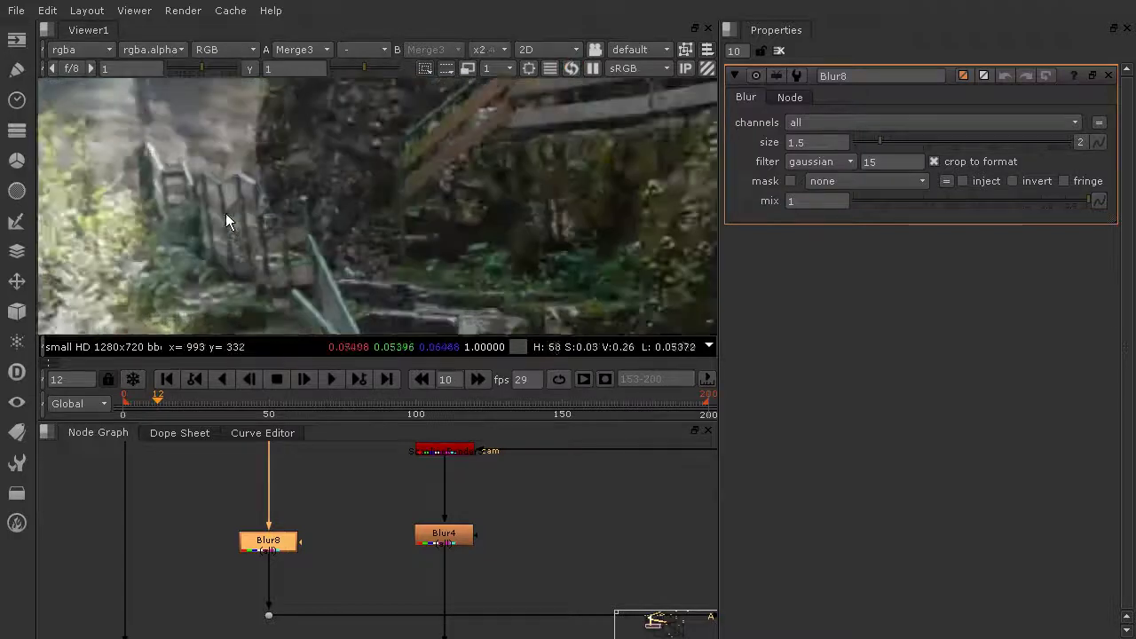
pyautogui.moveTo(219, 209); pyautogui.dragTo(489, 233, button='middle')
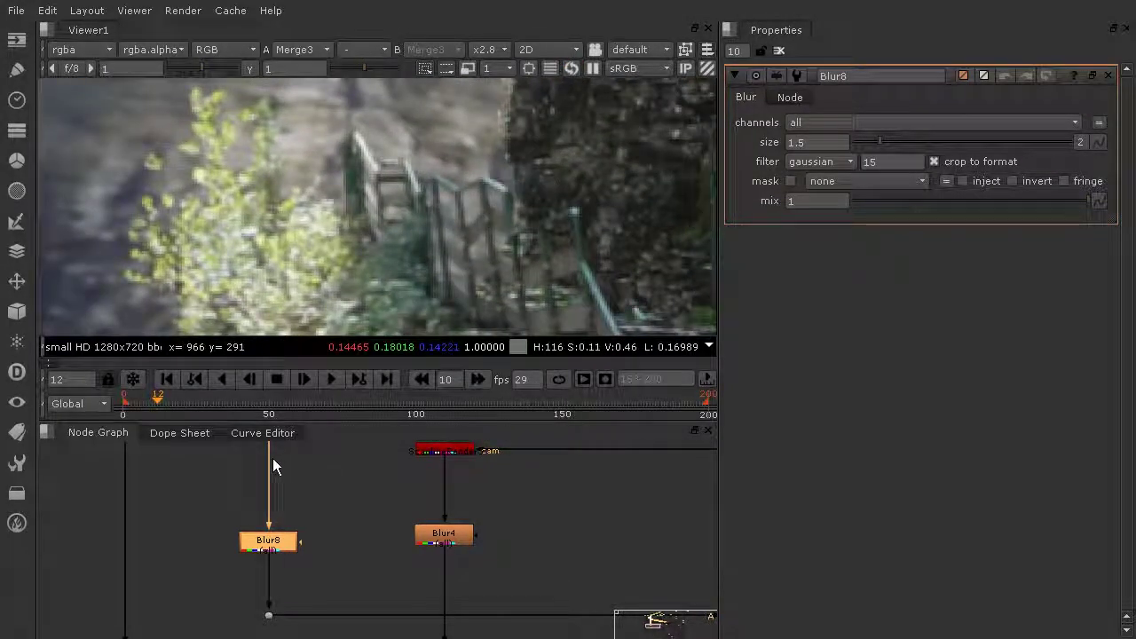
pyautogui.press('d')
pyautogui.press('d')
pyautogui.press('d')
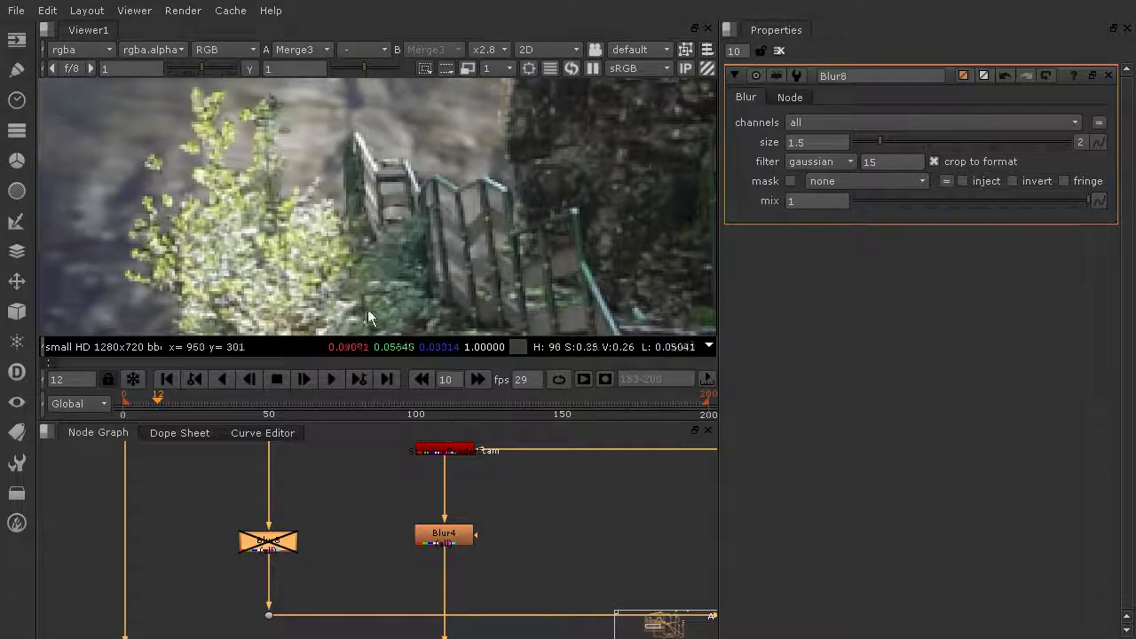
pyautogui.press('d')
pyautogui.scroll(-3, 494, 263)
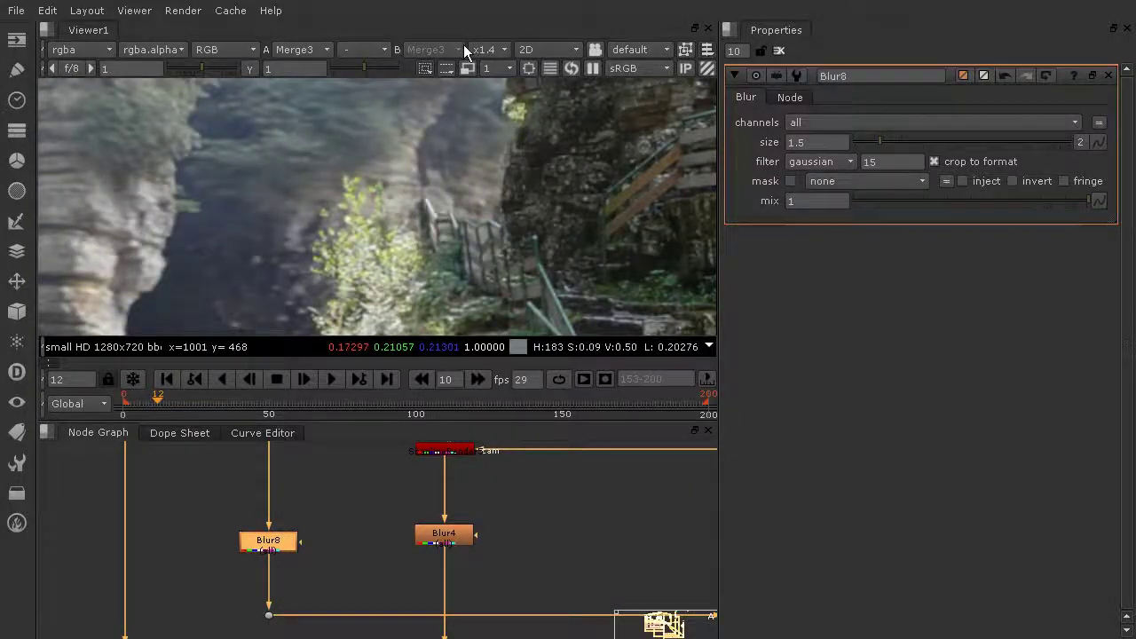
# Examine the blurred railing, foliage and actor at x1 viewer scale, and close the blur's properties.
pyautogui.click(487, 50)
pyautogui.click(514, 286)
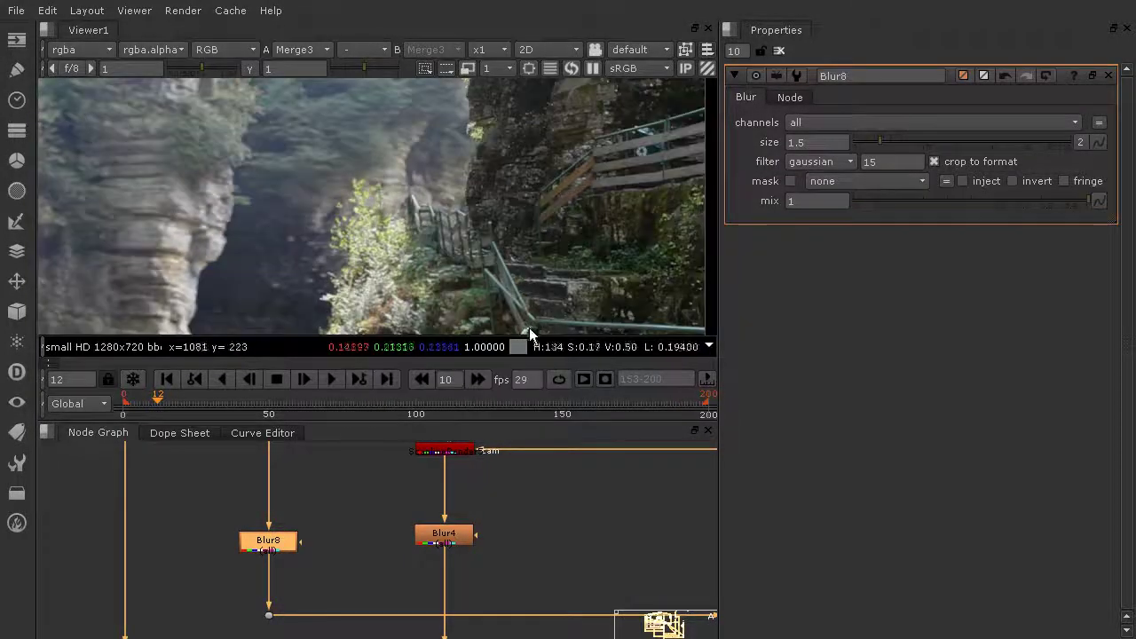
pyautogui.moveTo(532, 293); pyautogui.dragTo(465, 180, button='middle')
pyautogui.scroll(-1, 467, 175)
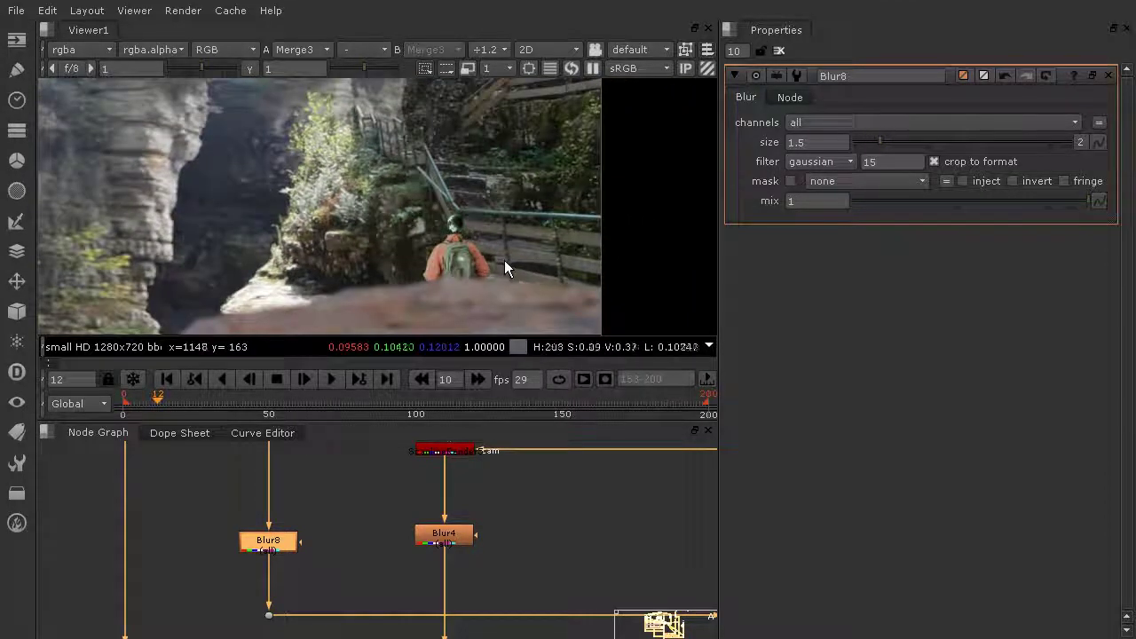
pyautogui.click(492, 49)
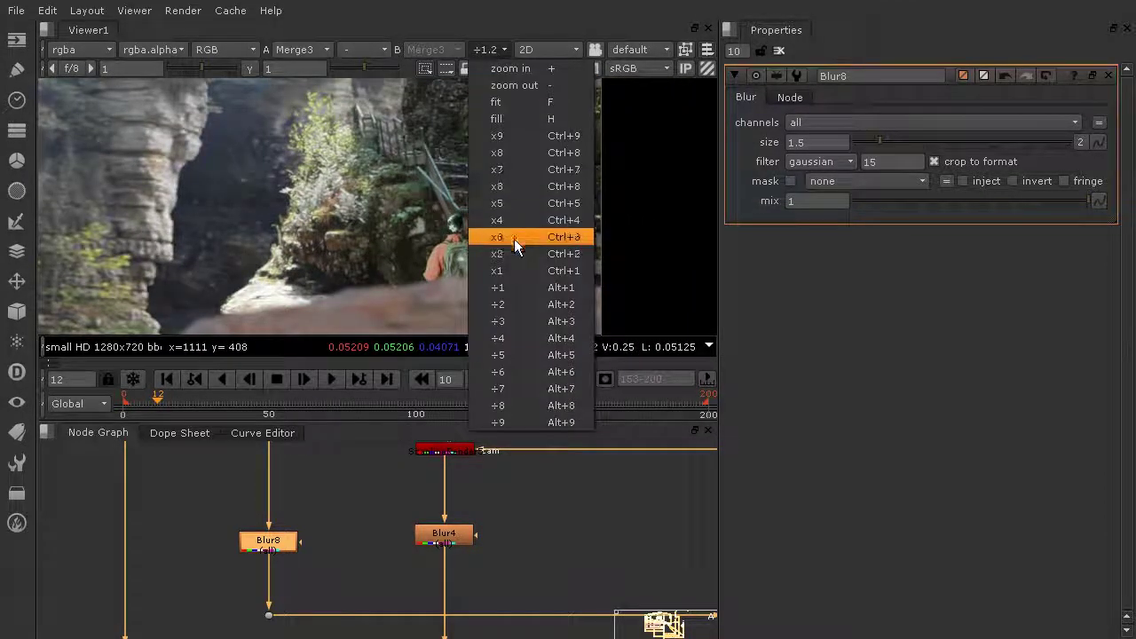
pyautogui.click(521, 284)
pyautogui.moveTo(365, 120); pyautogui.dragTo(427, 161, button='middle')
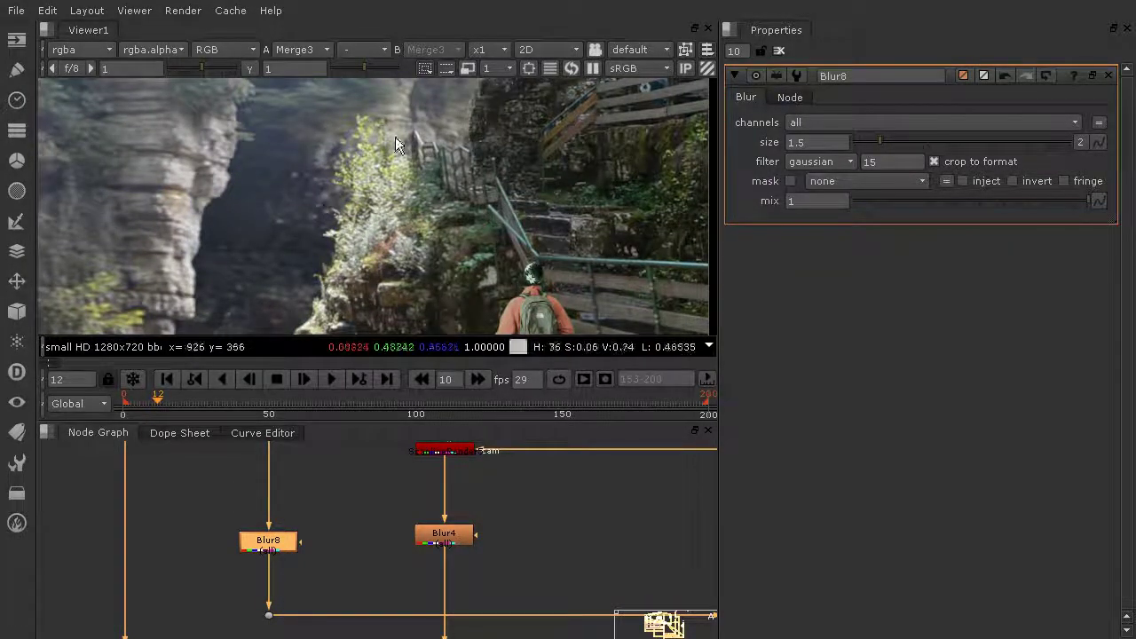
pyautogui.moveTo(450, 243); pyautogui.dragTo(489, 154, button='middle')
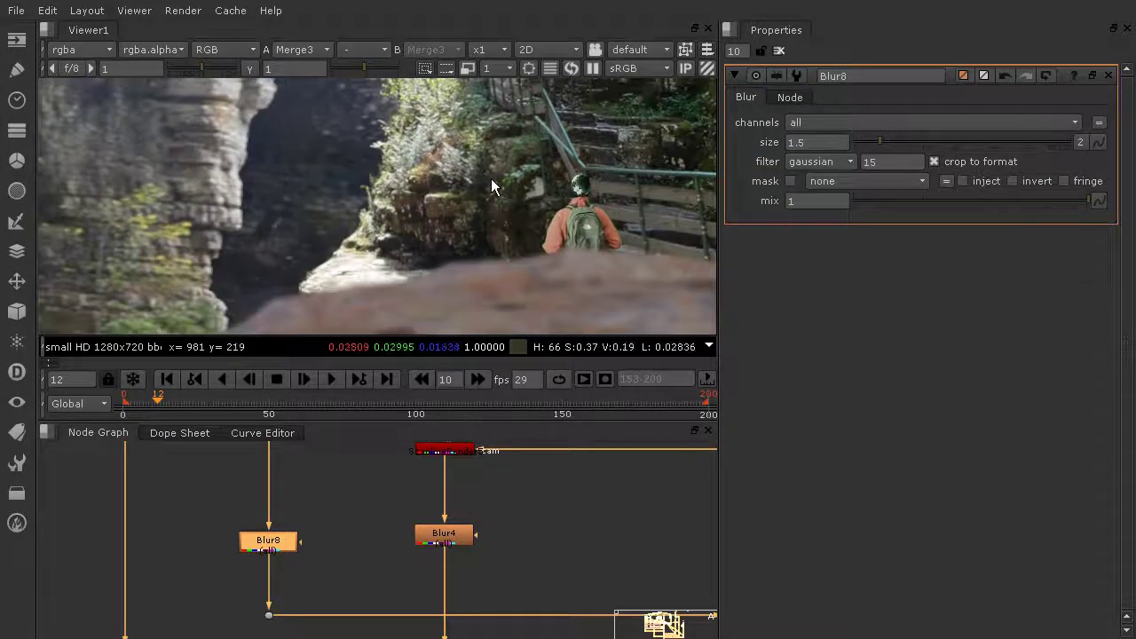
pyautogui.scroll(-4, 493, 190)
pyautogui.scroll(-2, 498, 165)
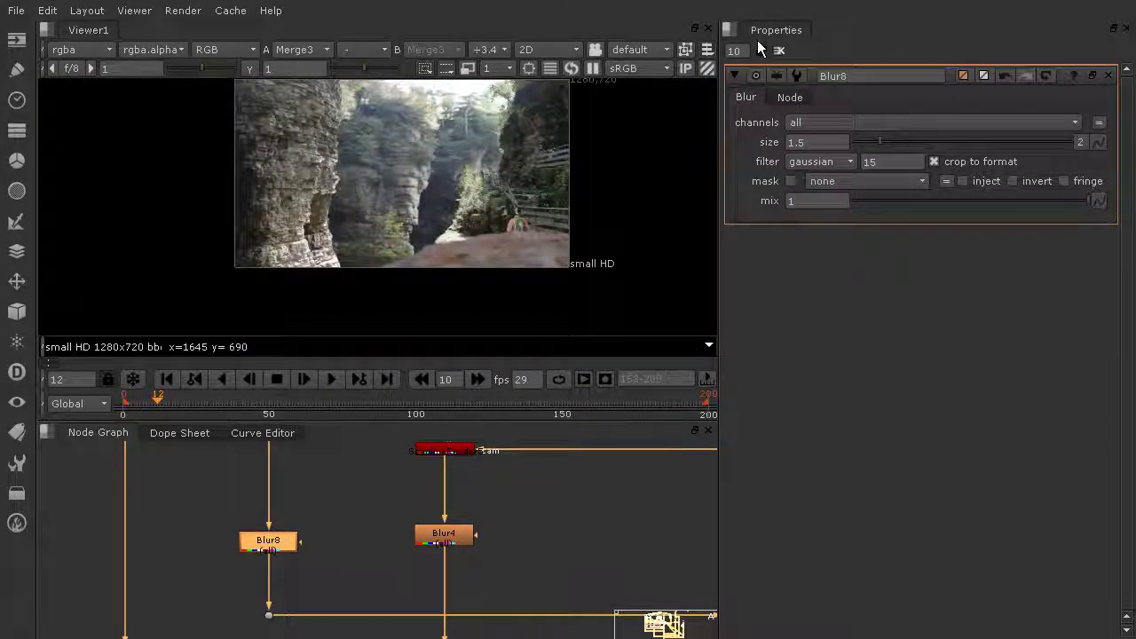
pyautogui.click(778, 52)
# Scrub the timeline to frame 199 and inspect the actor and the shadow on the rock ledge.
pyautogui.scroll(-5, 556, 493)
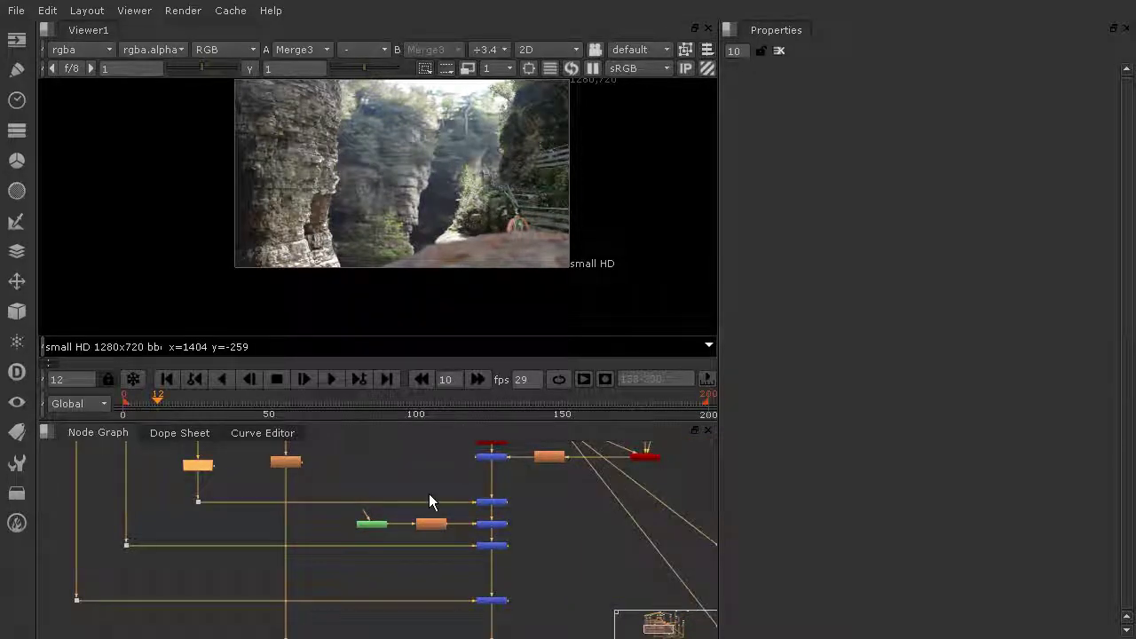
pyautogui.moveTo(186, 401); pyautogui.dragTo(705, 404)
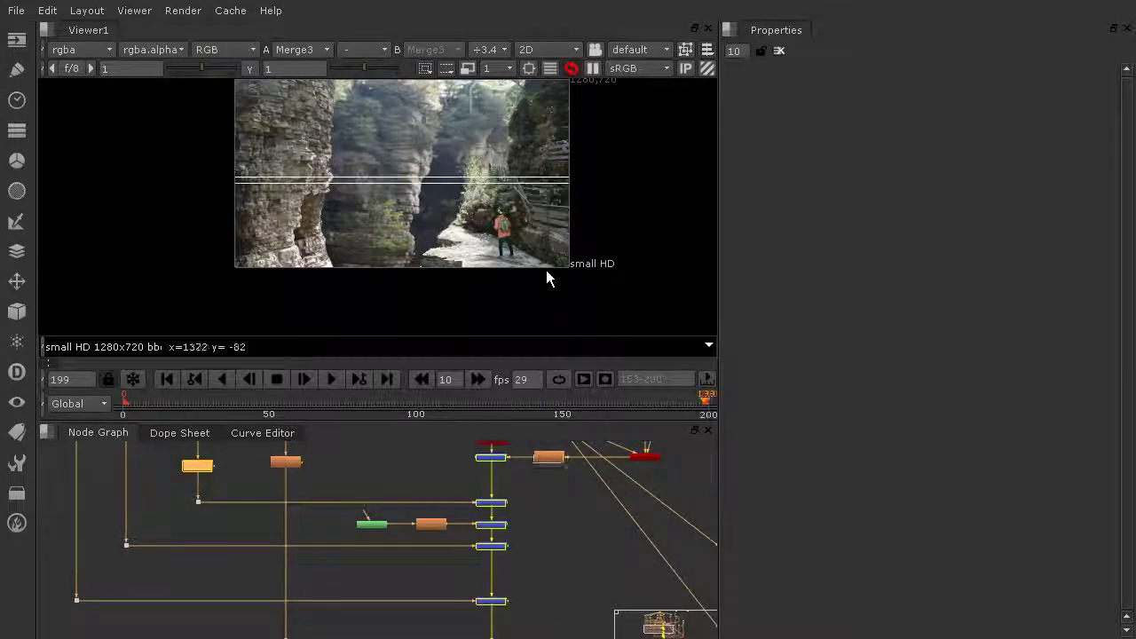
pyautogui.scroll(6, 533, 264)
pyautogui.scroll(1, 484, 245)
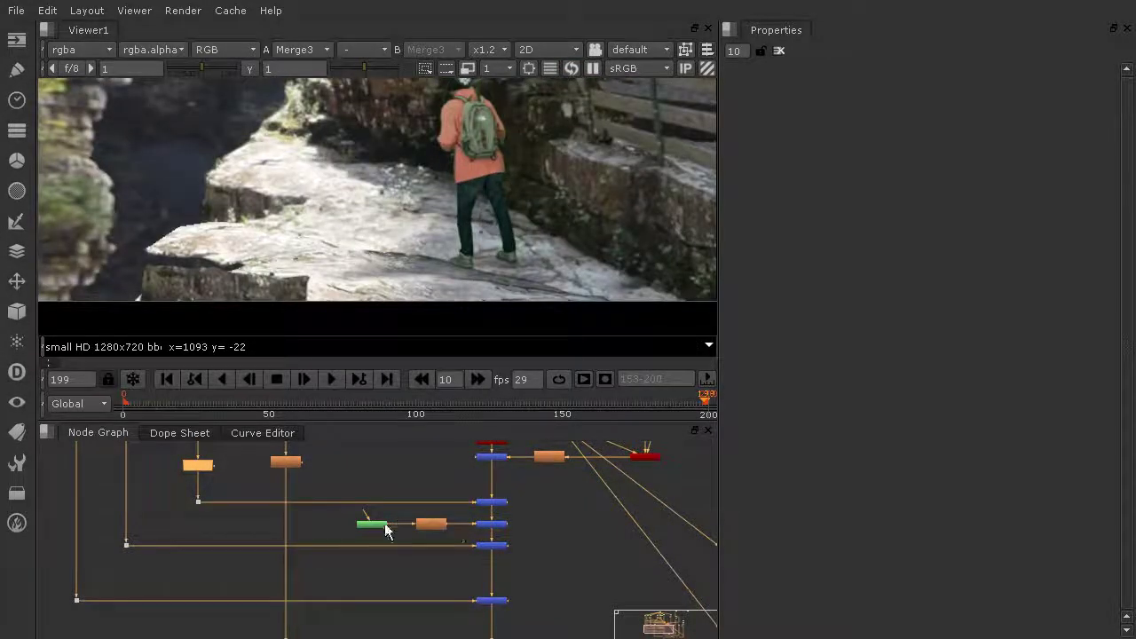
# Nudge the Merge2 node below Merge1 and rename it Actor.
pyautogui.scroll(-8, 384, 523)
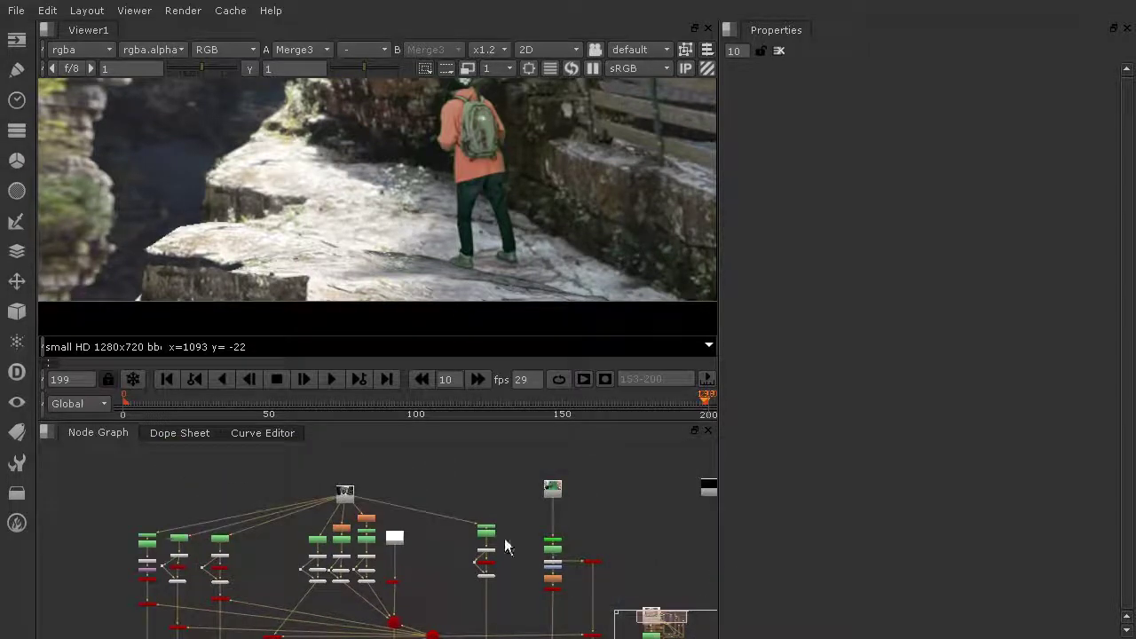
pyautogui.scroll(3, 579, 559)
pyautogui.scroll(-1, 553, 593)
pyautogui.moveTo(557, 597); pyautogui.dragTo(542, 451, button='middle')
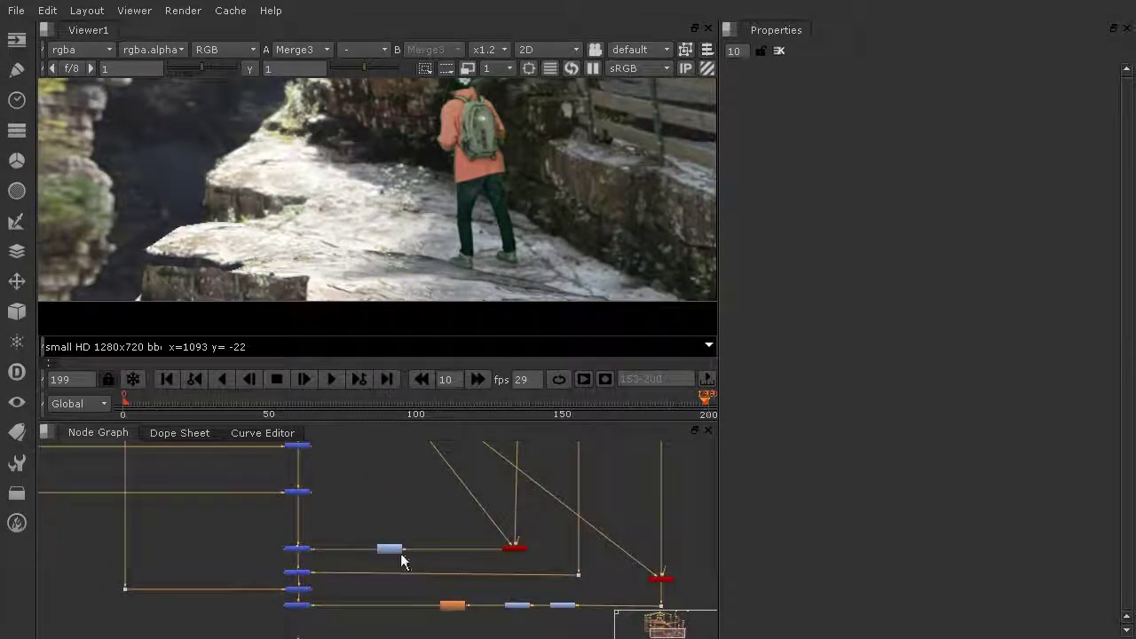
pyautogui.scroll(6, 400, 553)
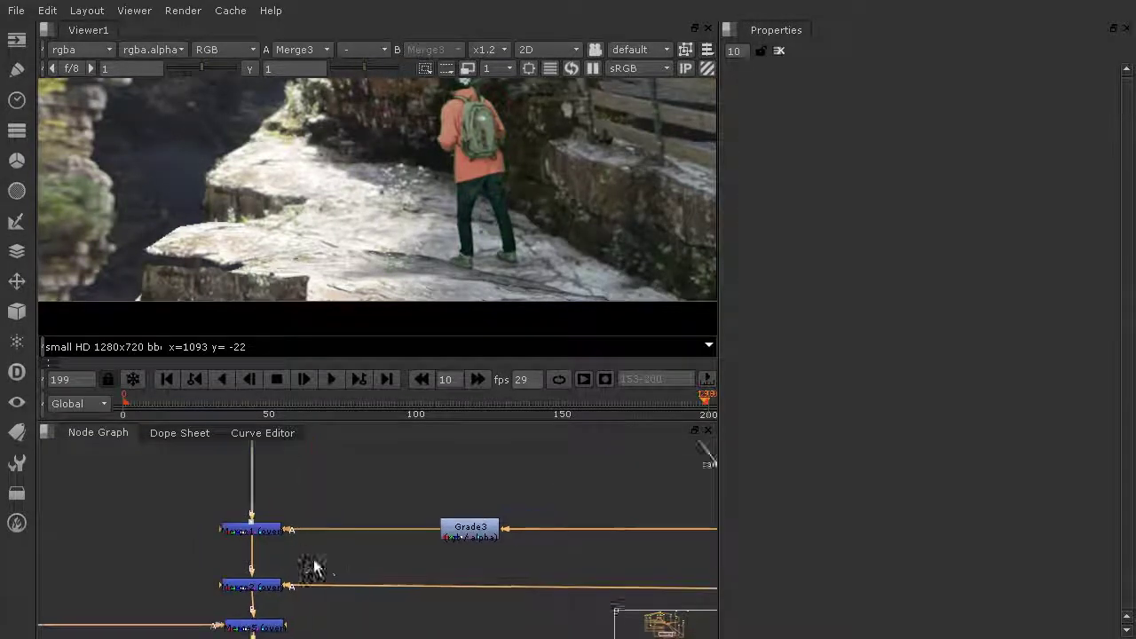
pyautogui.moveTo(314, 561); pyautogui.dragTo(370, 547, button='middle')
pyautogui.moveTo(324, 579)
pyautogui.mouseDown()
pyautogui.moveTo(334, 566)
pyautogui.moveTo(322, 571)
pyautogui.mouseUp()
pyautogui.doubleClick(322, 569)
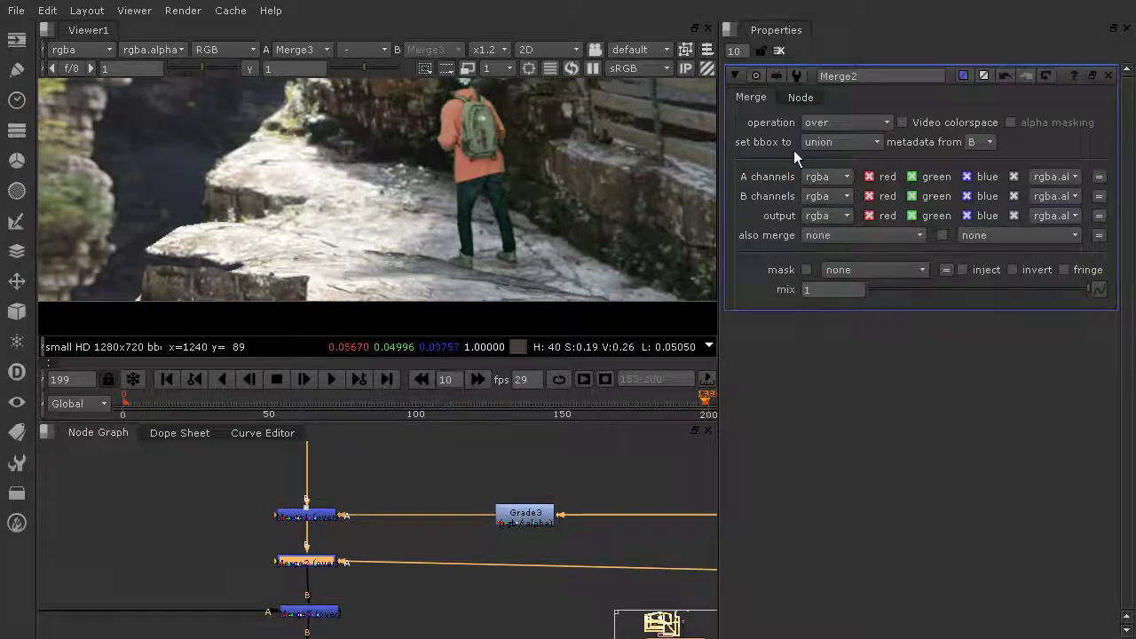
pyautogui.moveTo(879, 77); pyautogui.dragTo(808, 77)
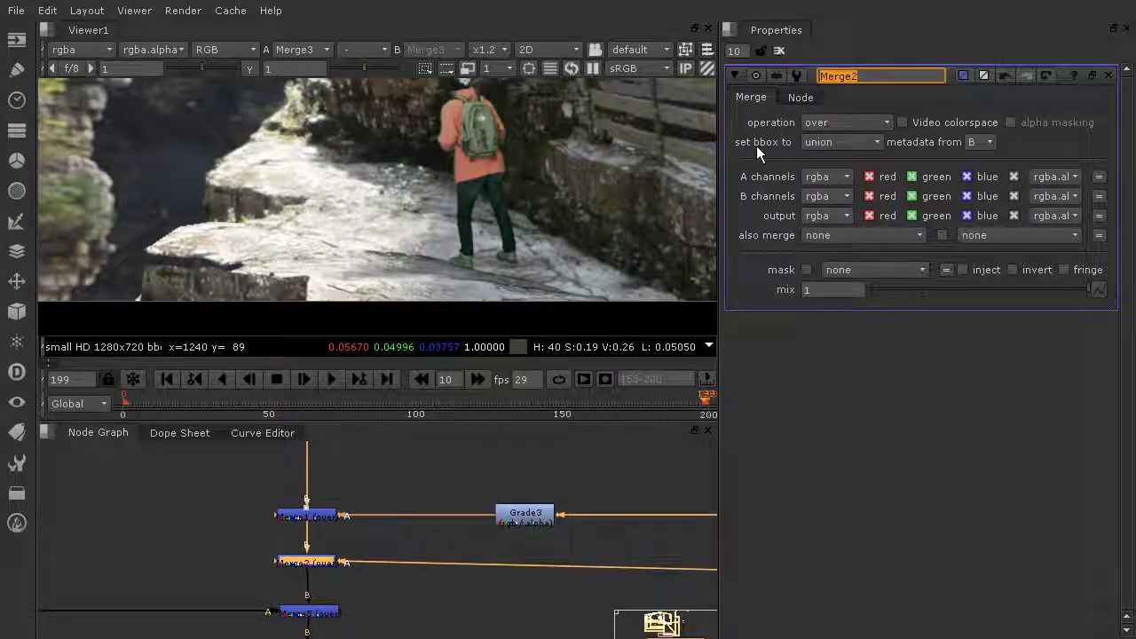
pyautogui.write('BActor')
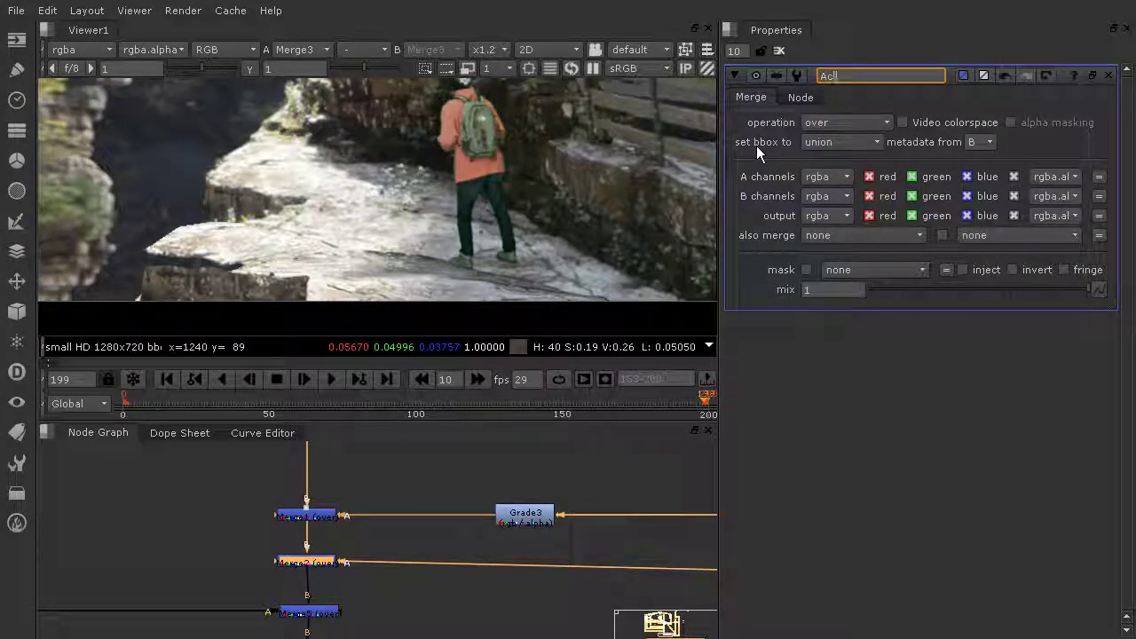
pyautogui.press('Return')
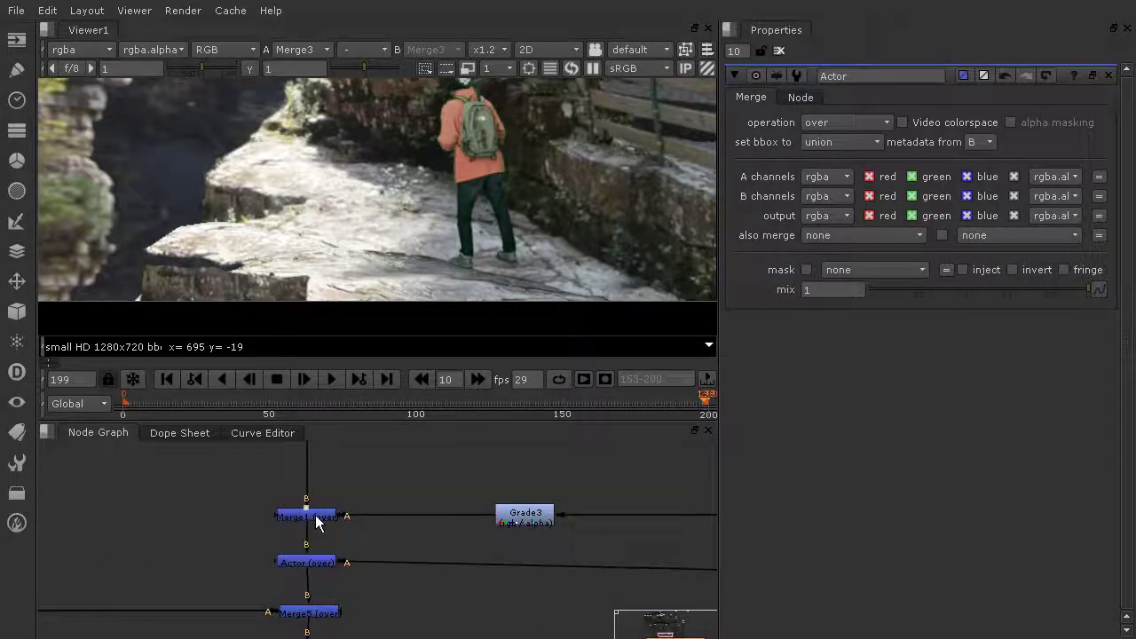
# Rename the Merge1 node fed by Grade3 as Shadow and close all open node properties.
pyautogui.doubleClick(306, 516)
pyautogui.moveTo(862, 76); pyautogui.dragTo(804, 81)
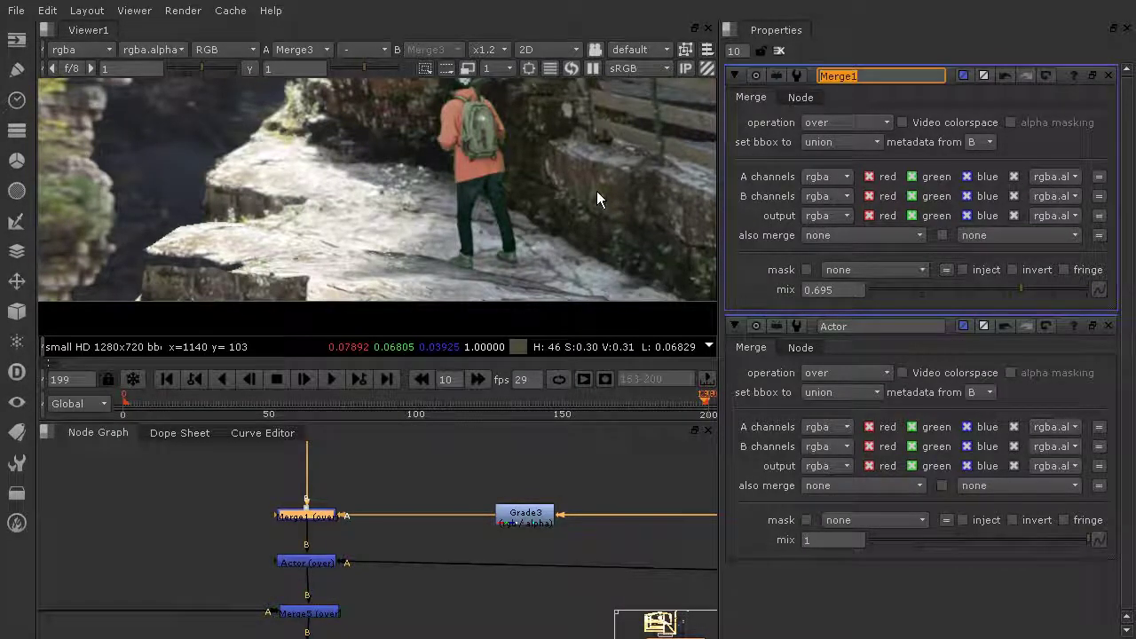
pyautogui.write('Shadow')
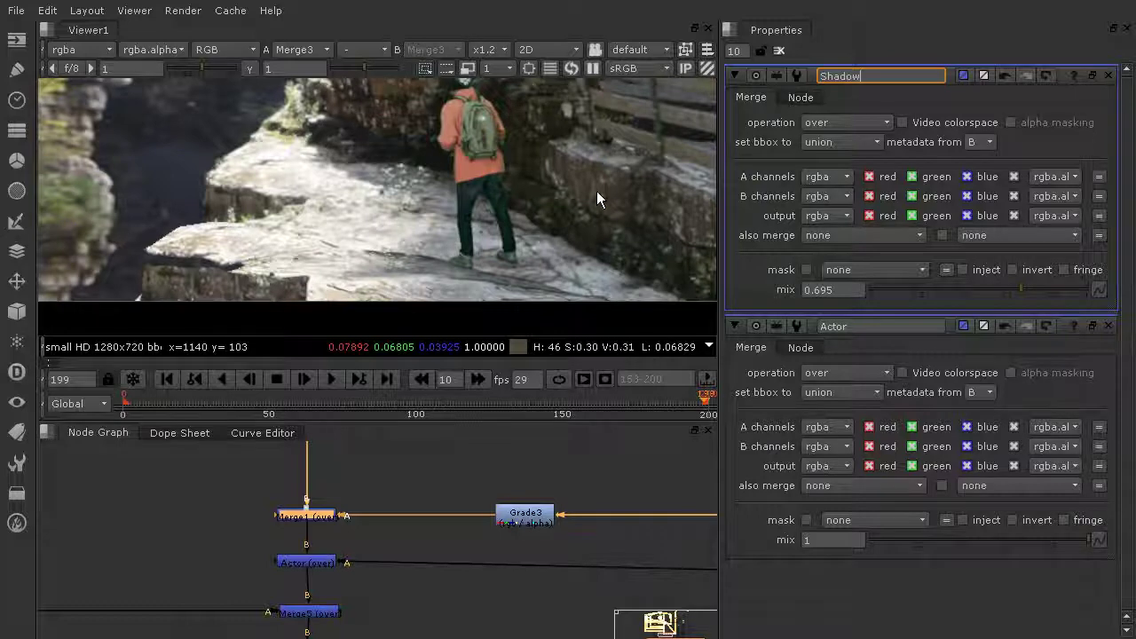
pyautogui.click(497, 454)
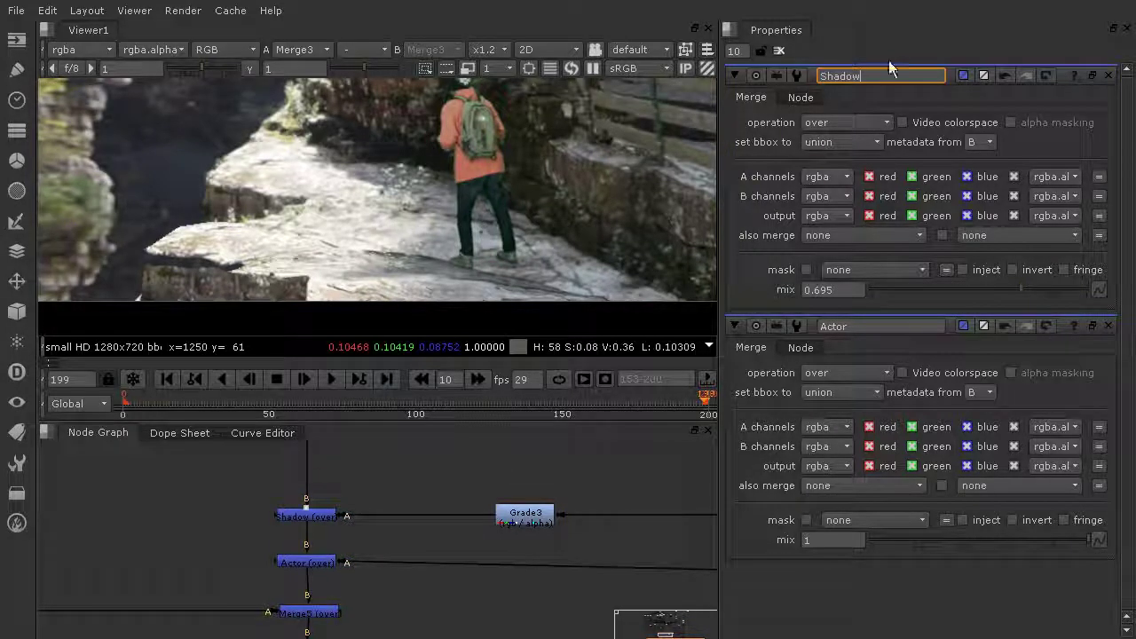
pyautogui.click(780, 51)
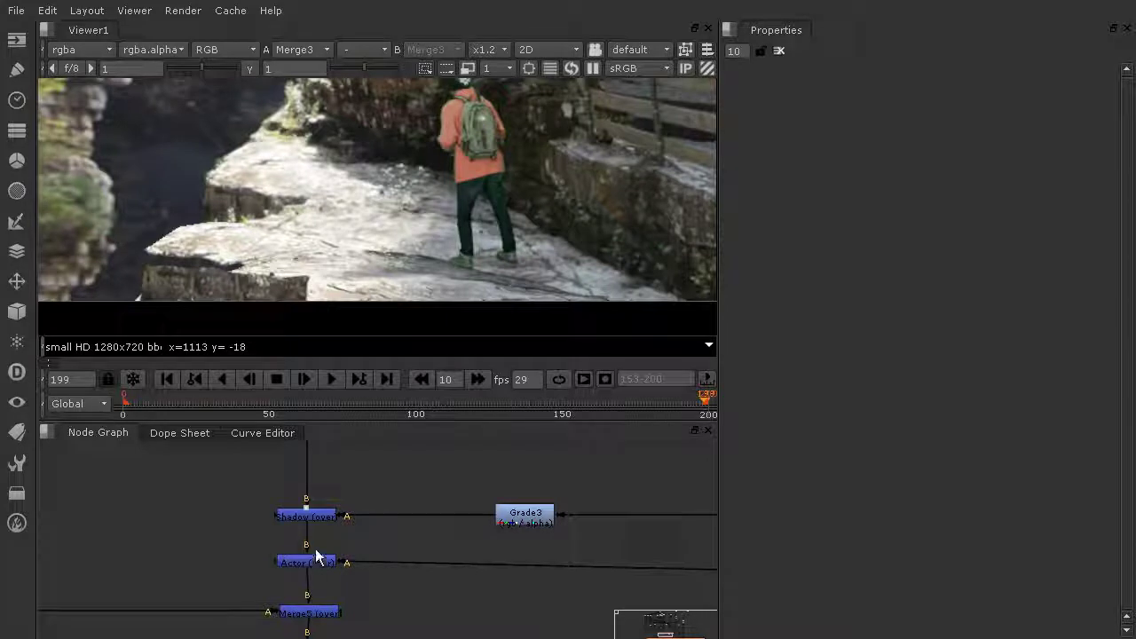
# Nudge the Actor merge node slightly down and add a LightWrap node beside it.
pyautogui.moveTo(317, 557); pyautogui.dragTo(317, 562)
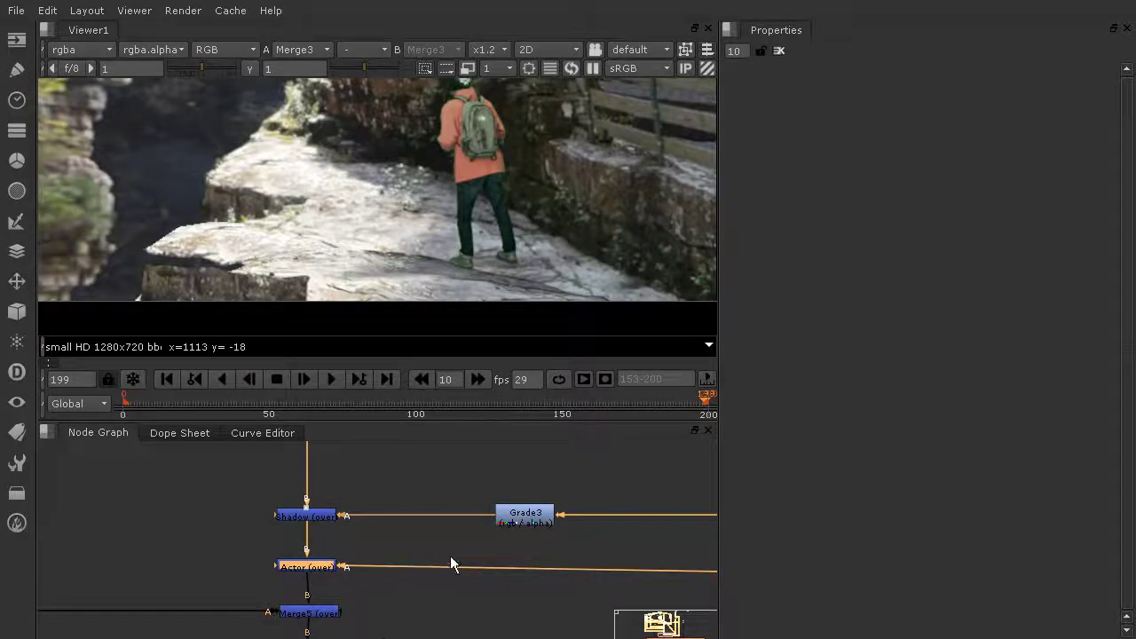
pyautogui.scroll(-3, 453, 558)
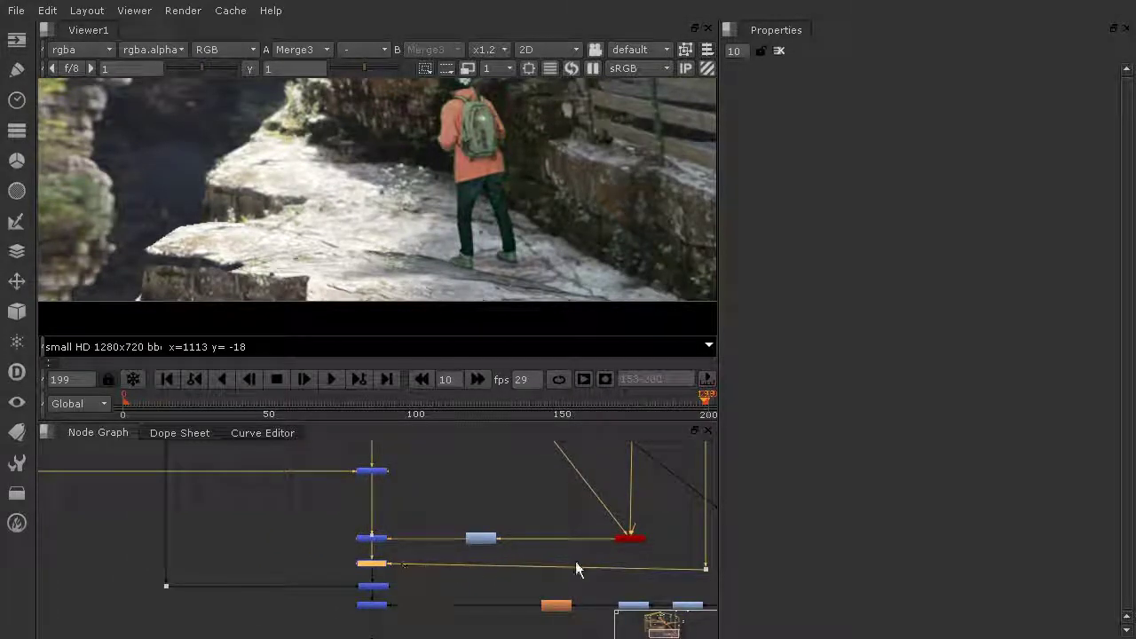
pyautogui.click(463, 589)
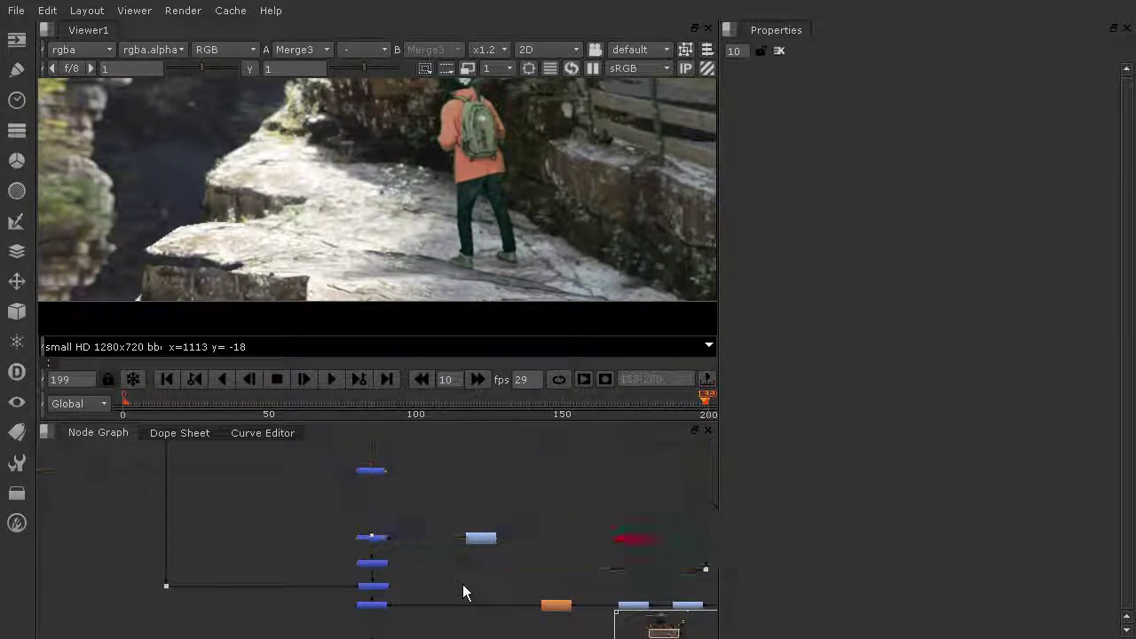
pyautogui.press('Tab')
pyautogui.write('li')
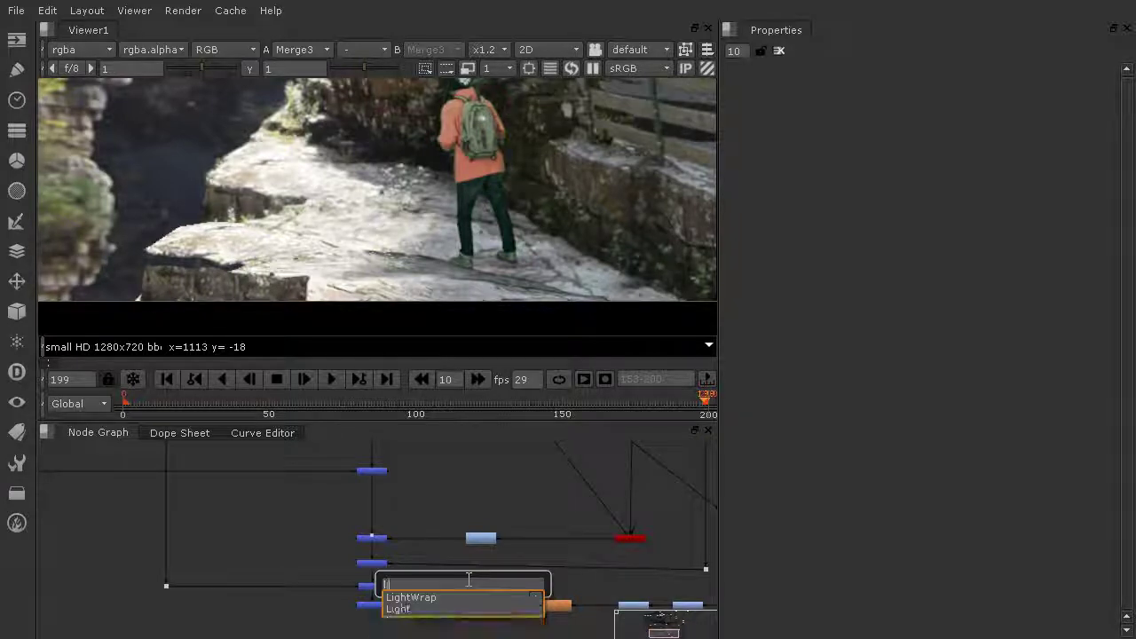
pyautogui.click(435, 600)
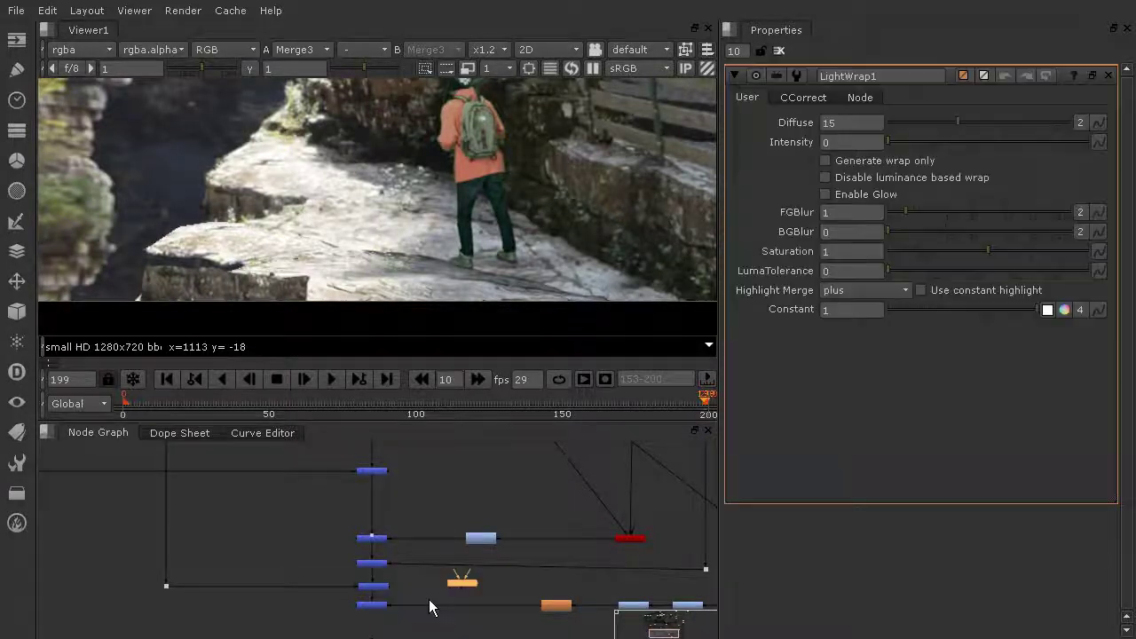
# Insert the LightWrap node into the Actor merge's A input connection and align the Actor node level with it.
pyautogui.scroll(4, 450, 590)
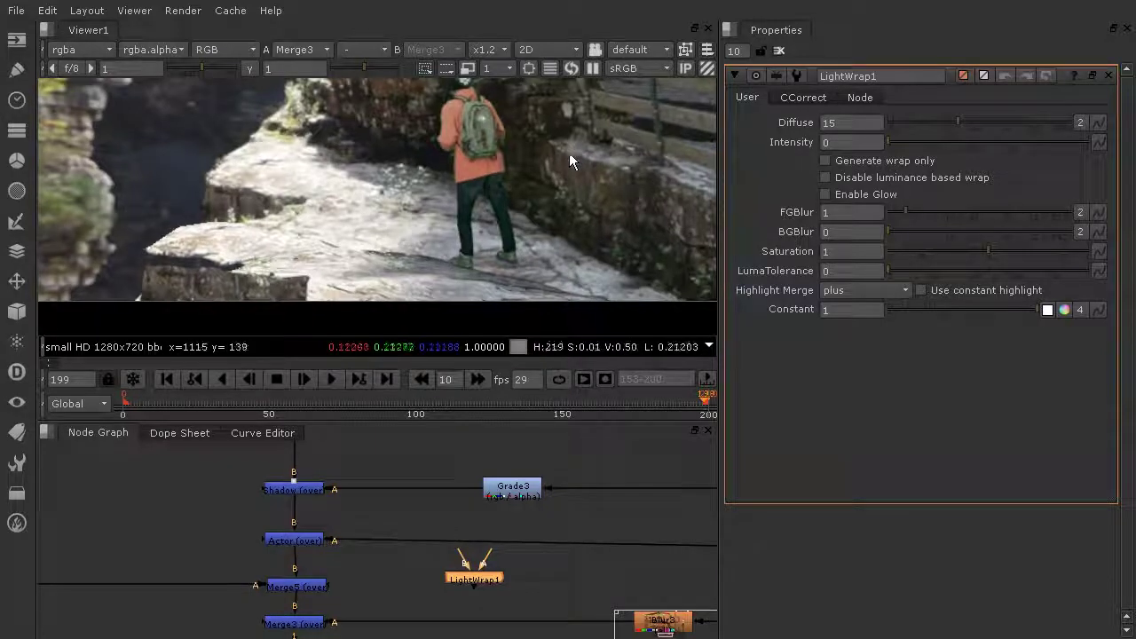
pyautogui.moveTo(569, 153); pyautogui.dragTo(573, 179, button='middle')
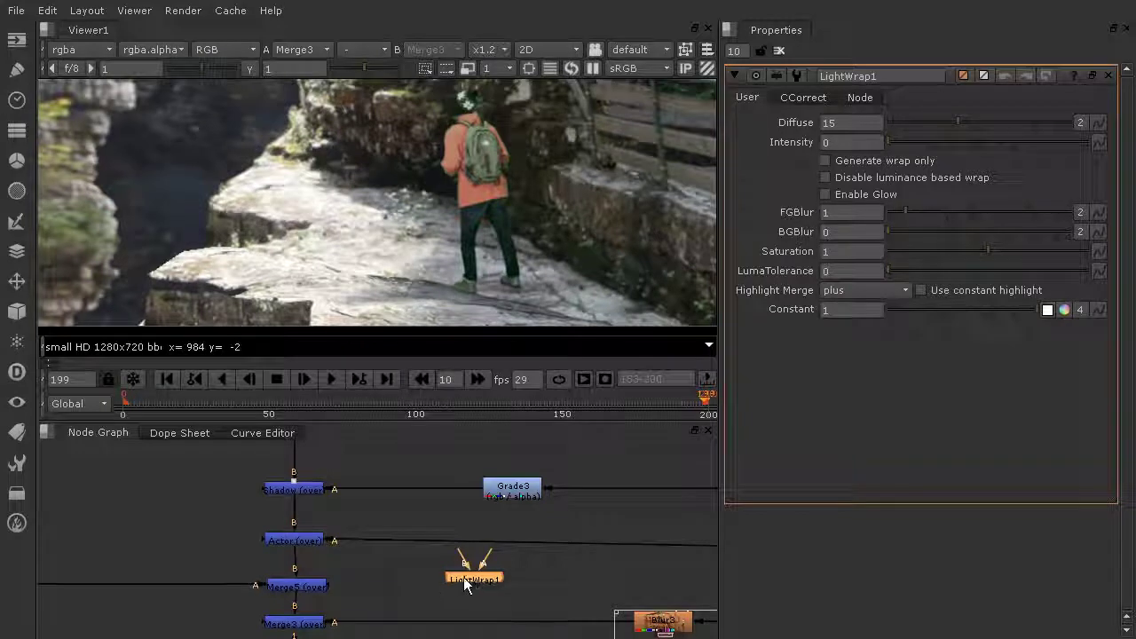
pyautogui.moveTo(464, 577); pyautogui.dragTo(464, 550)
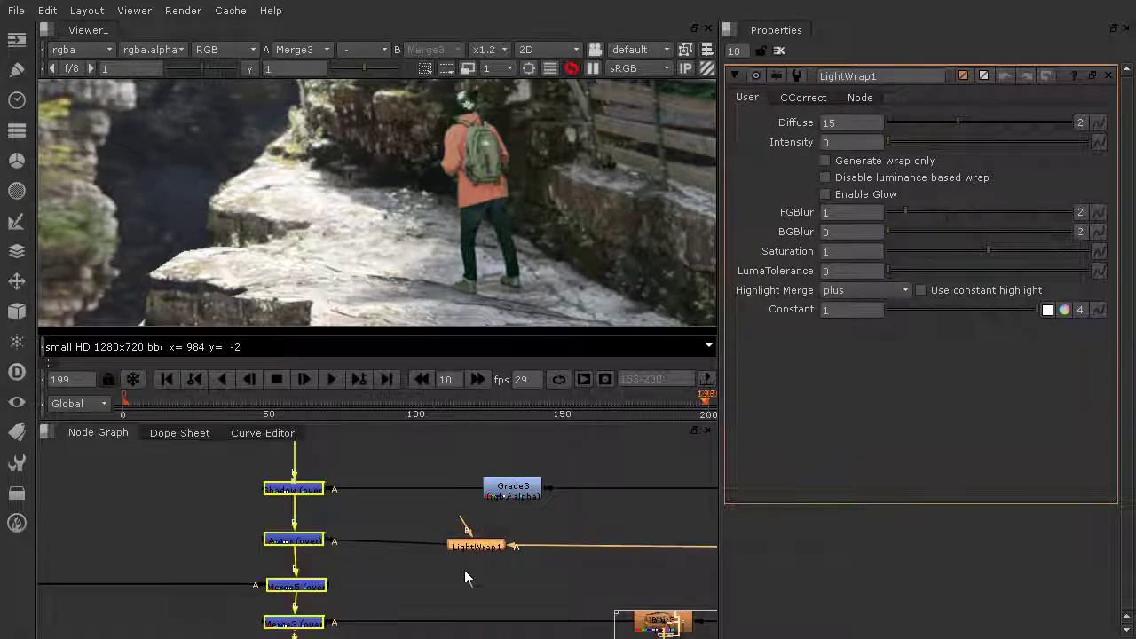
pyautogui.click(289, 542)
pyautogui.scroll(-5, 452, 532)
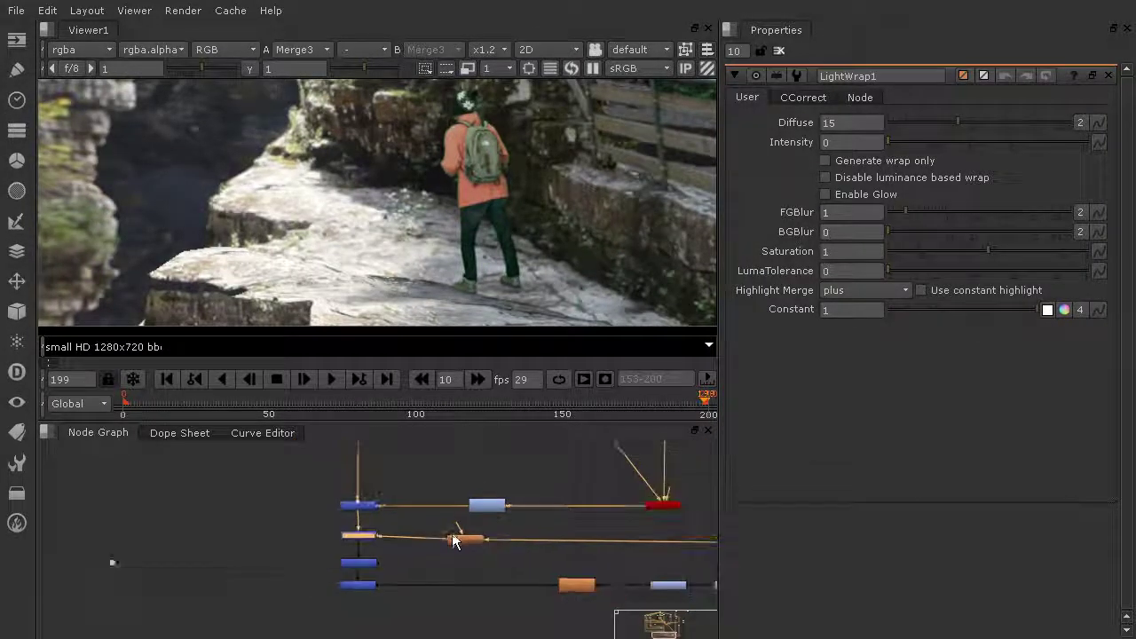
pyautogui.scroll(-3, 490, 573)
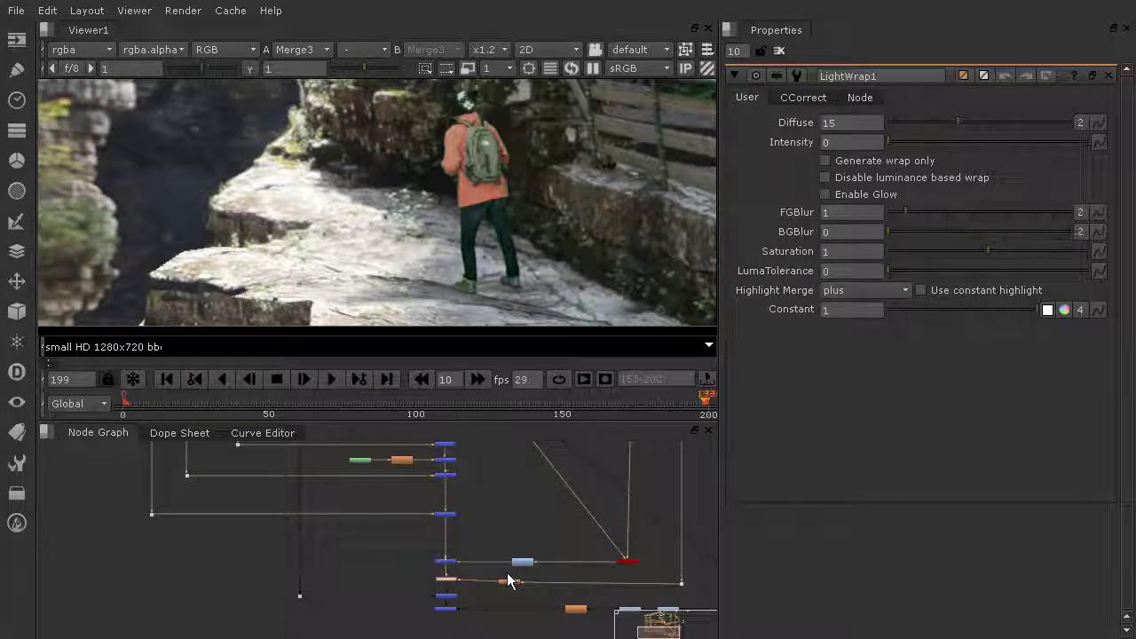
pyautogui.scroll(3, 538, 558)
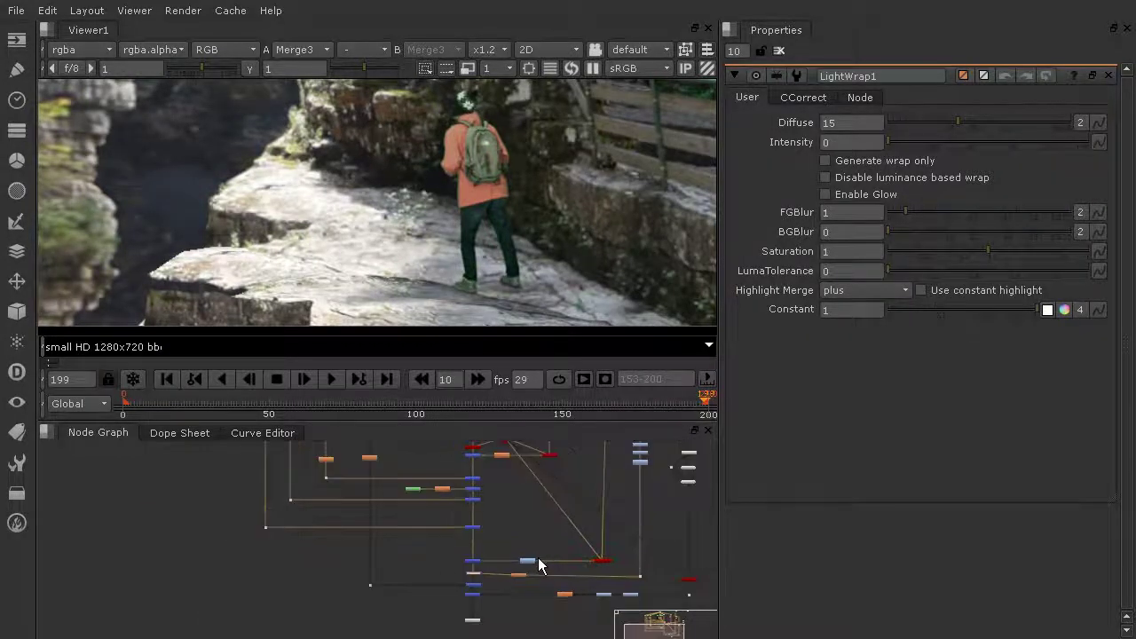
pyautogui.scroll(2, 522, 568)
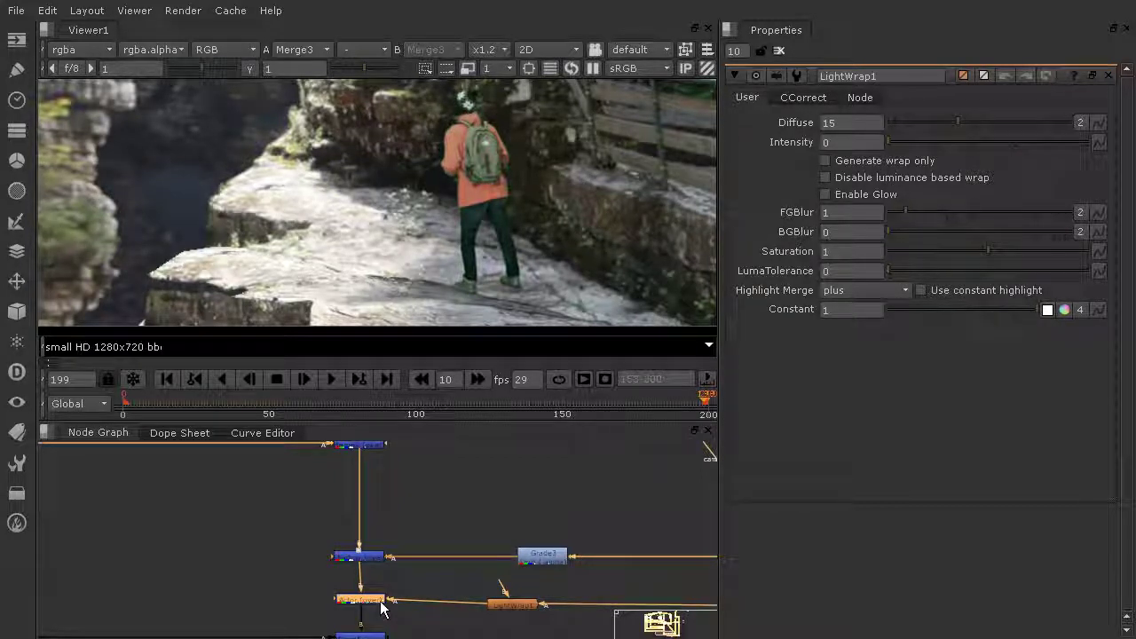
pyautogui.moveTo(382, 603); pyautogui.dragTo(381, 608)
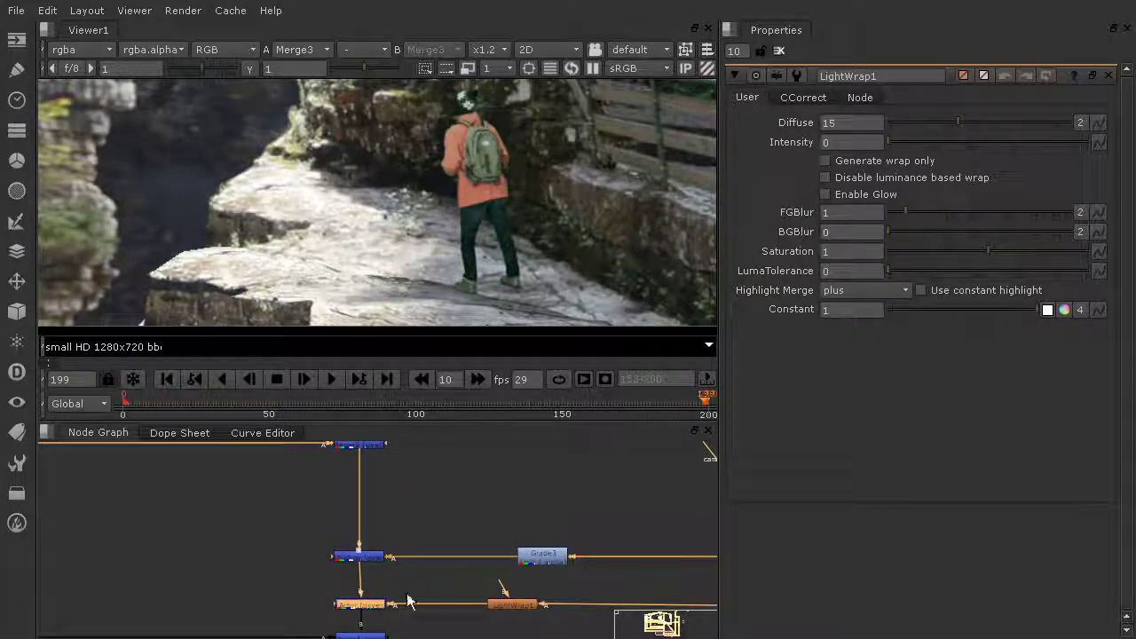
# Connect the LightWrap's B input to the Shadow merge and check the Shadow output in the viewer.
pyautogui.moveTo(499, 588); pyautogui.dragTo(385, 563)
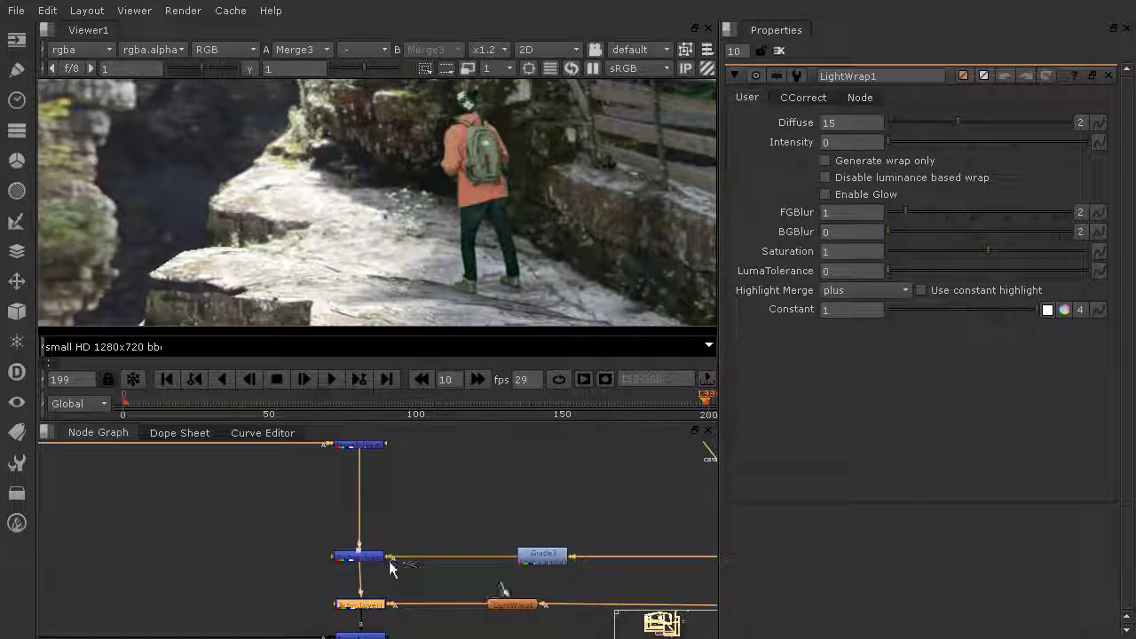
pyautogui.click(367, 556)
pyautogui.press('1')
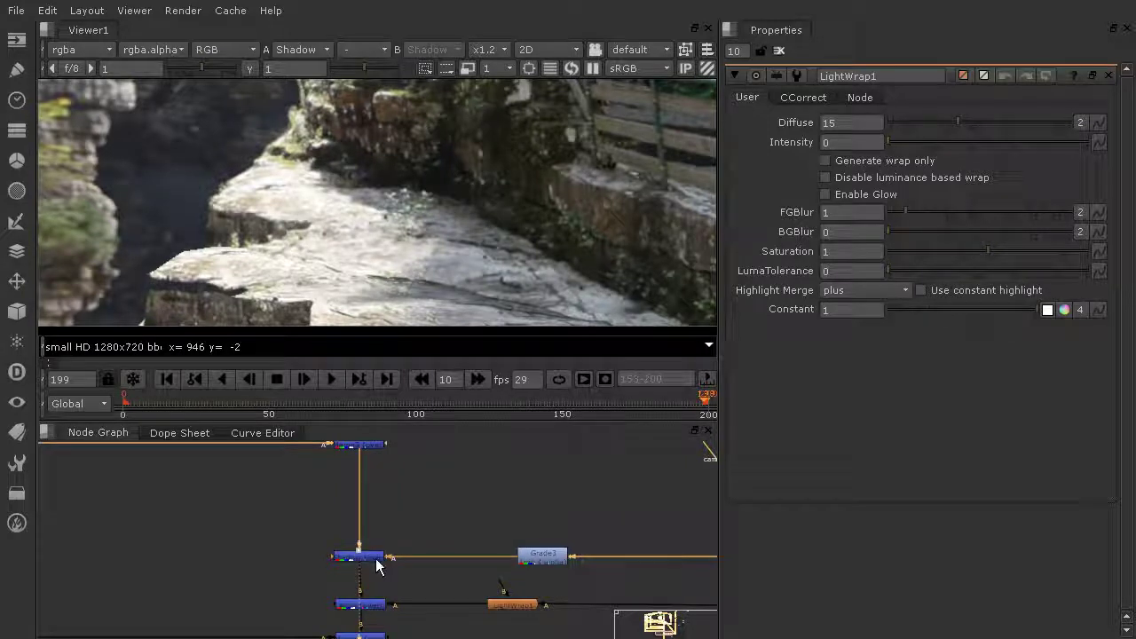
pyautogui.moveTo(364, 559); pyautogui.dragTo(365, 560)
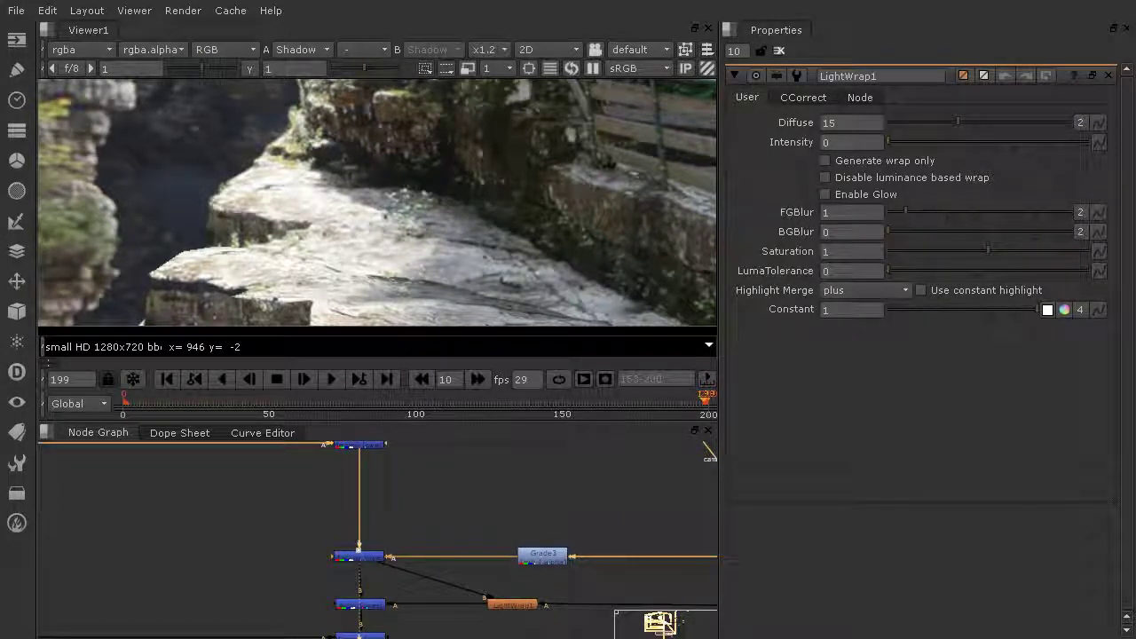
# Show the Merge3 output in the viewer with a closer view of the actor.
pyautogui.scroll(-6, 451, 586)
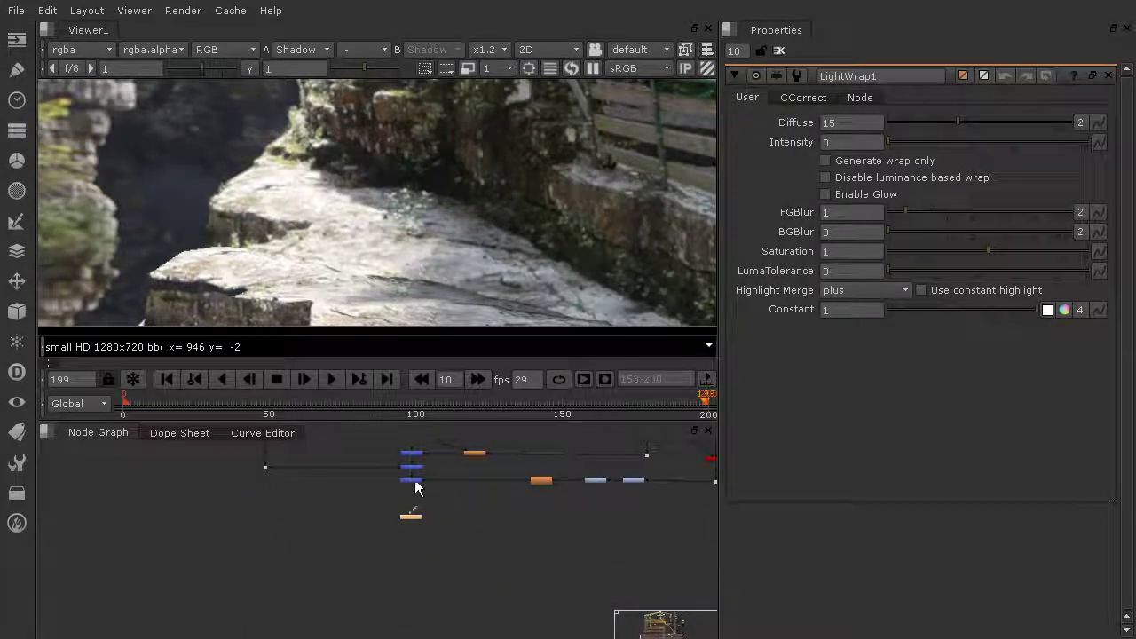
pyautogui.click(414, 480)
pyautogui.press('1')
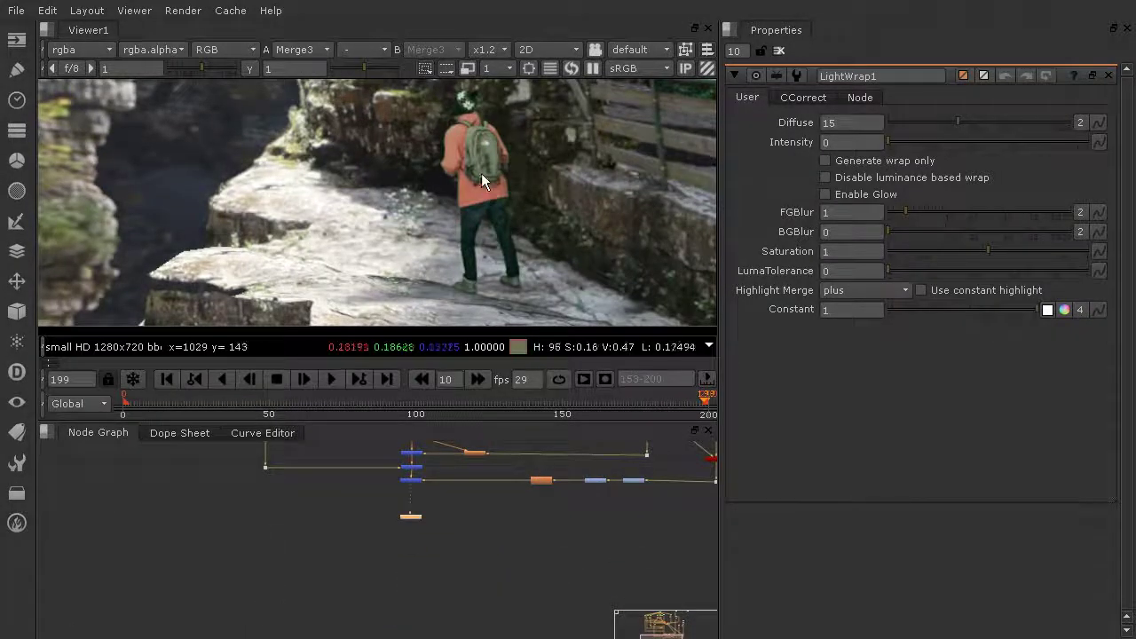
pyautogui.scroll(3, 481, 173)
pyautogui.moveTo(498, 448); pyautogui.dragTo(532, 537, button='middle')
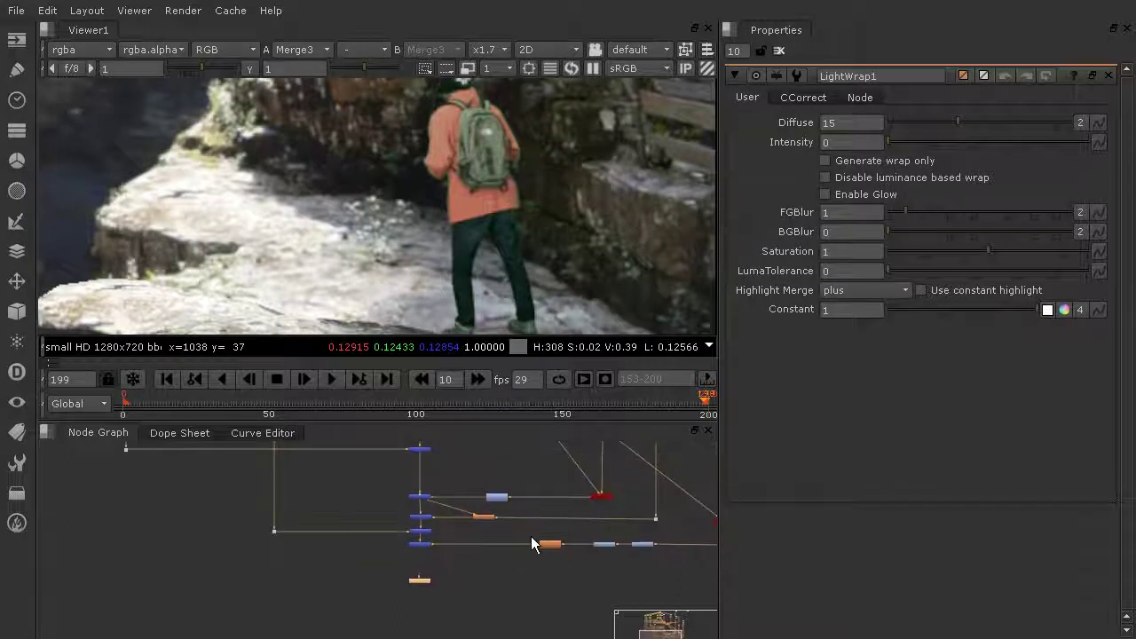
pyautogui.scroll(4, 465, 514)
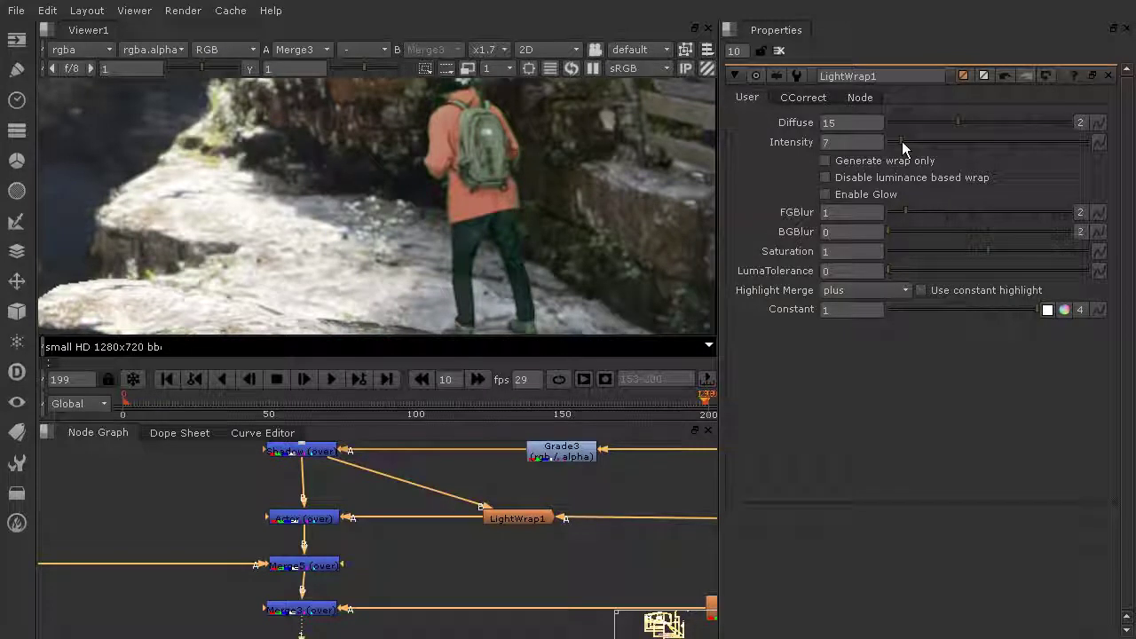
# Test the LightWrap's intensity at 100 and settle on 11.5.
pyautogui.moveTo(902, 142); pyautogui.dragTo(1092, 142)
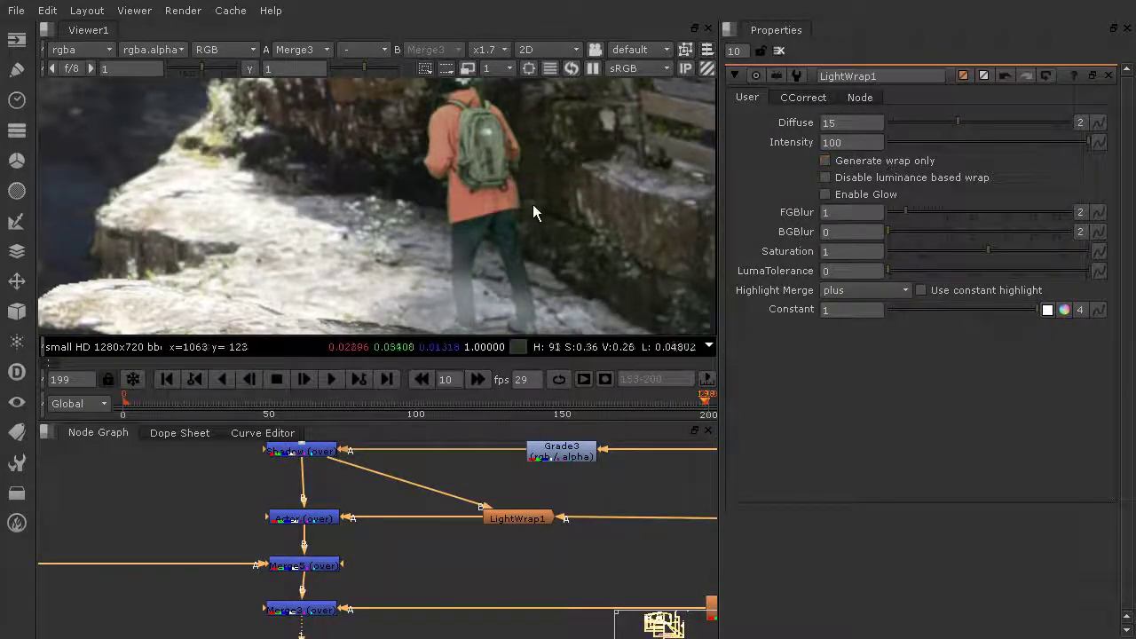
pyautogui.scroll(-2, 543, 208)
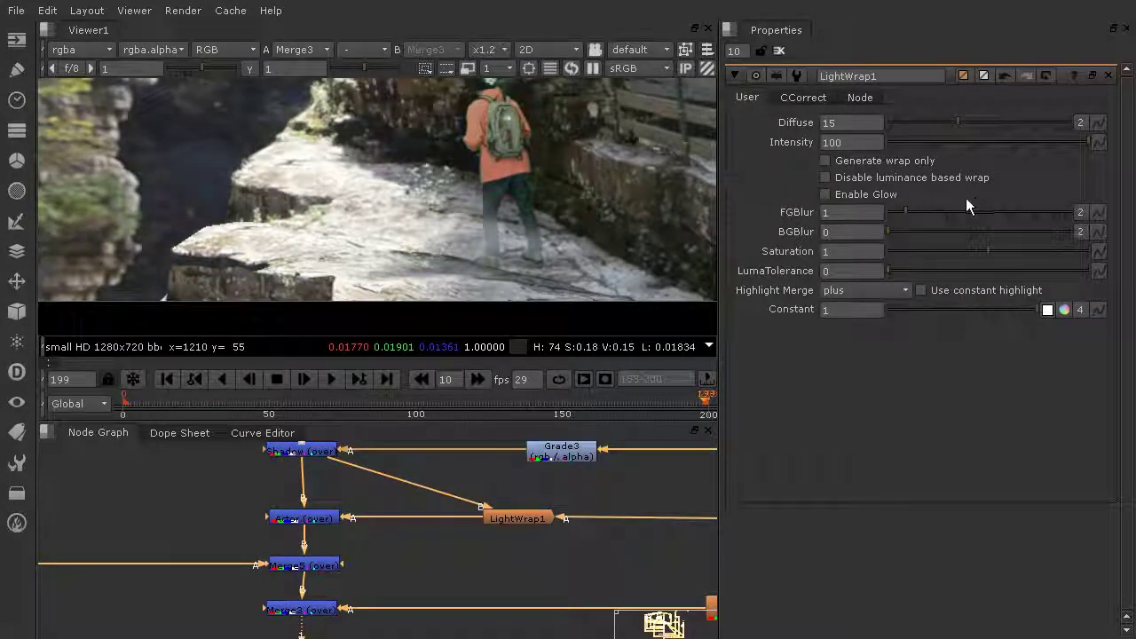
pyautogui.moveTo(1078, 143); pyautogui.dragTo(912, 143)
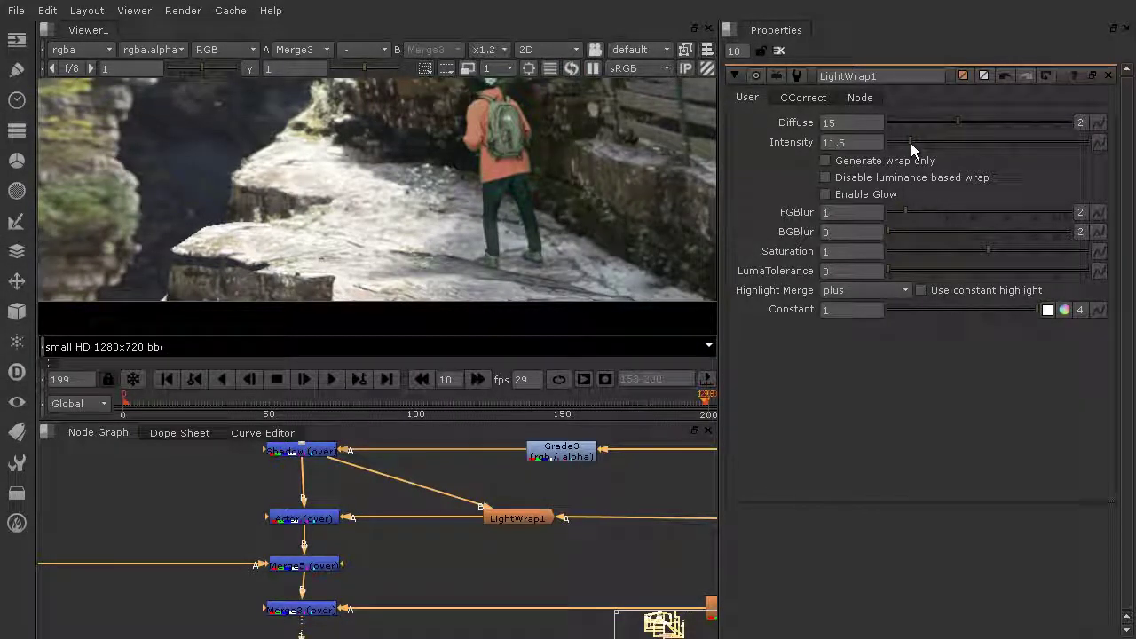
# Examine the light wrap on the actor's edges up close and against the wider canyon scene.
pyautogui.moveTo(578, 160); pyautogui.dragTo(583, 177, button='middle')
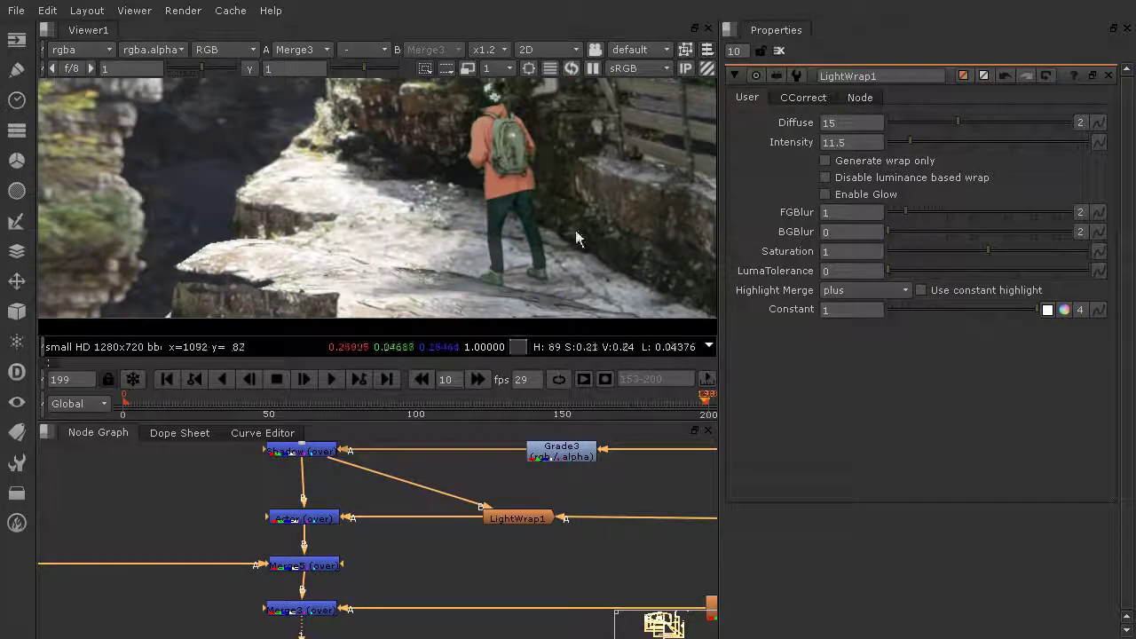
pyautogui.moveTo(526, 141); pyautogui.dragTo(541, 182, button='middle')
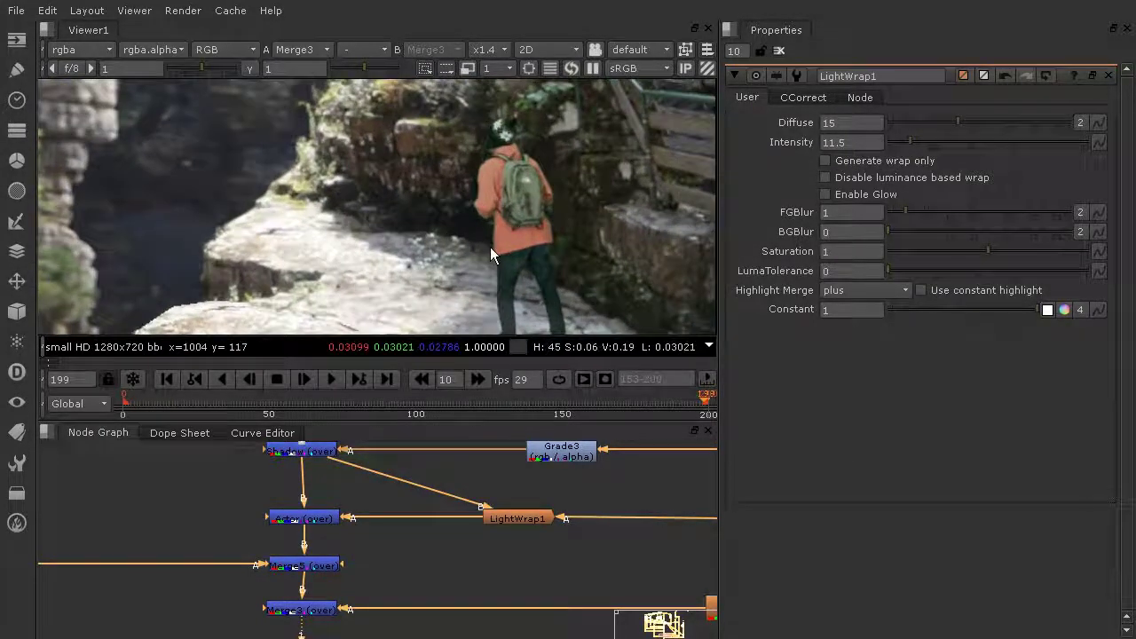
pyautogui.scroll(4, 516, 173)
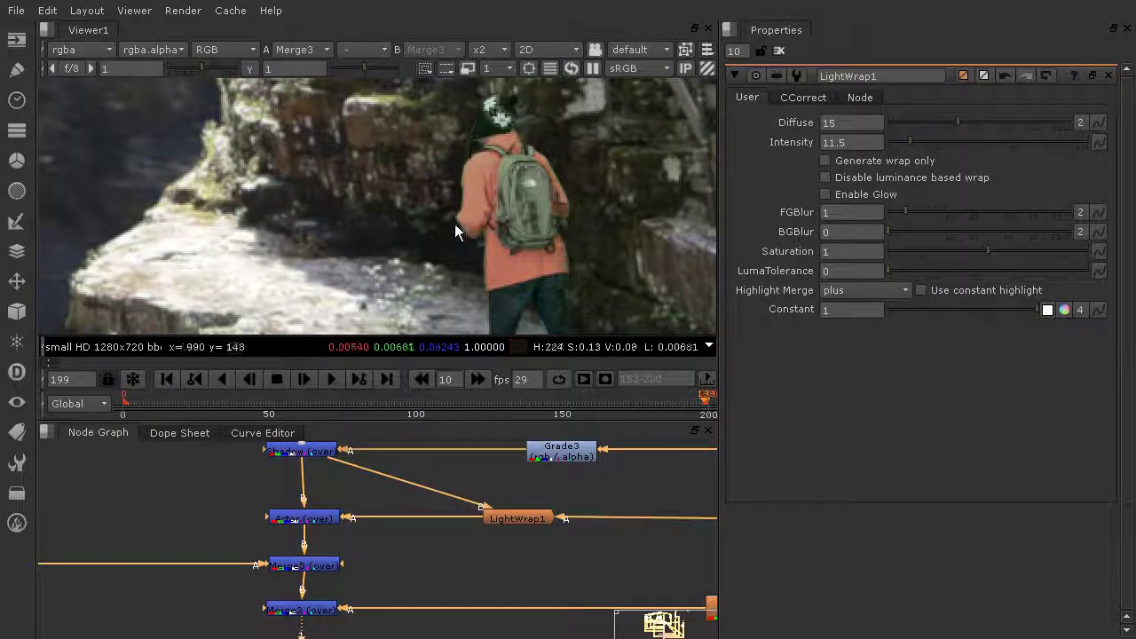
pyautogui.press('-')
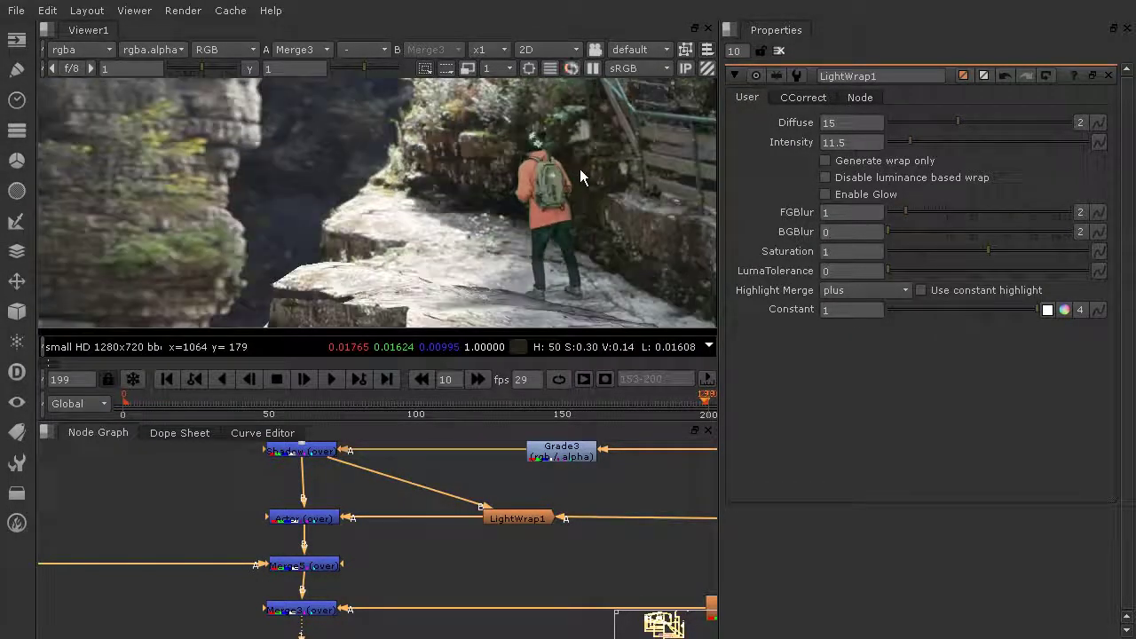
pyautogui.press('-')
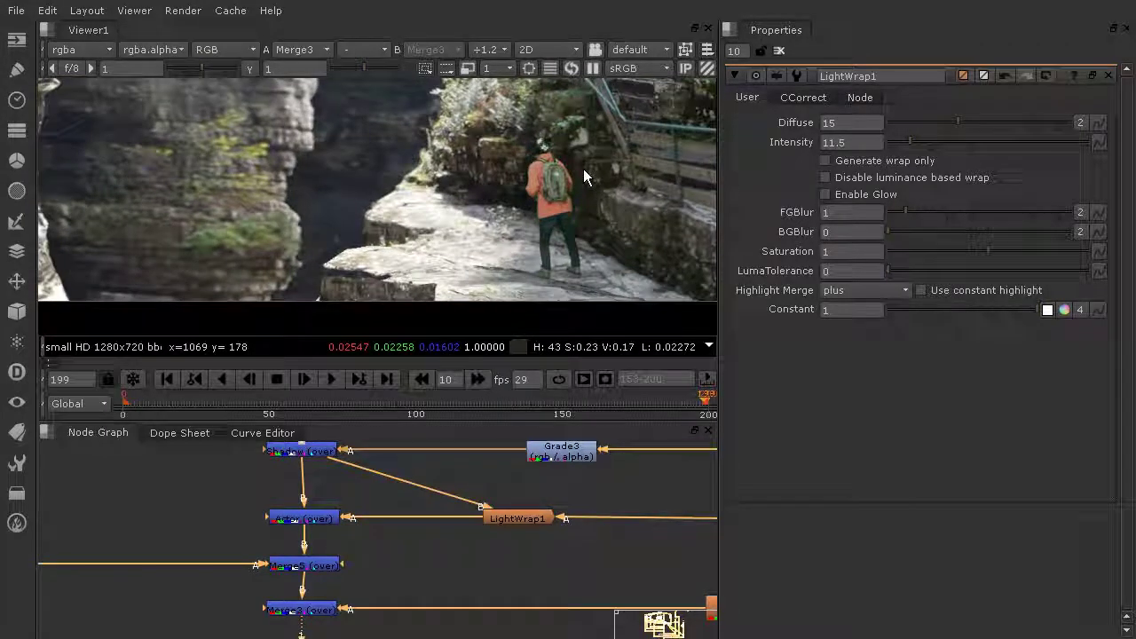
# Review the node graph around the Actor merge, LightWrap1 and the Blur3 branch feeding Merge3.
pyautogui.click(282, 520)
pyautogui.scroll(-3, 480, 490)
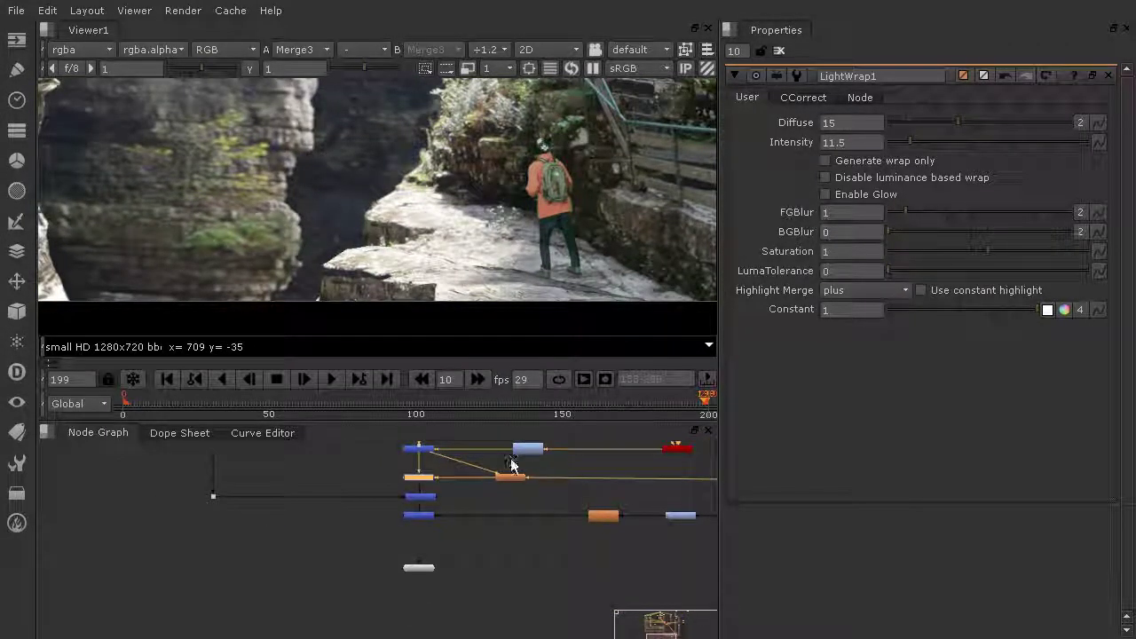
pyautogui.scroll(4, 512, 488)
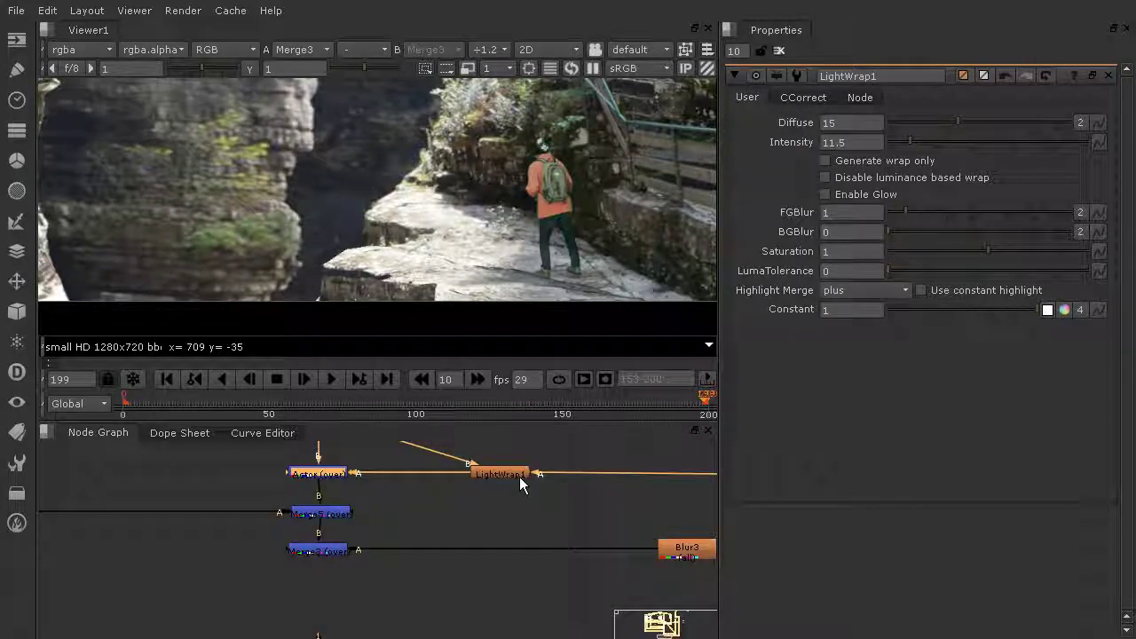
pyautogui.click(488, 470)
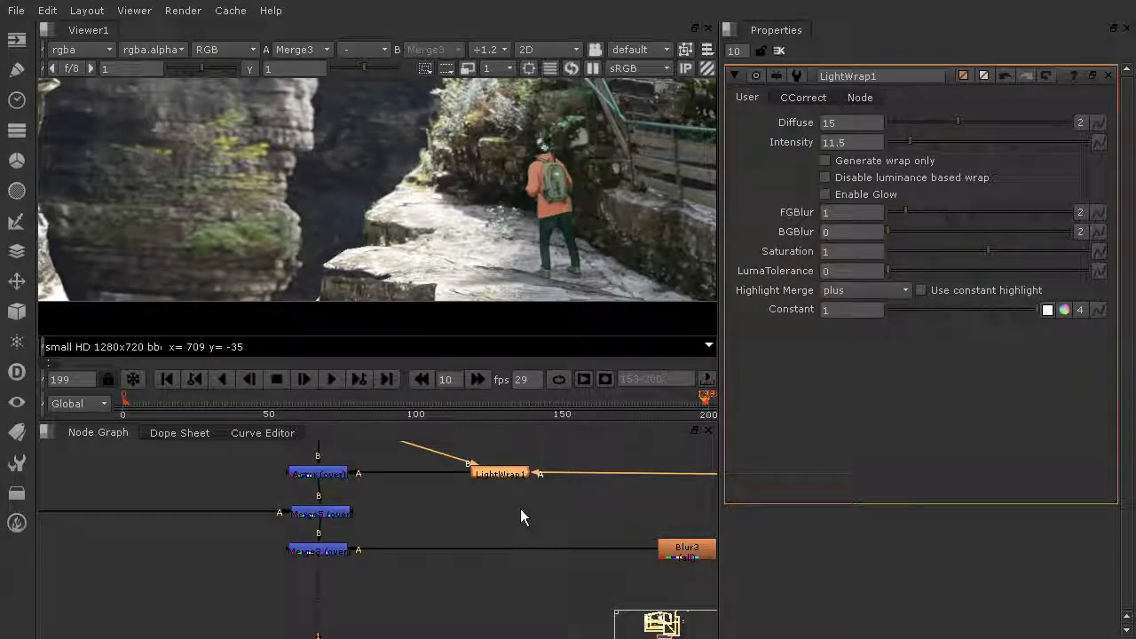
pyautogui.click(494, 590)
pyautogui.scroll(-5, 555, 515)
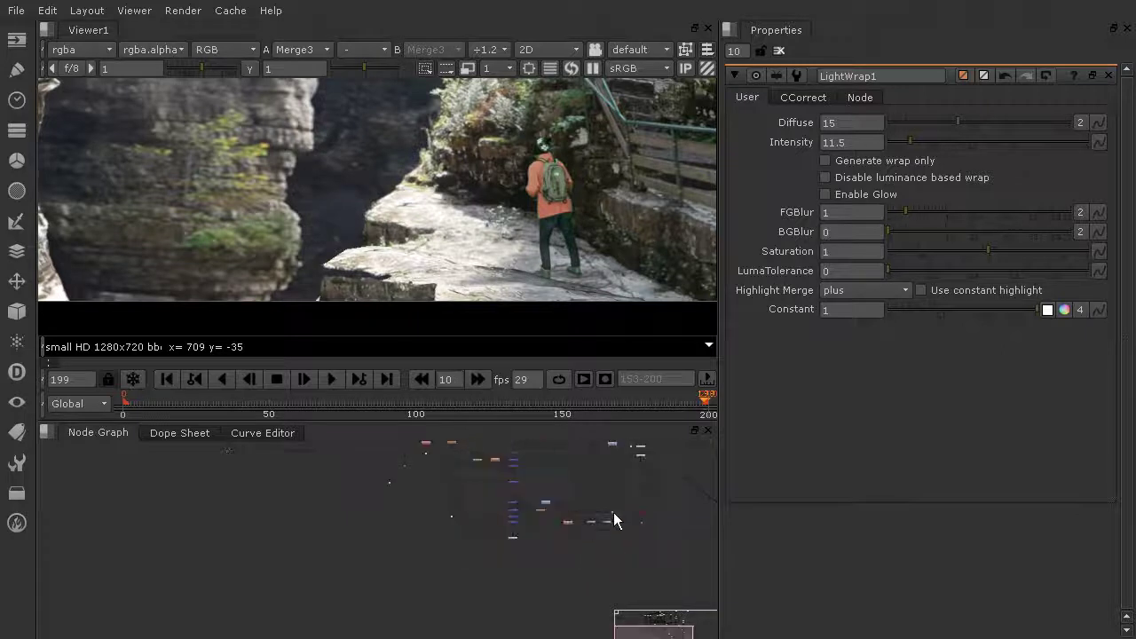
pyautogui.scroll(4, 613, 512)
pyautogui.scroll(8, 568, 497)
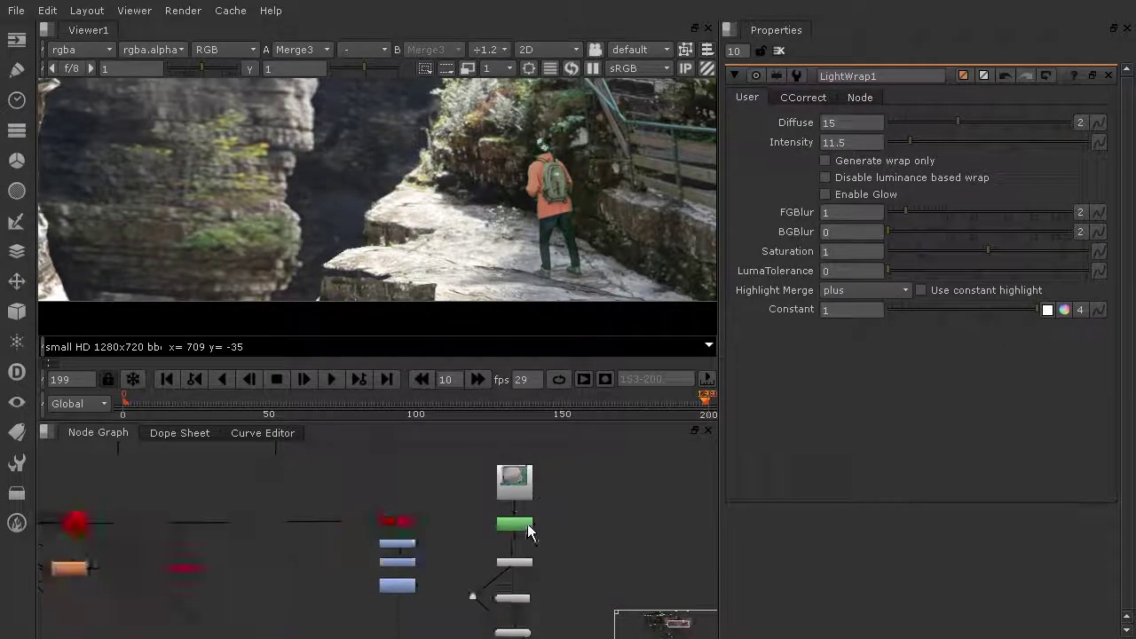
pyautogui.moveTo(487, 559); pyautogui.dragTo(484, 469, button='middle')
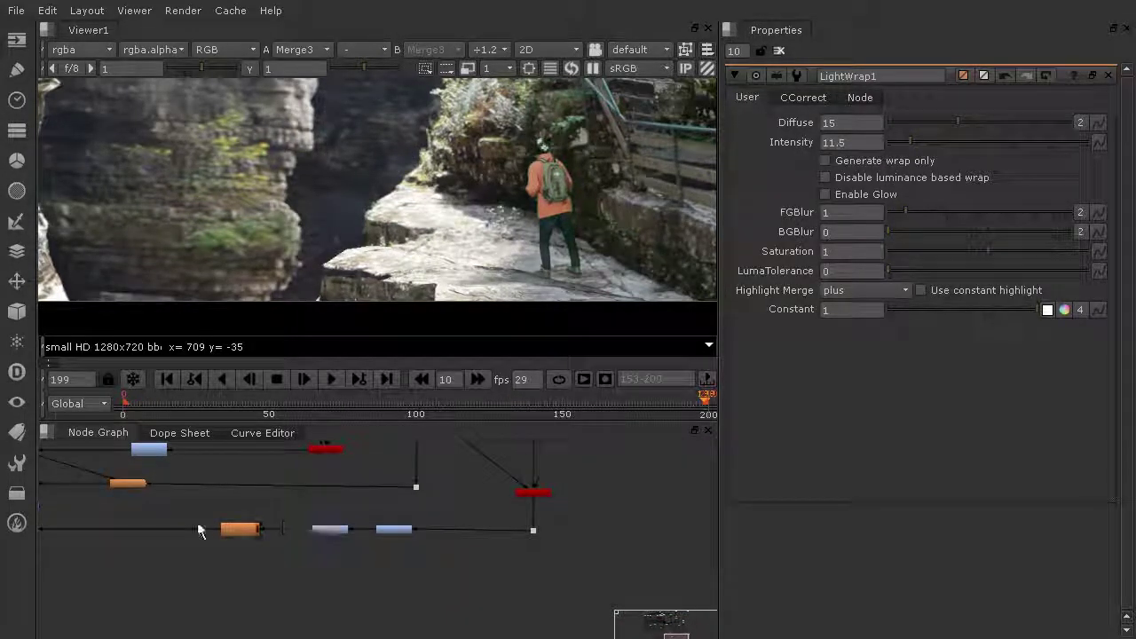
pyautogui.moveTo(197, 522); pyautogui.dragTo(501, 519, button='middle')
pyautogui.scroll(2, 358, 524)
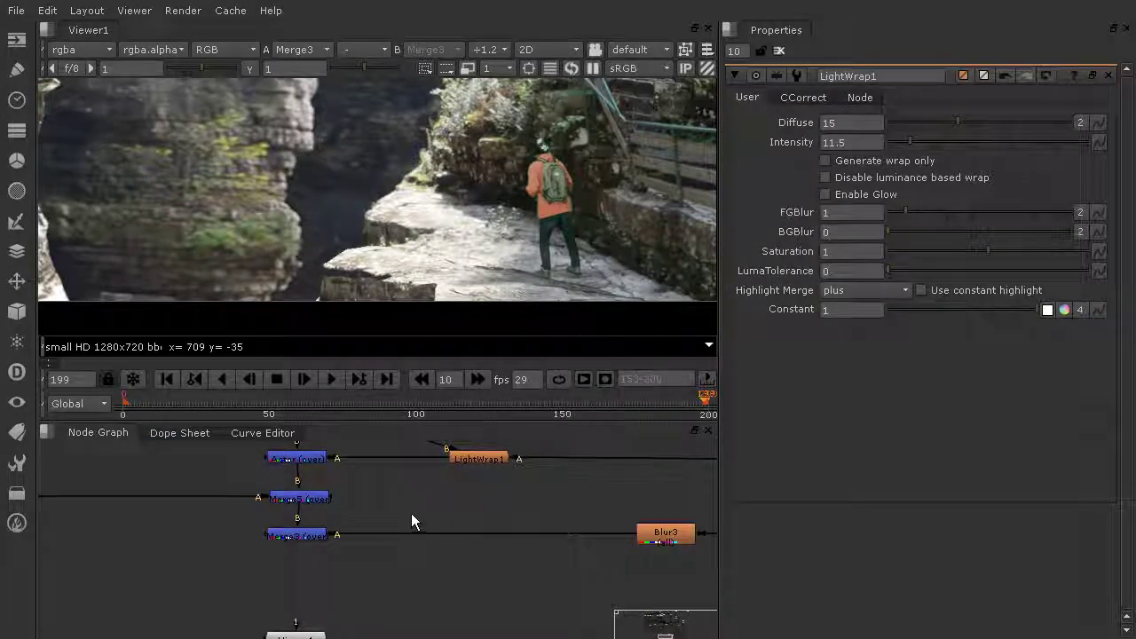
# Paste a copy of the LightWrap node and insert it between Blur3 and Merge3.
pyautogui.press('ctrl')
pyautogui.hotkey('ctrl', 'v')
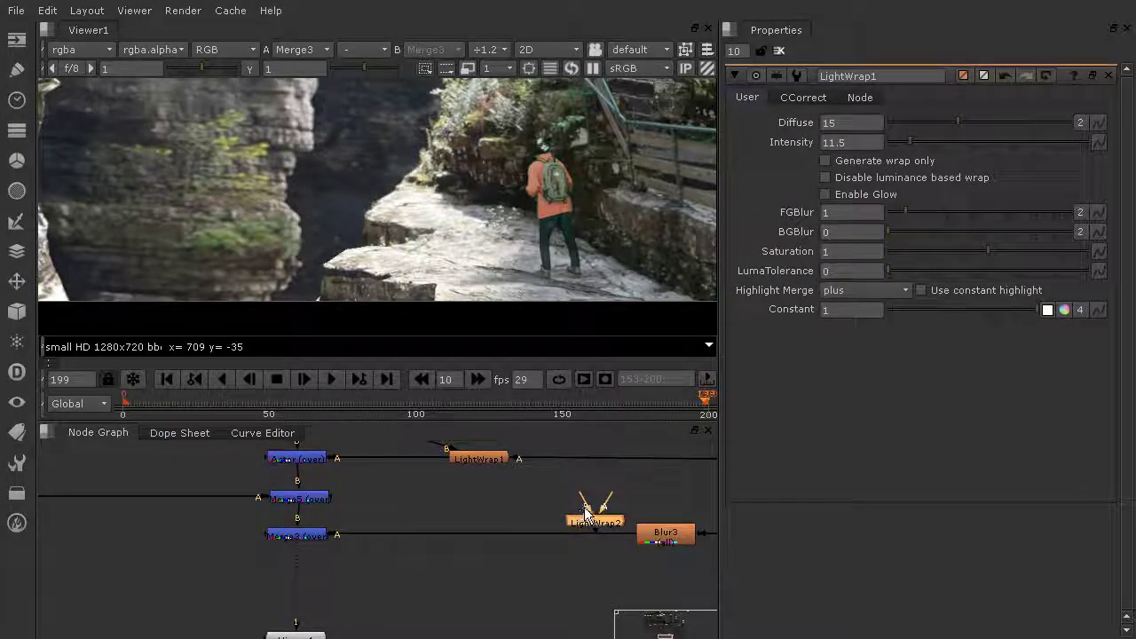
pyautogui.moveTo(587, 521); pyautogui.dragTo(475, 537)
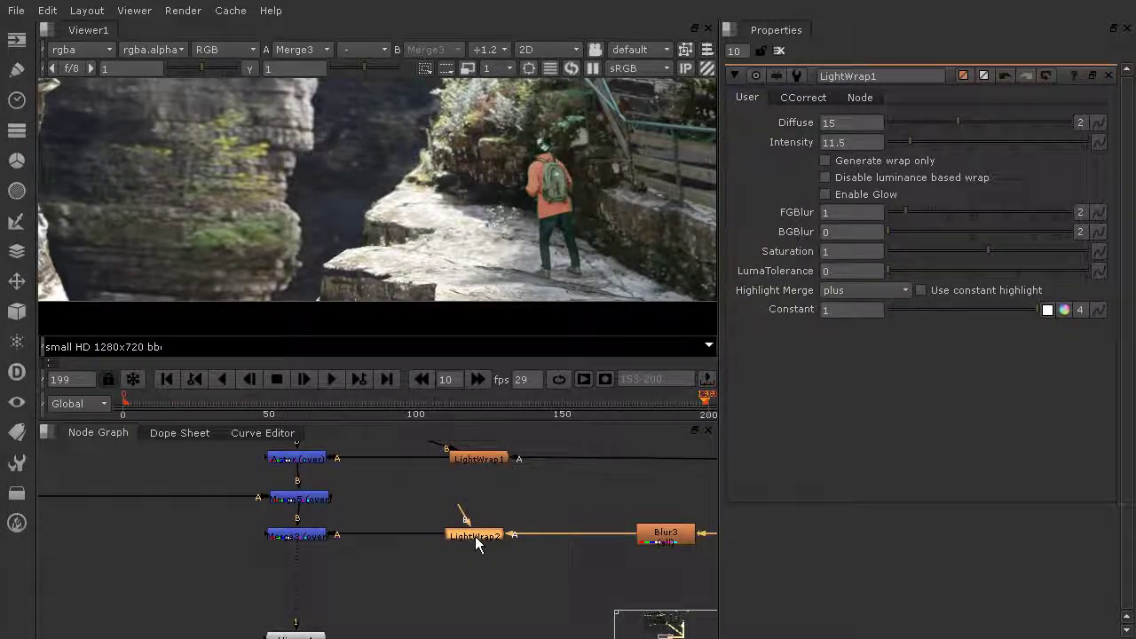
# Connect the B input of LightWrap2 to the Merge5 node.
pyautogui.scroll(-4, 475, 536)
pyautogui.scroll(-8, 524, 532)
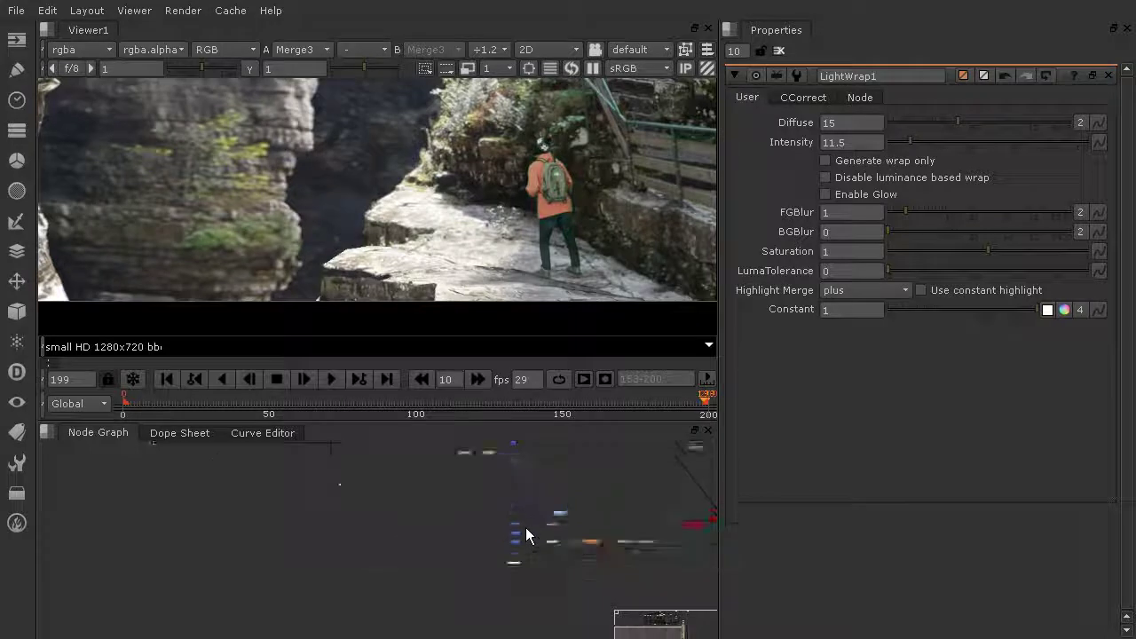
pyautogui.scroll(8, 515, 600)
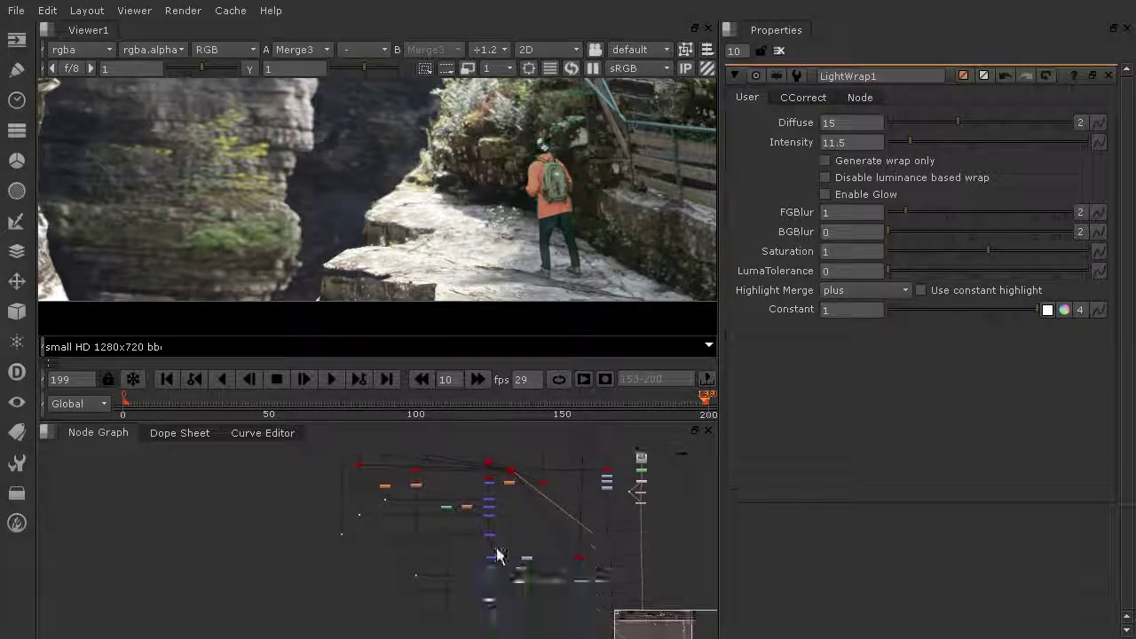
pyautogui.scroll(3, 531, 523)
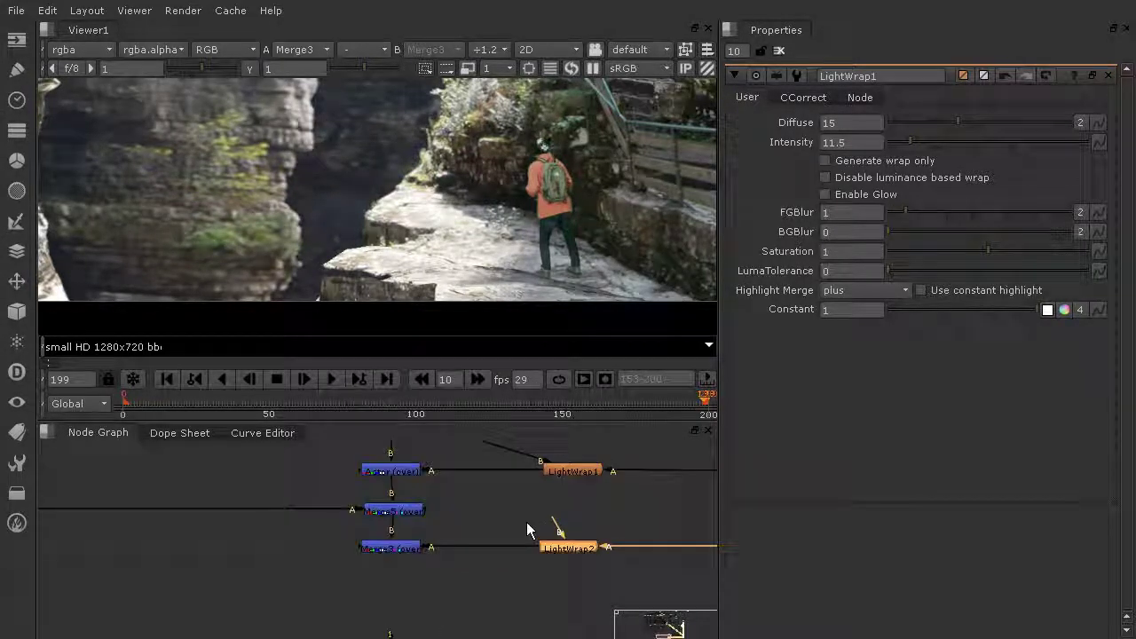
pyautogui.click(409, 513)
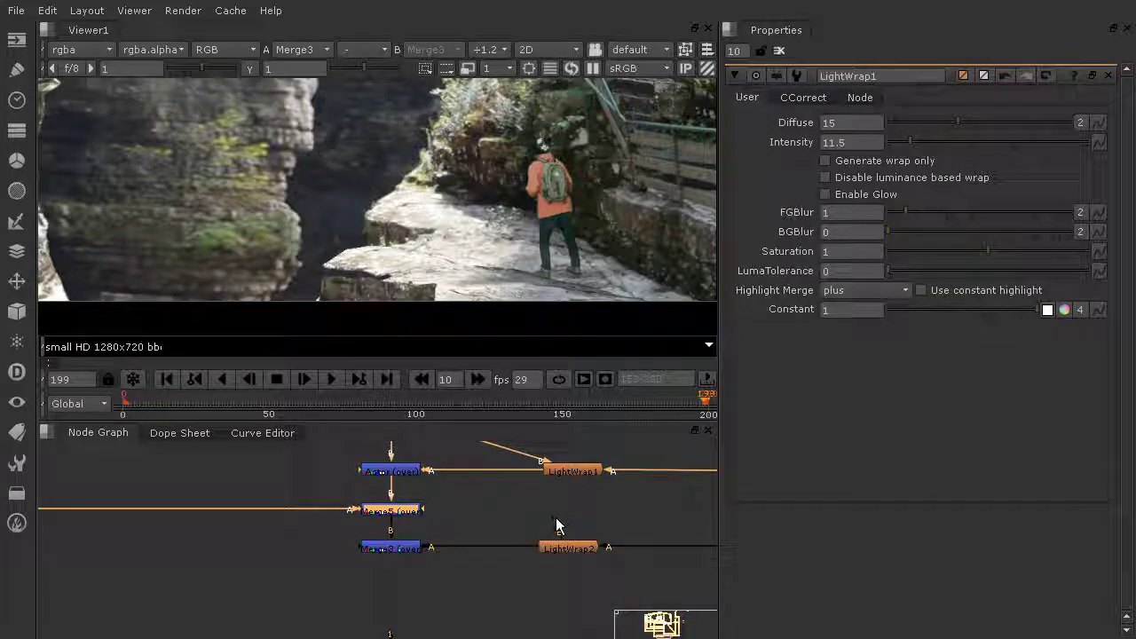
pyautogui.moveTo(556, 519); pyautogui.dragTo(406, 515)
# Go to frame 8 and examine the foreground rock's edge against the canyon, with LightWrap2 selected.
pyautogui.moveTo(493, 479); pyautogui.dragTo(495, 581, button='middle')
pyautogui.moveTo(396, 532); pyautogui.dragTo(398, 559, button='middle')
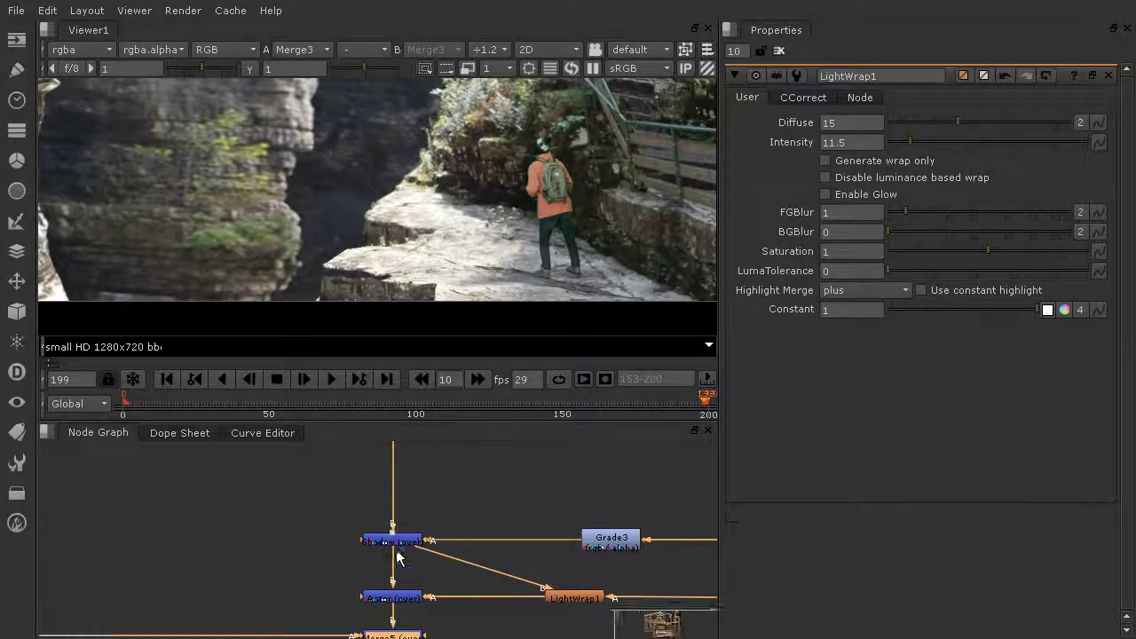
pyautogui.scroll(3, 391, 492)
pyautogui.scroll(-4, 514, 464)
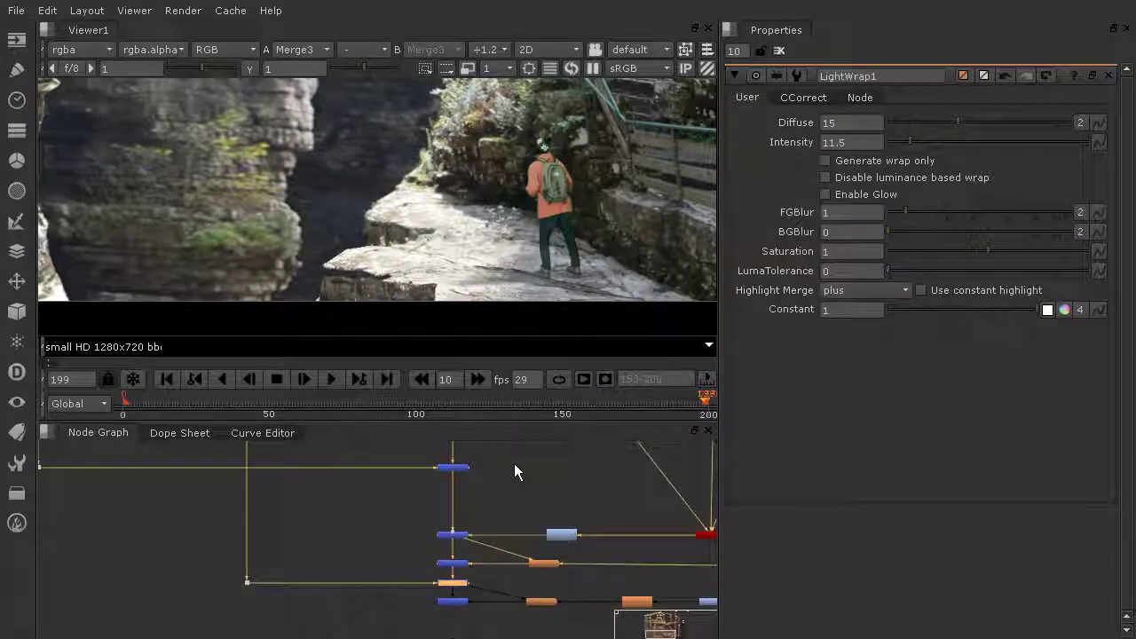
pyautogui.moveTo(498, 214); pyautogui.dragTo(441, 173, button='middle')
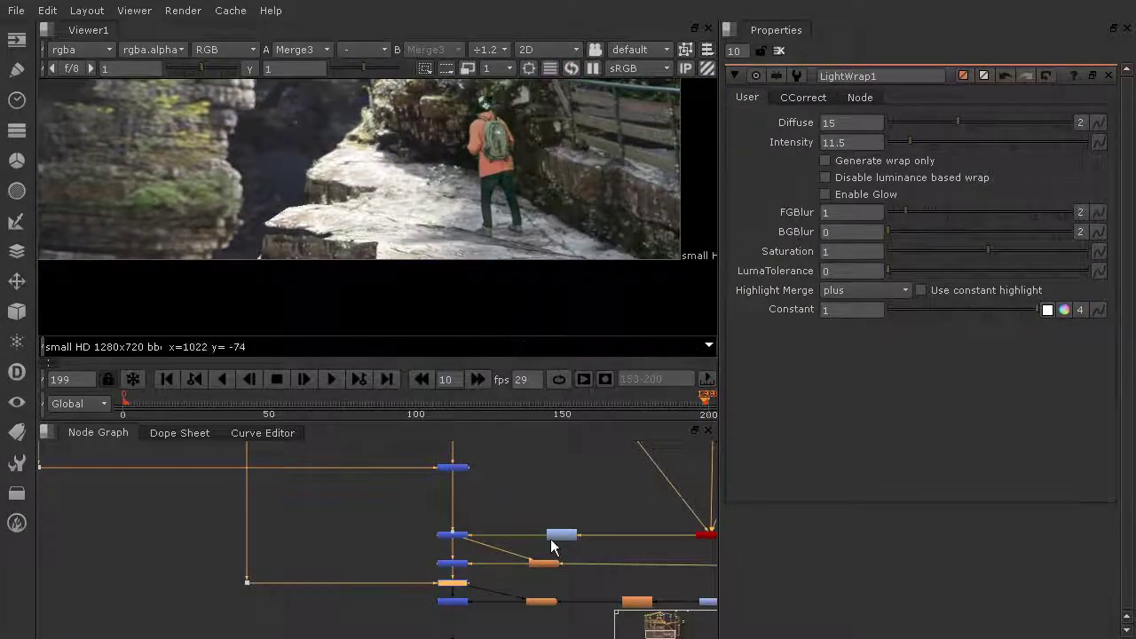
pyautogui.scroll(3, 537, 559)
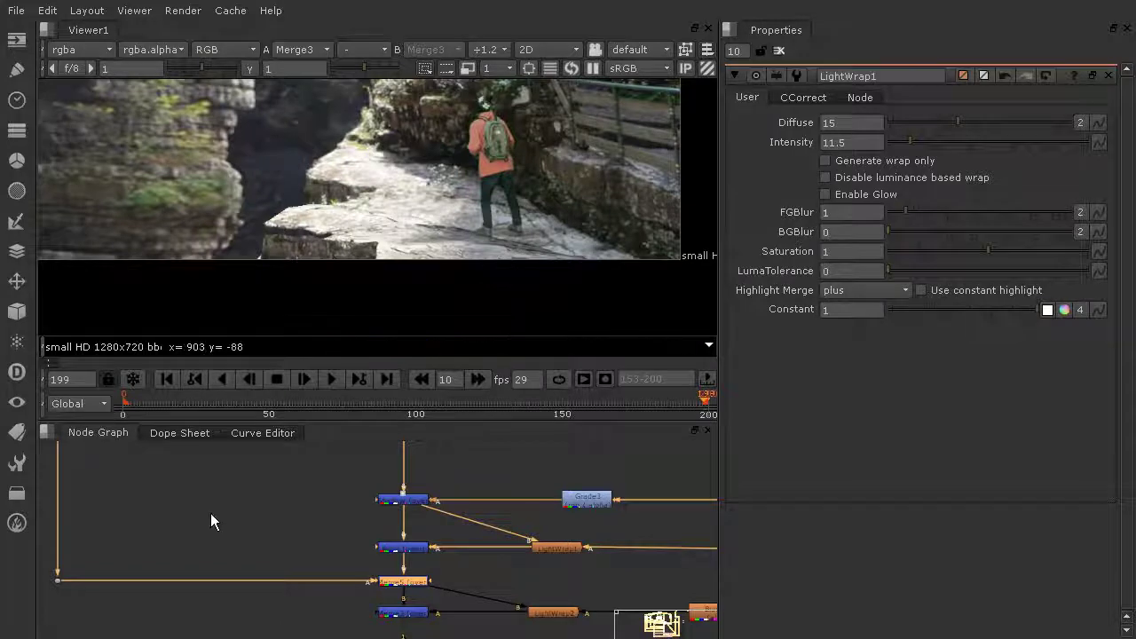
pyautogui.click(147, 402)
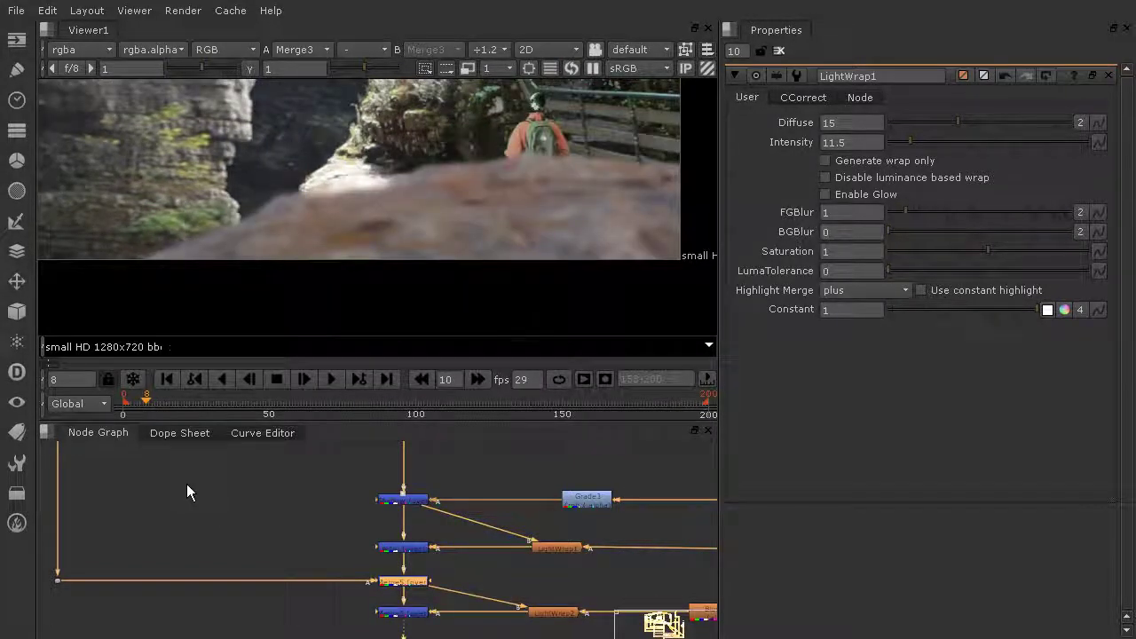
pyautogui.scroll(-5, 458, 156)
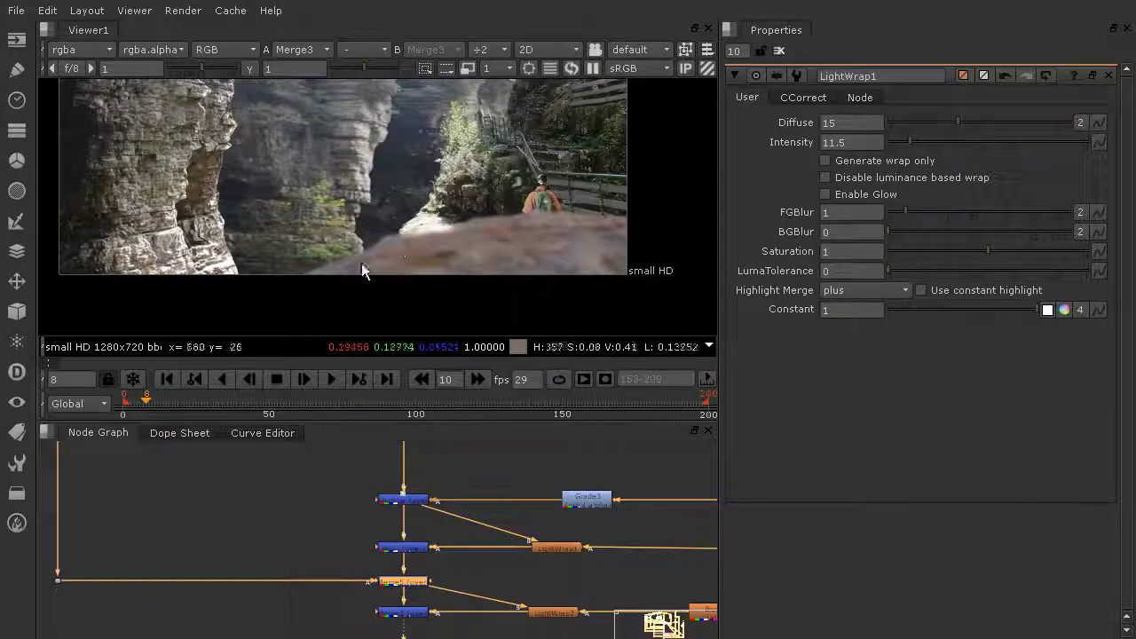
pyautogui.click(554, 615)
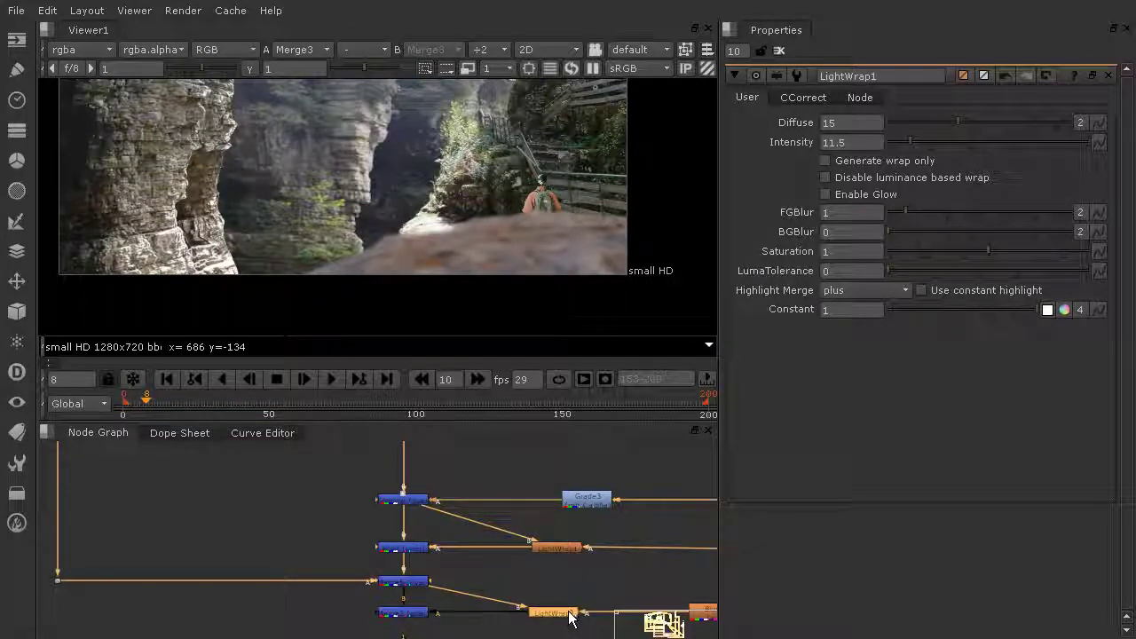
pyautogui.scroll(5, 451, 233)
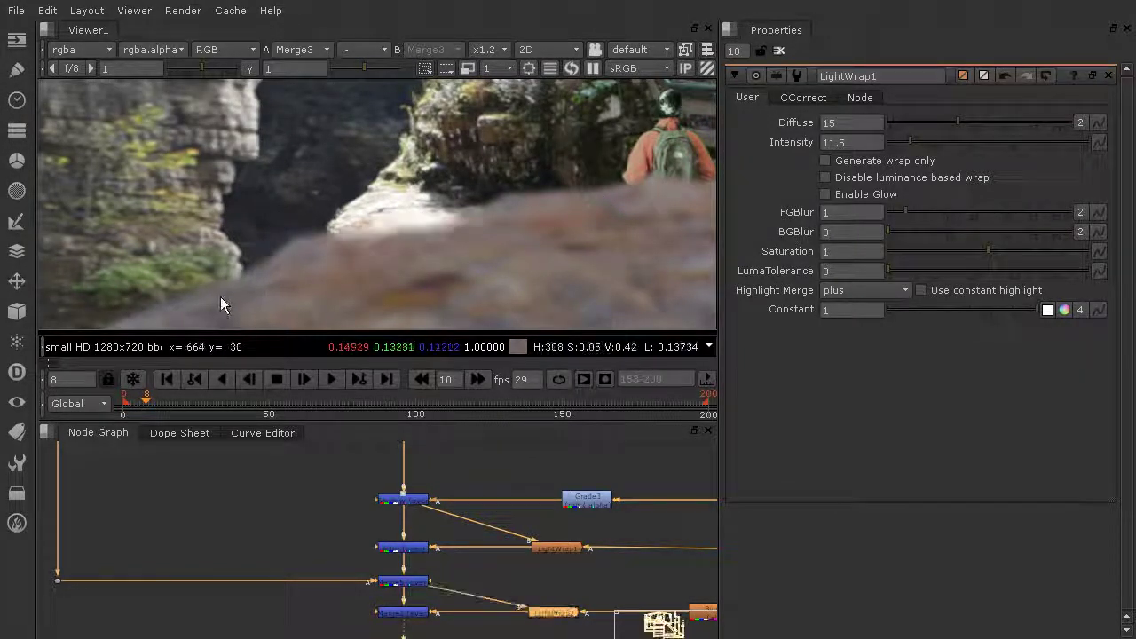
pyautogui.scroll(-2, 221, 297)
# Try raising LightWrap1's Intensity to 90.5, undo it, and compare the frame with LightWrap2 disabled and enabled.
pyautogui.moveTo(916, 137); pyautogui.dragTo(950, 138)
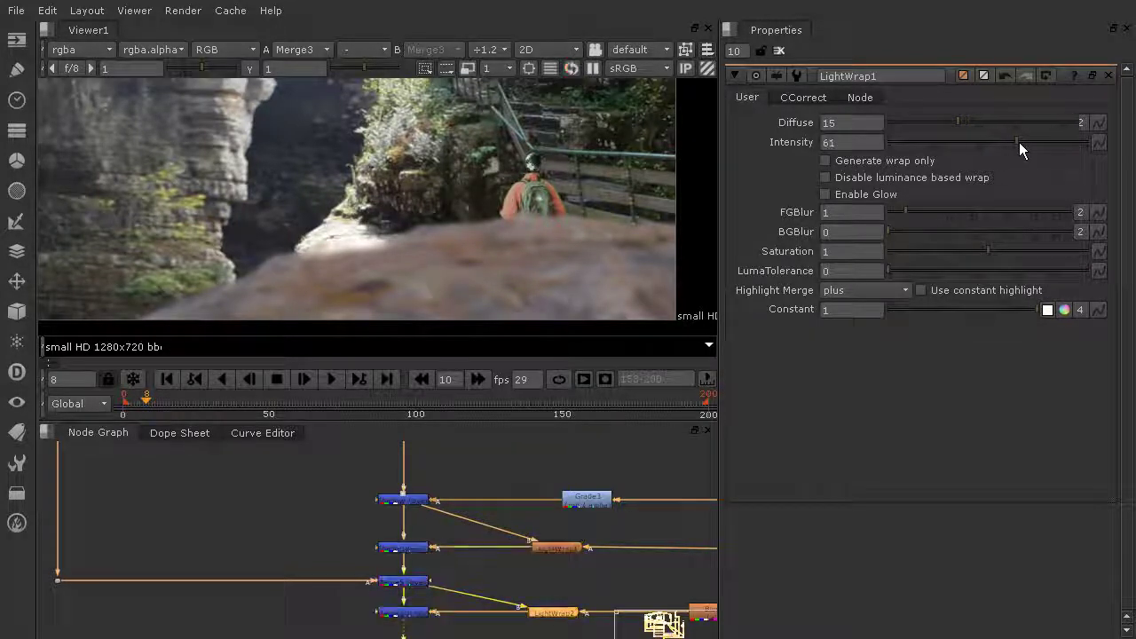
pyautogui.click(1069, 142)
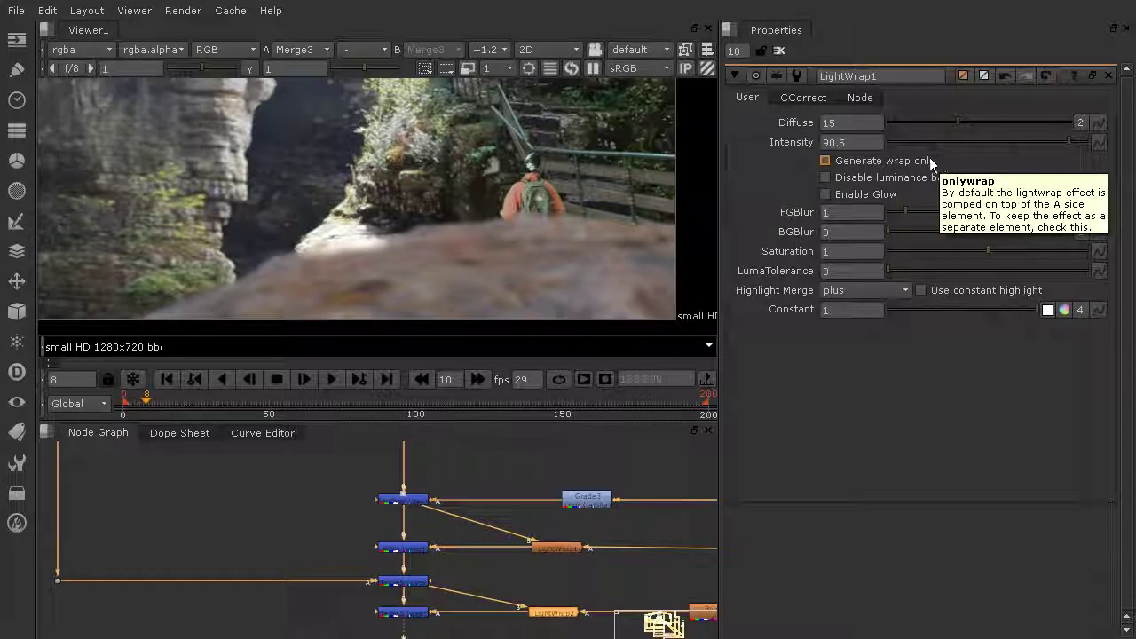
pyautogui.hotkey('ctrl', 'z')
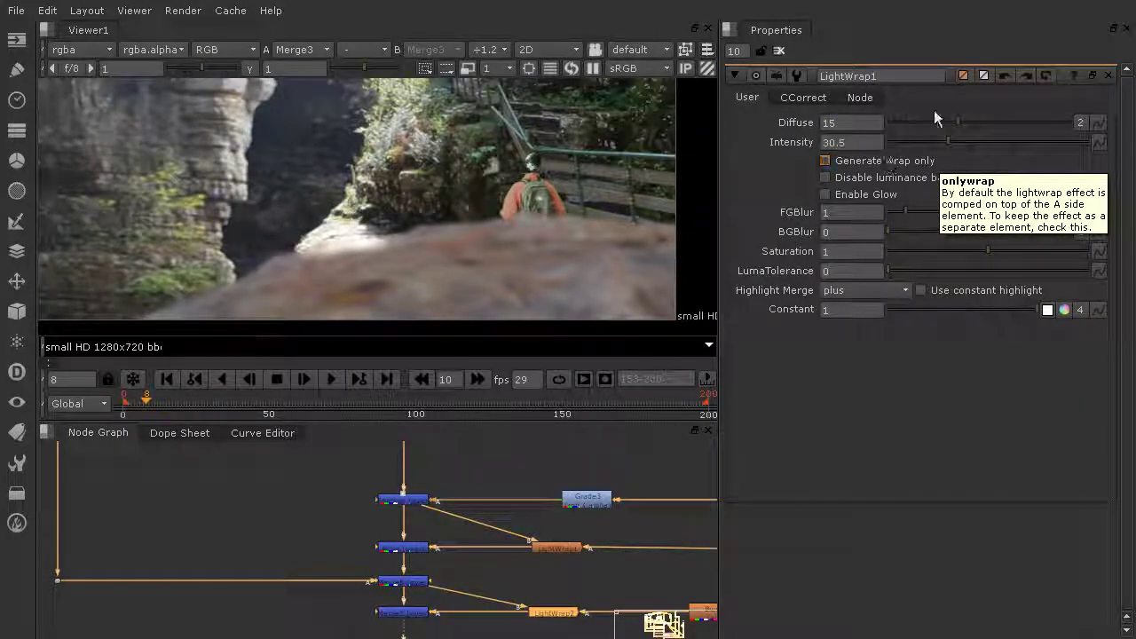
pyautogui.press('d')
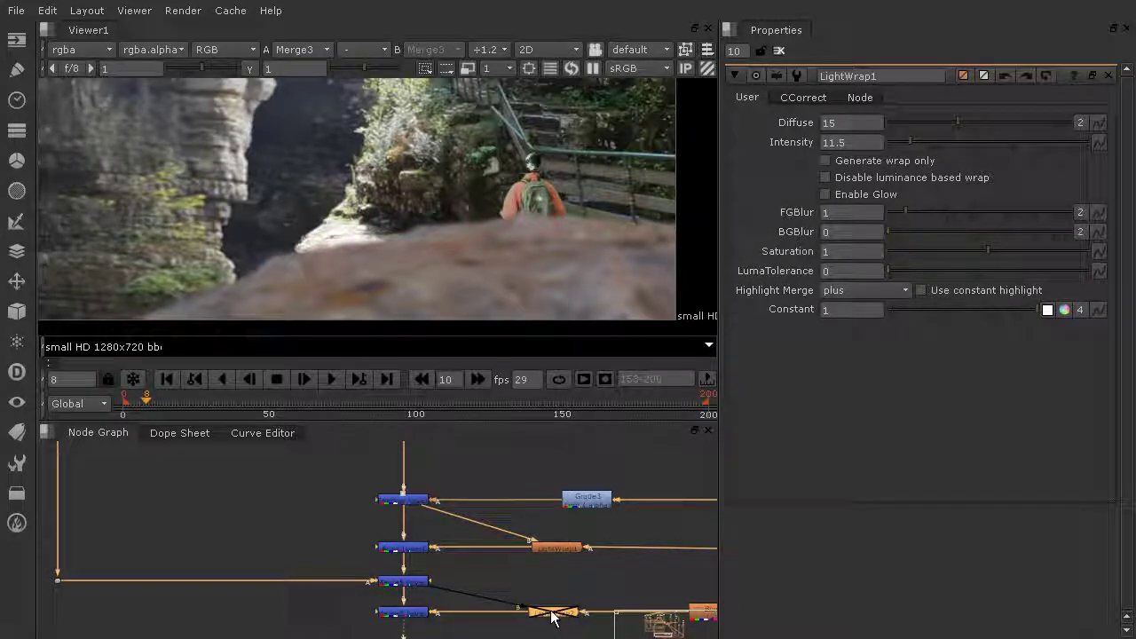
pyautogui.press('d')
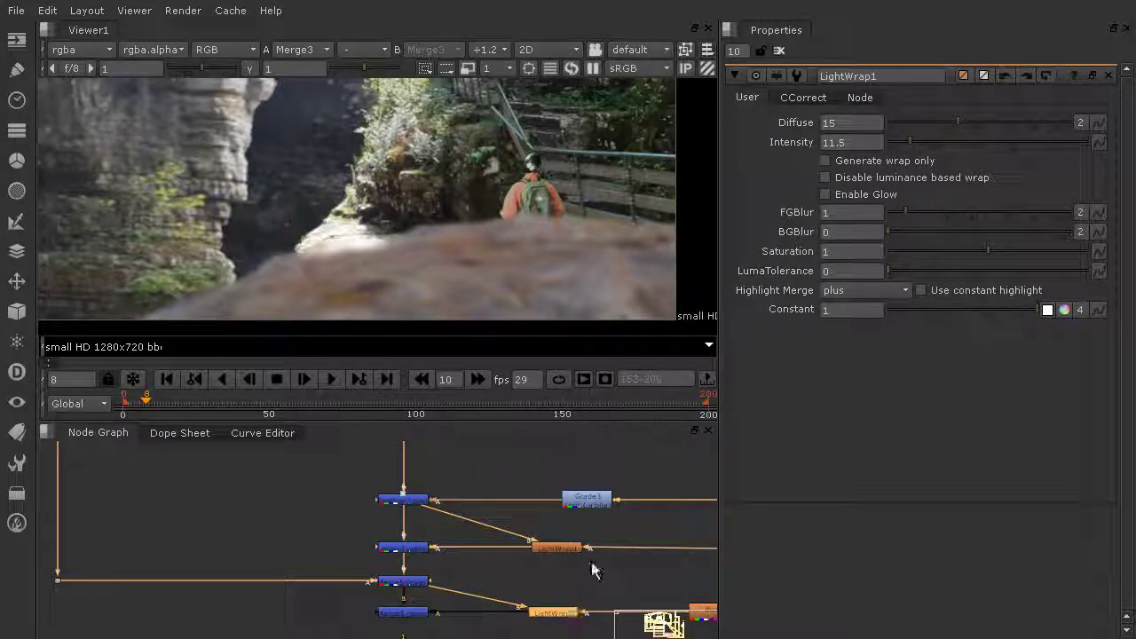
# Open LightWrap2's properties, test its Intensity at 100, and check the foreground rock at frames 15 and 50.
pyautogui.click(549, 548)
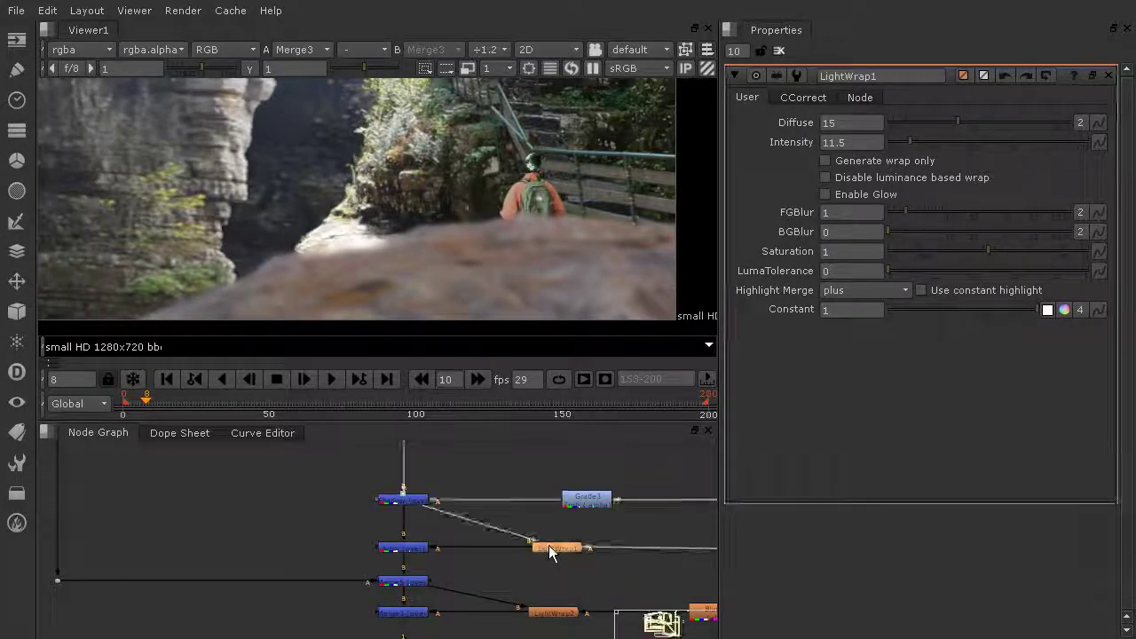
pyautogui.doubleClick(552, 614)
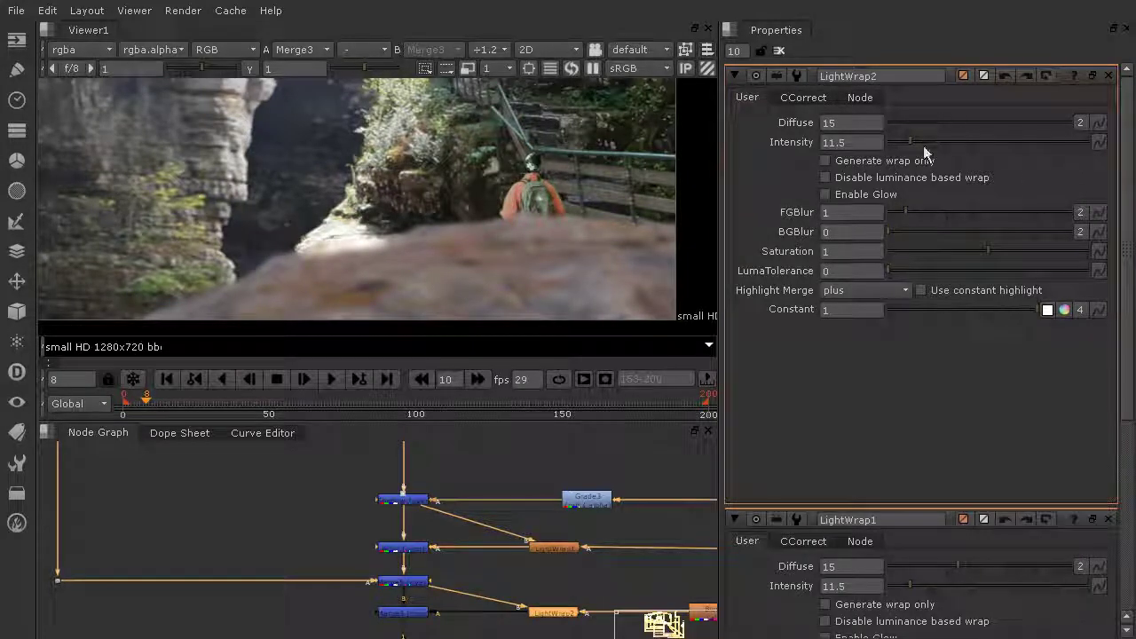
pyautogui.moveTo(931, 139); pyautogui.dragTo(1008, 150)
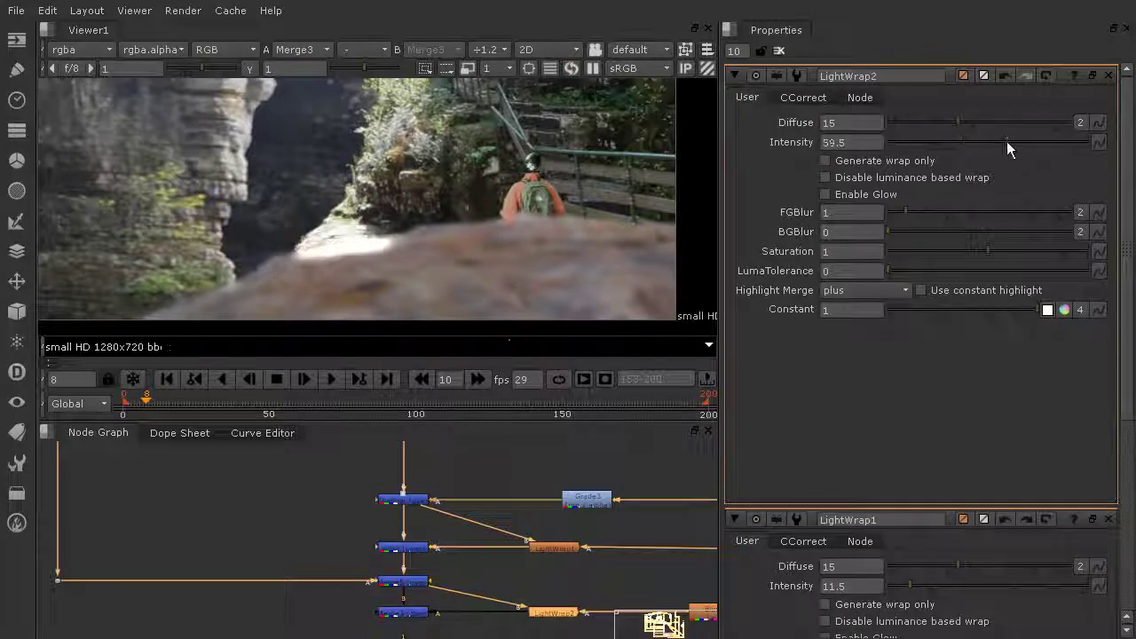
pyautogui.click(1098, 149)
pyautogui.scroll(-3, 428, 242)
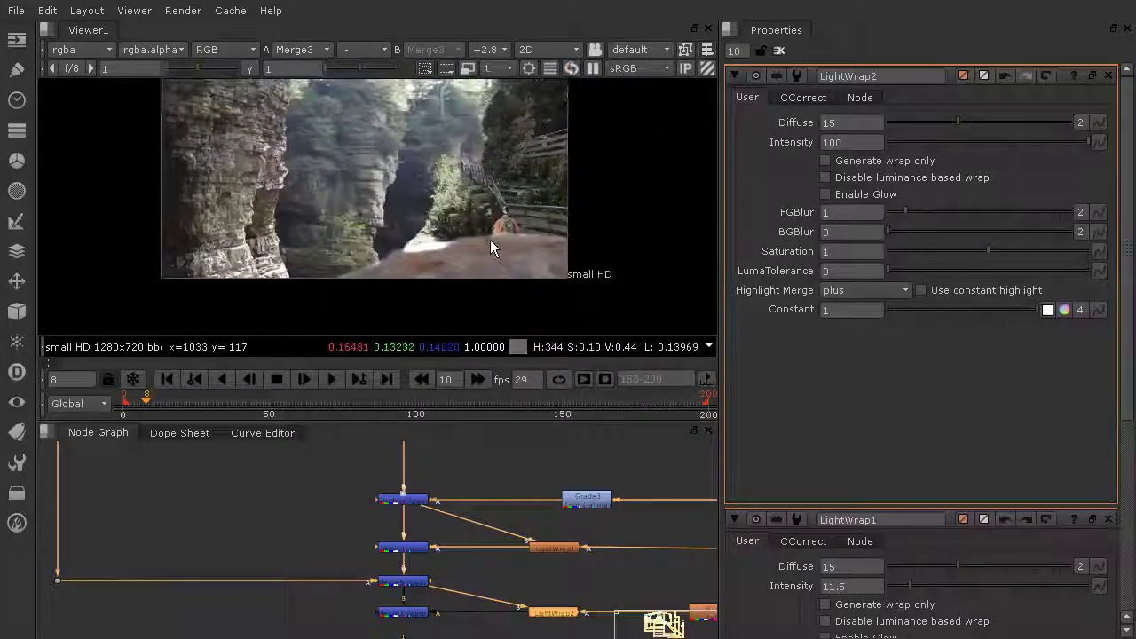
pyautogui.click(168, 403)
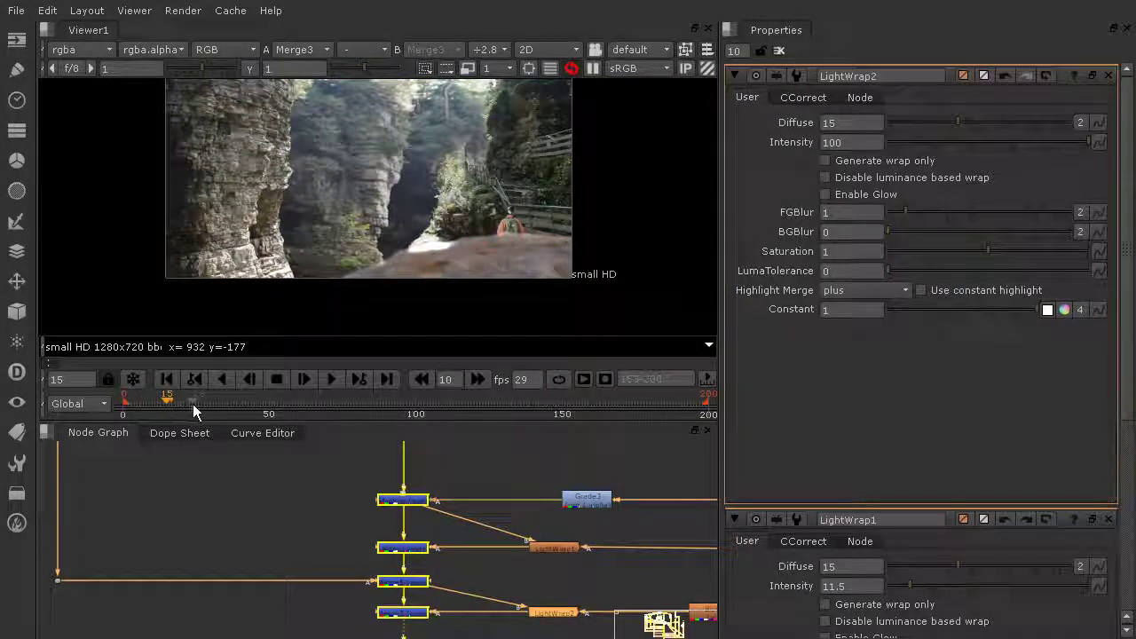
pyautogui.moveTo(193, 404); pyautogui.dragTo(271, 407)
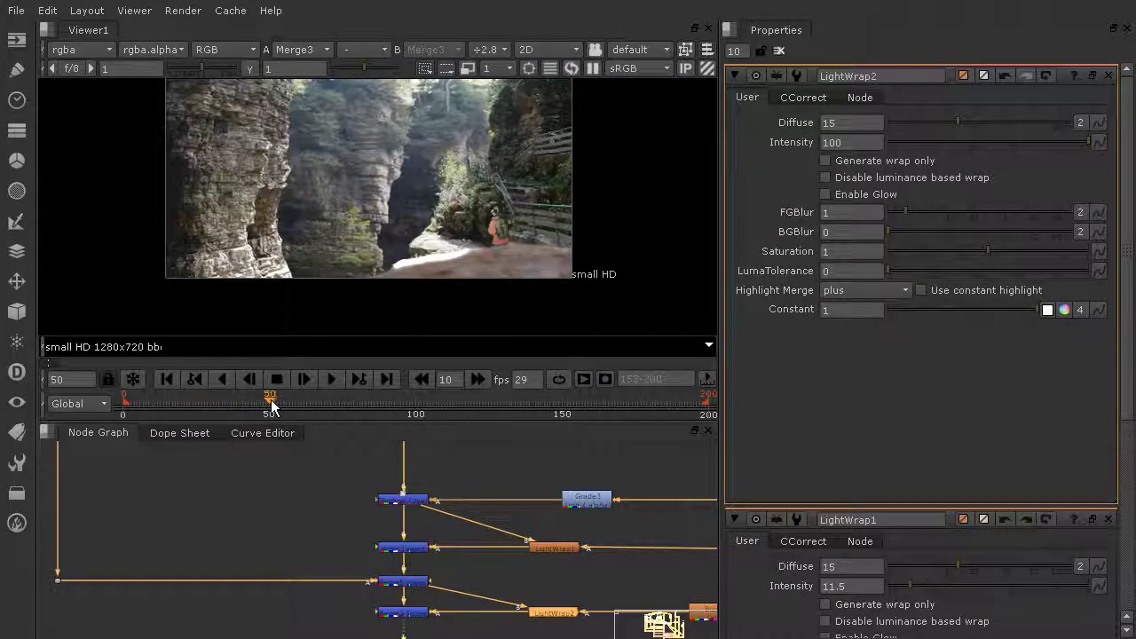
# Set LightWrap2's Diffuse to 33 and its Intensity to 20.5.
pyautogui.click(963, 140)
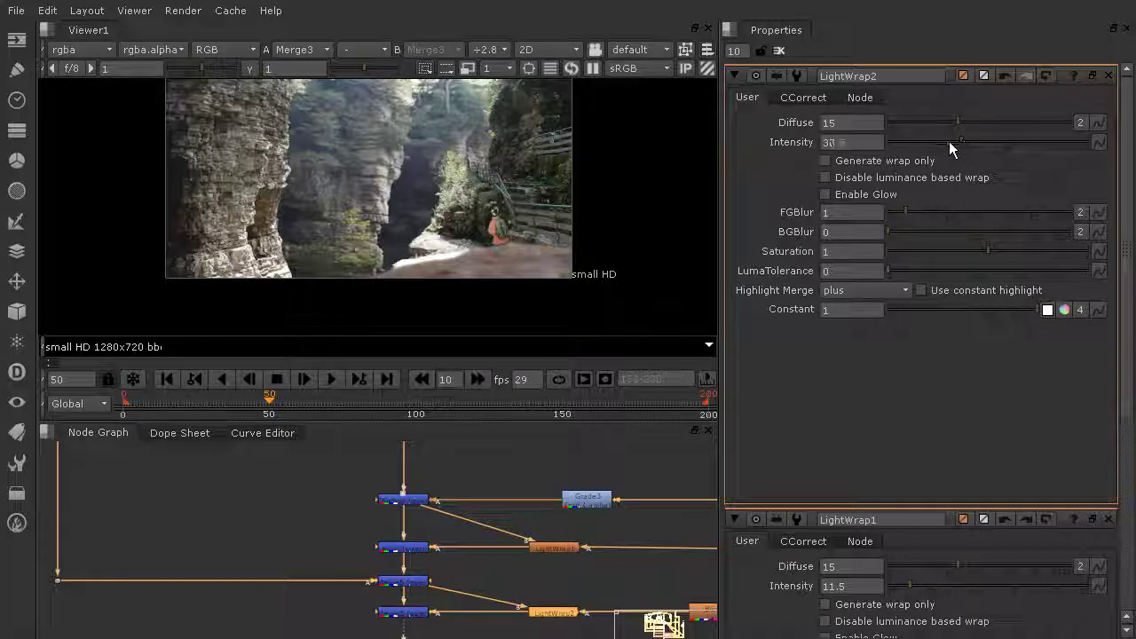
pyautogui.moveTo(928, 143); pyautogui.dragTo(992, 126)
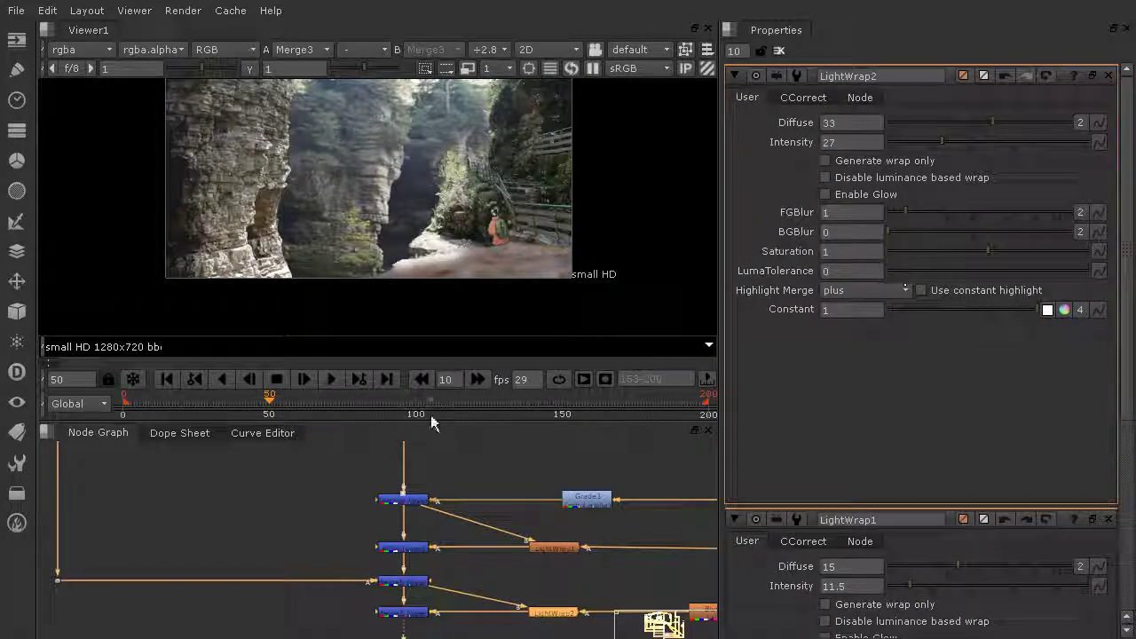
pyautogui.scroll(2, 516, 269)
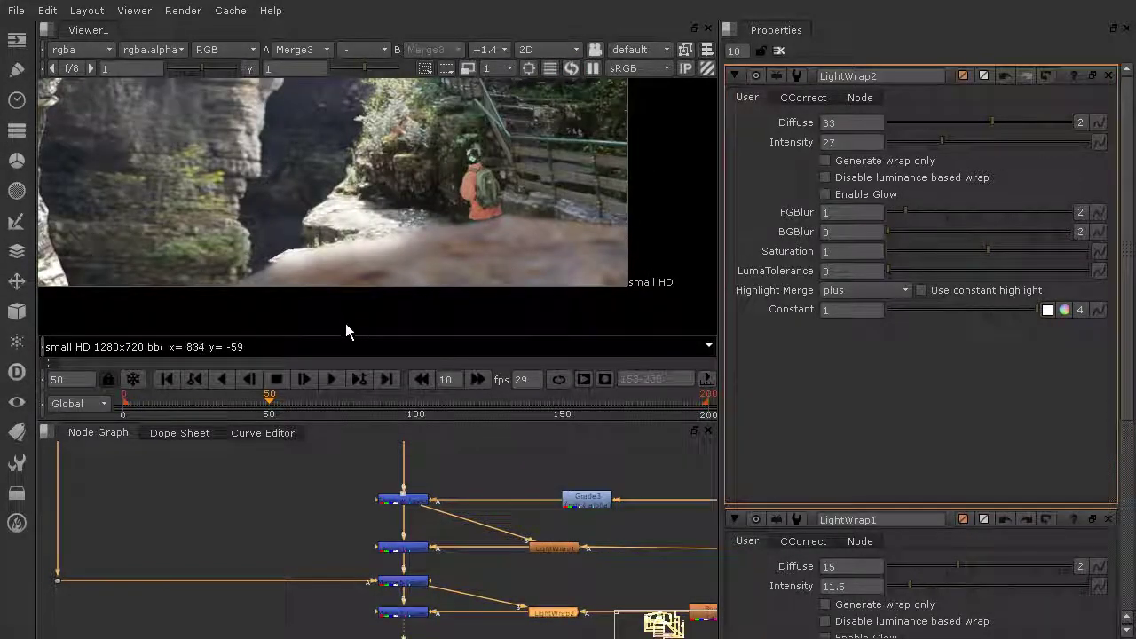
pyautogui.click(924, 139)
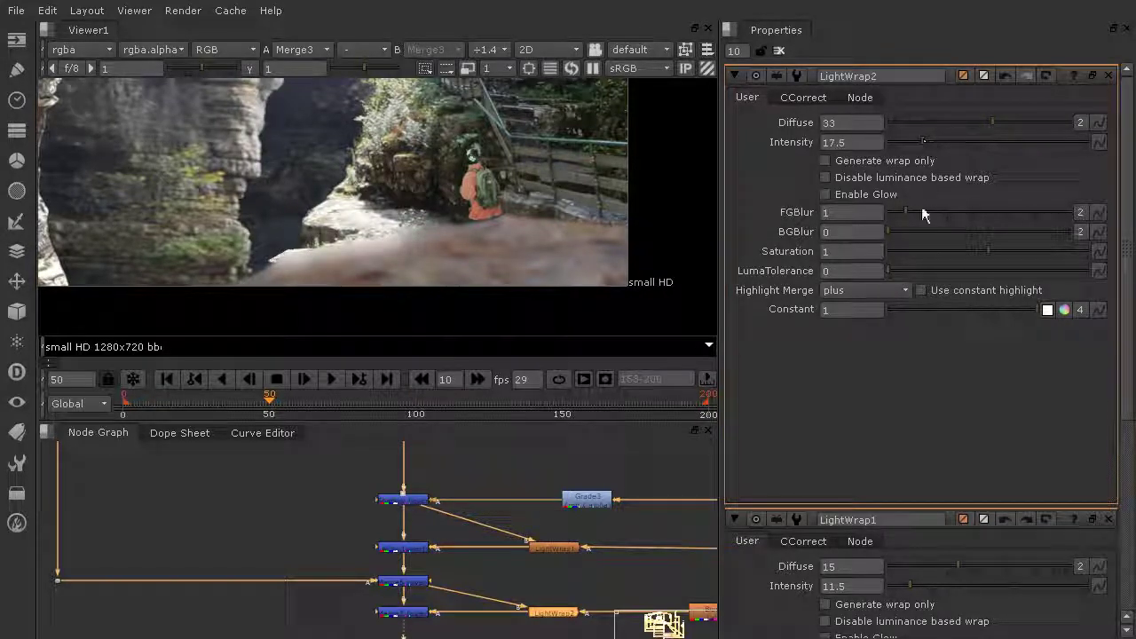
pyautogui.click(929, 141)
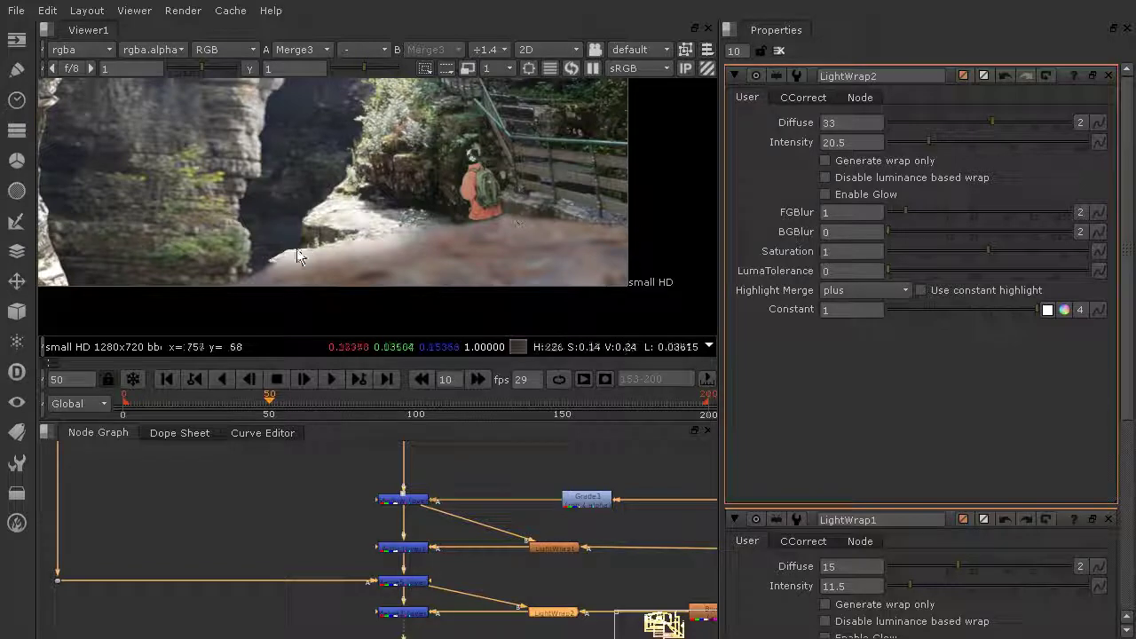
# Examine the foreground rock's wrapped edge up close at frame 50 and the ledge around the actor at frame 135.
pyautogui.scroll(-3, 457, 163)
pyautogui.scroll(6, 483, 182)
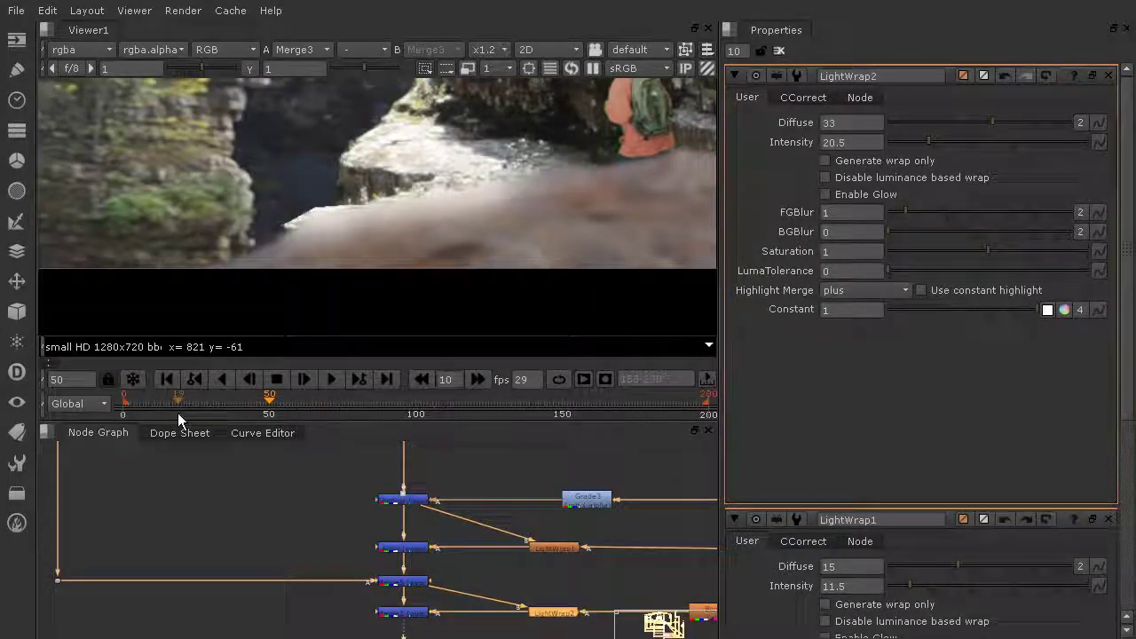
pyautogui.click(177, 413)
pyautogui.click(518, 403)
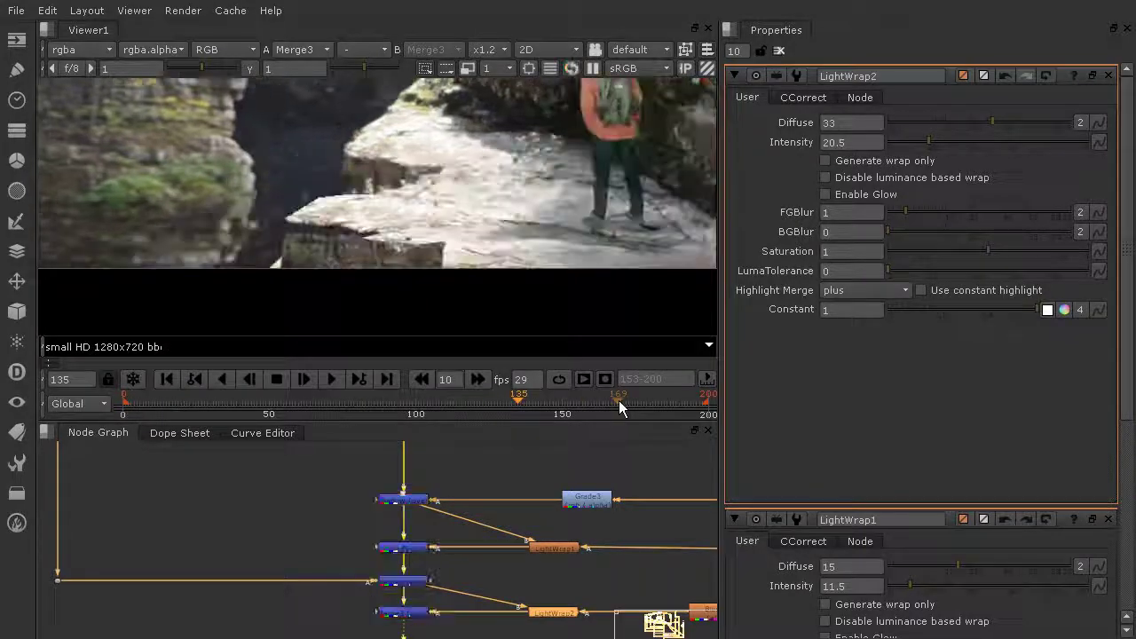
pyautogui.moveTo(499, 216); pyautogui.dragTo(513, 173, button='middle')
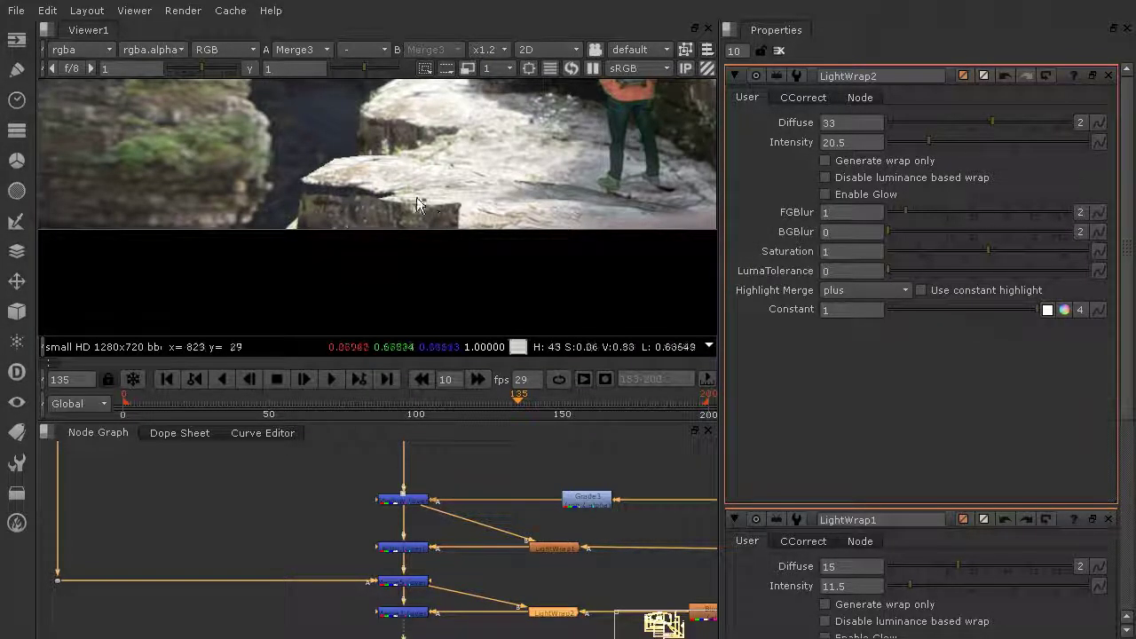
pyautogui.scroll(-2, 452, 191)
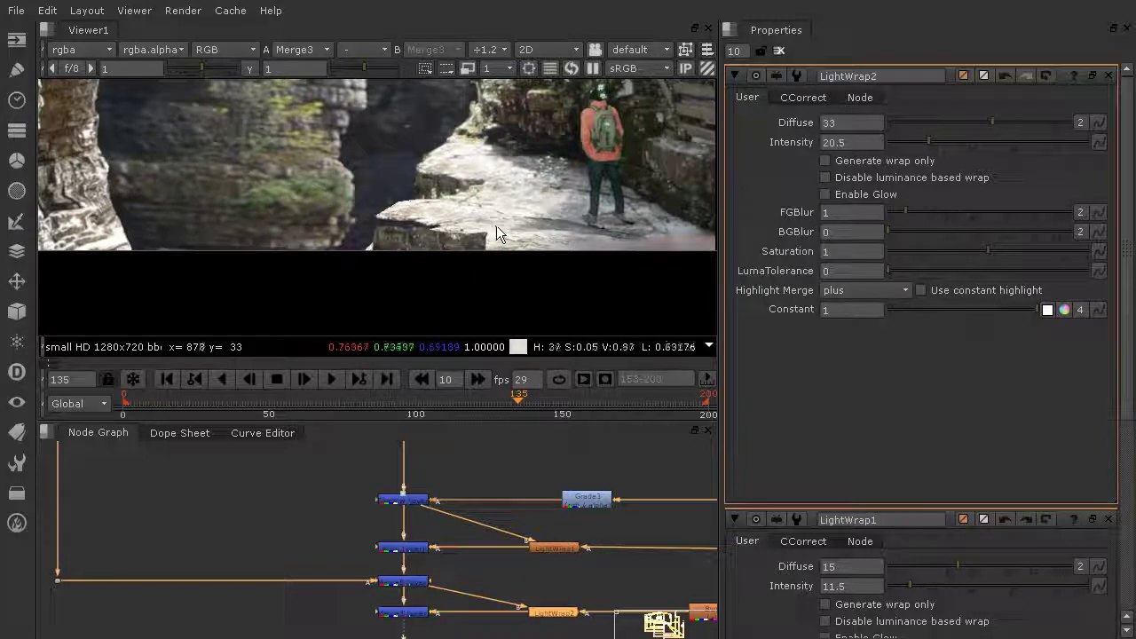
pyautogui.scroll(-5, 515, 470)
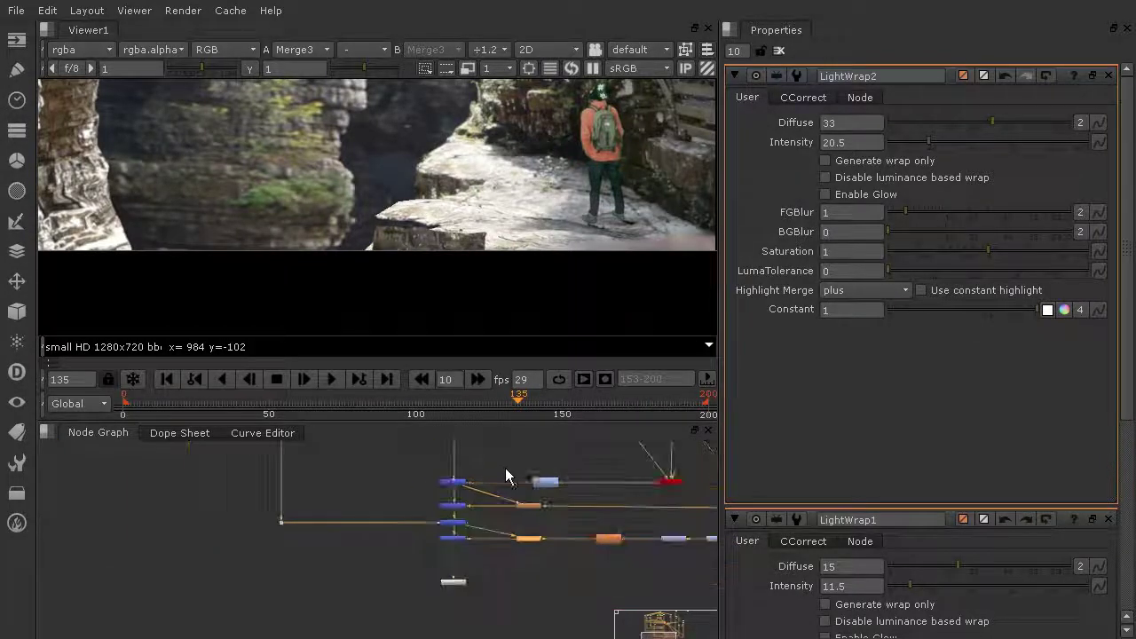
# Trace the small cliff face, walk path and railing branches through the node graph down to their merges.
pyautogui.moveTo(330, 497); pyautogui.dragTo(500, 588, button='middle')
pyautogui.moveTo(367, 515); pyautogui.dragTo(433, 620, button='middle')
pyautogui.scroll(5, 417, 550)
pyautogui.scroll(1, 383, 523)
pyautogui.moveTo(383, 523); pyautogui.dragTo(448, 631, button='middle')
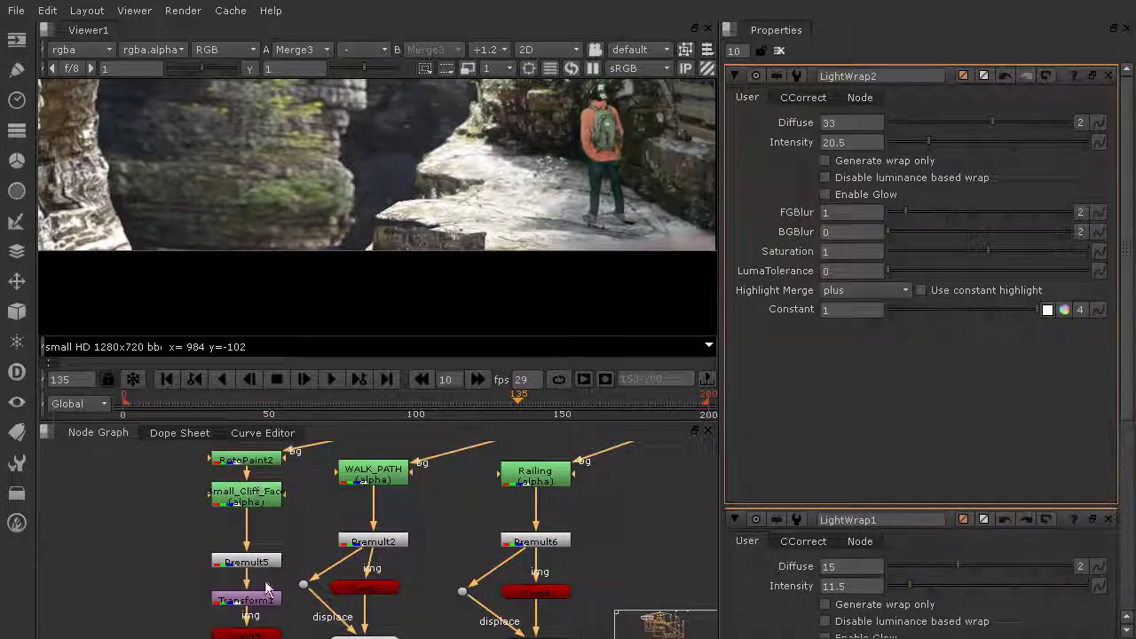
pyautogui.moveTo(268, 601); pyautogui.dragTo(269, 465, button='middle')
pyautogui.scroll(-3, 289, 524)
pyautogui.scroll(-1, 289, 554)
pyautogui.moveTo(290, 554); pyautogui.dragTo(282, 440, button='middle')
pyautogui.scroll(-3, 324, 546)
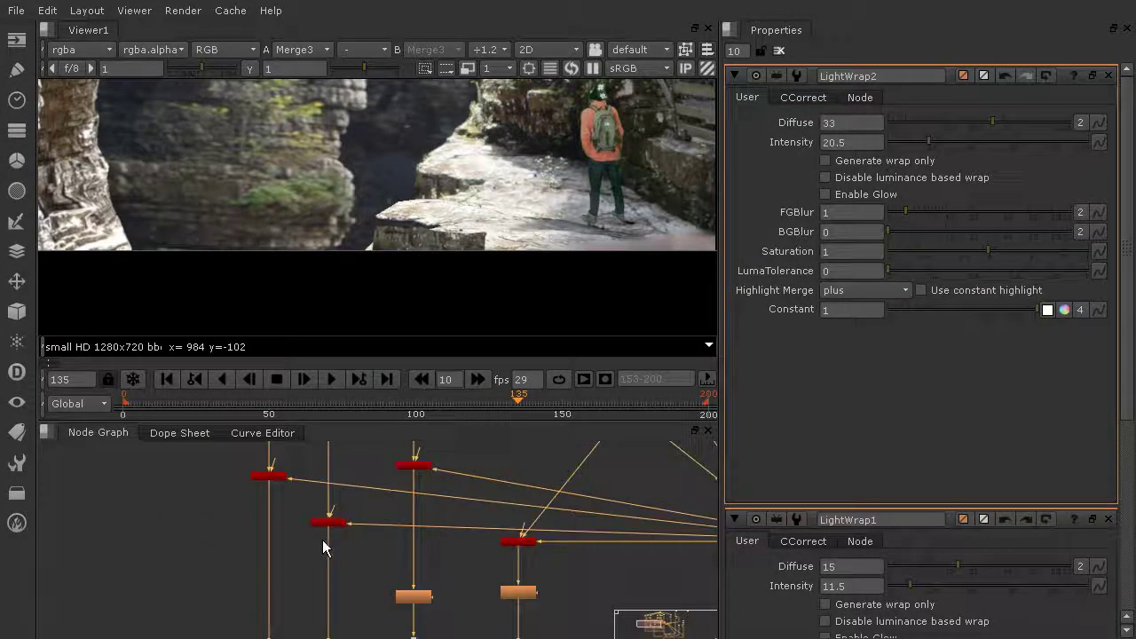
pyautogui.moveTo(322, 531); pyautogui.dragTo(302, 388, button='middle')
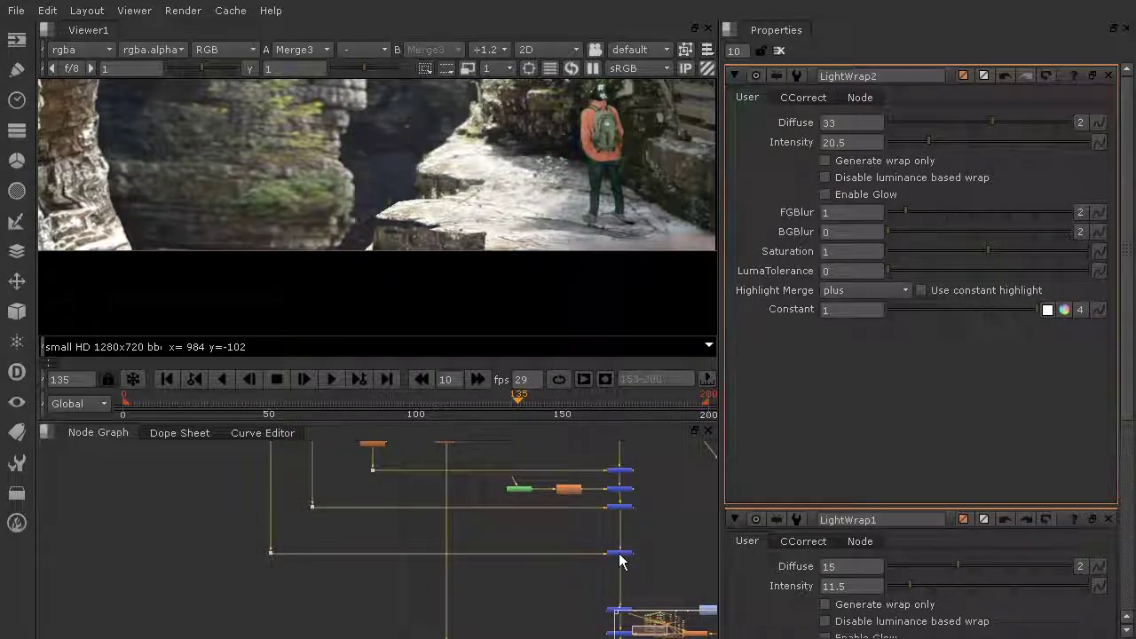
pyautogui.moveTo(538, 521); pyautogui.dragTo(543, 619, button='middle')
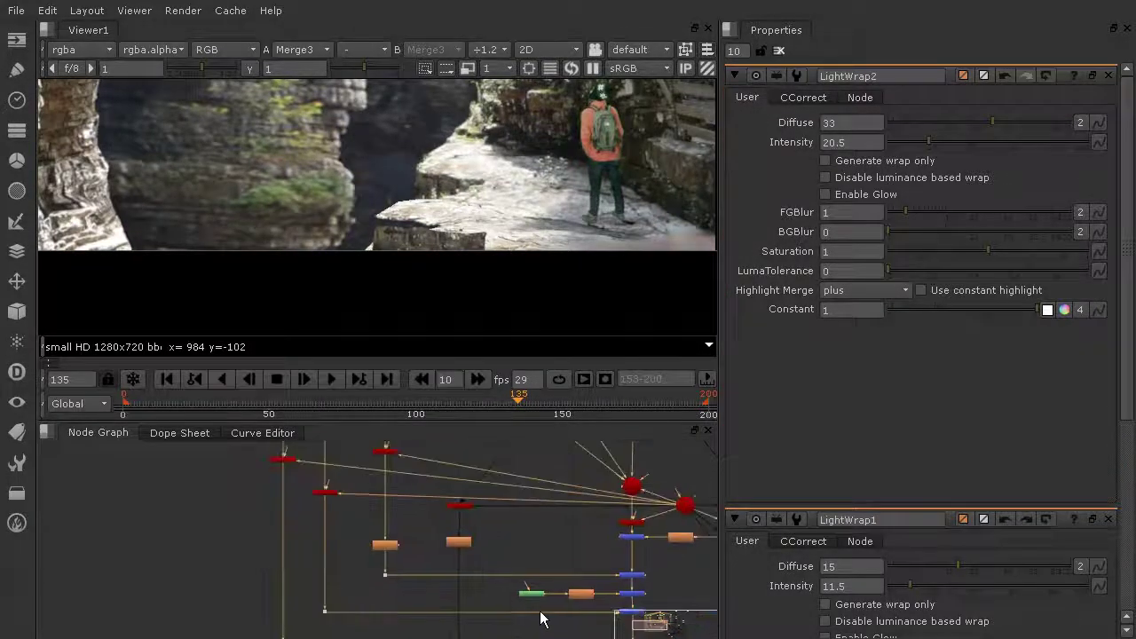
pyautogui.scroll(3, 461, 520)
pyautogui.scroll(-3, 310, 485)
pyautogui.moveTo(312, 499); pyautogui.dragTo(332, 600, button='middle')
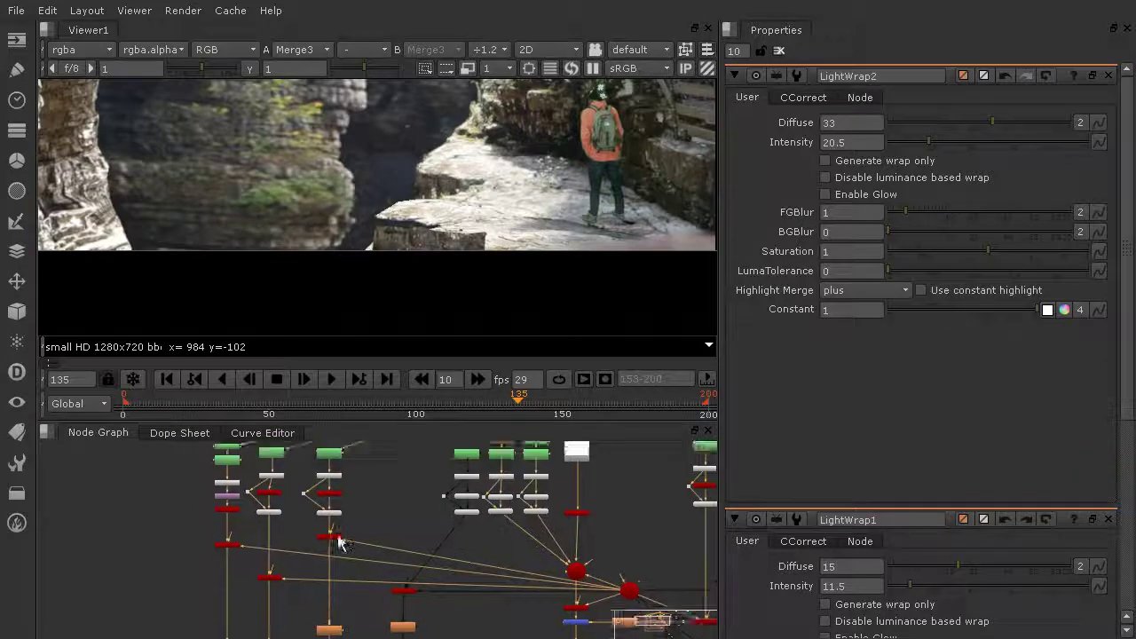
pyautogui.scroll(3, 336, 538)
pyautogui.moveTo(324, 471); pyautogui.dragTo(343, 630, button='middle')
pyautogui.scroll(-3, 364, 581)
pyautogui.scroll(3, 370, 574)
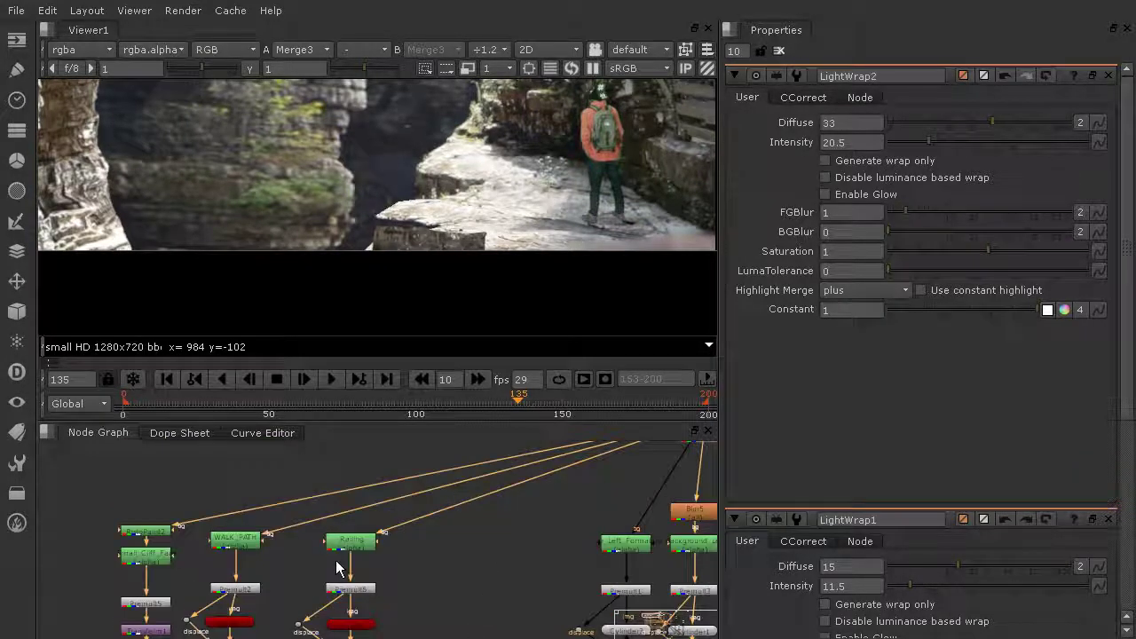
pyautogui.scroll(-3, 336, 561)
pyautogui.scroll(-3, 336, 568)
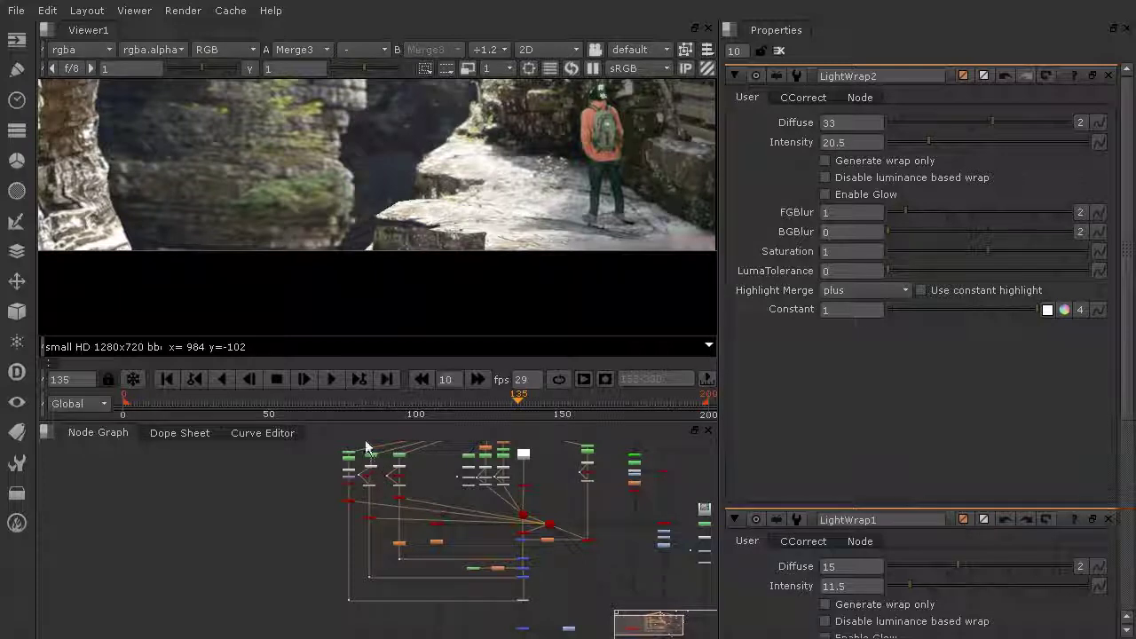
# Move the whole WALK_PATH branch to the far side of the small cliff face branch in the node graph.
pyautogui.moveTo(360, 442); pyautogui.dragTo(382, 579)
pyautogui.moveTo(373, 459); pyautogui.dragTo(311, 465)
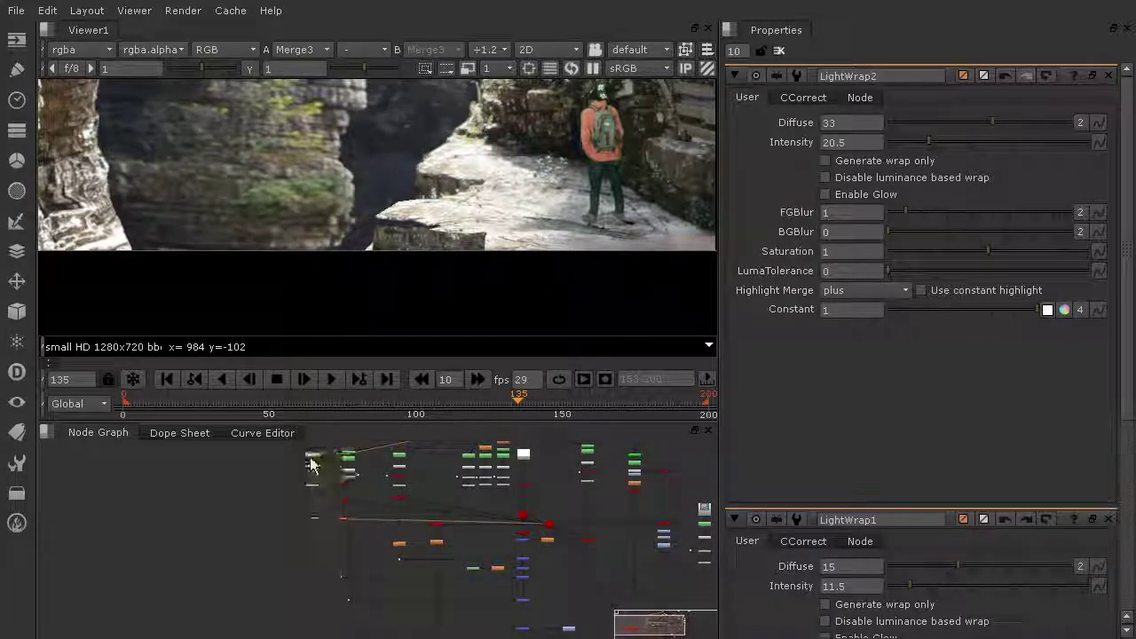
pyautogui.click(360, 474)
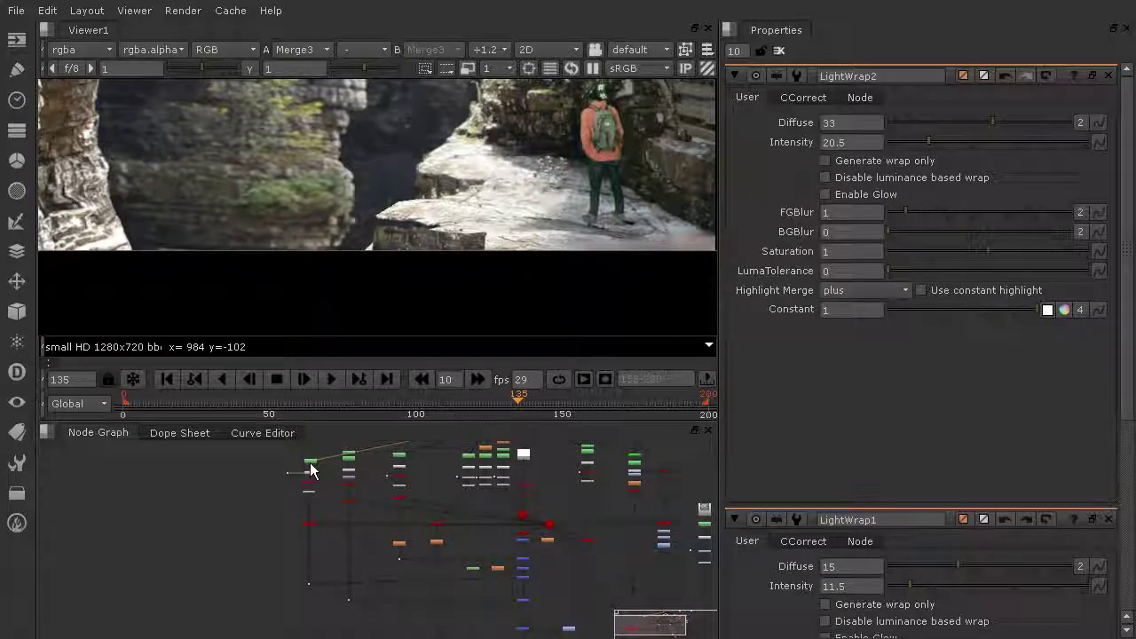
pyautogui.moveTo(259, 457); pyautogui.dragTo(342, 629)
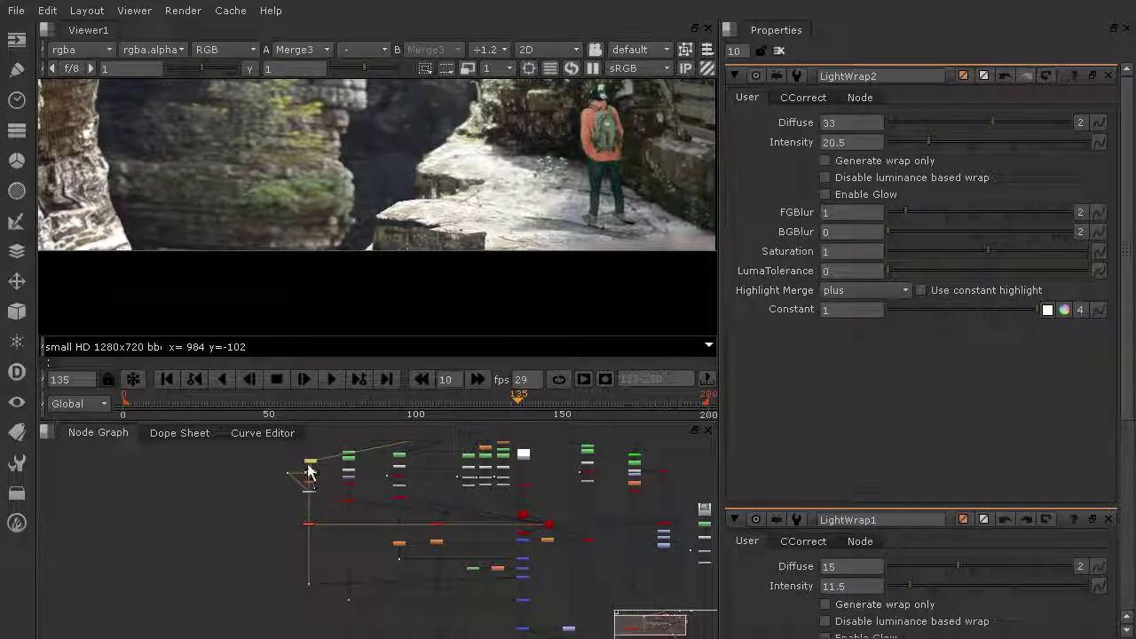
pyautogui.moveTo(309, 464); pyautogui.dragTo(307, 458)
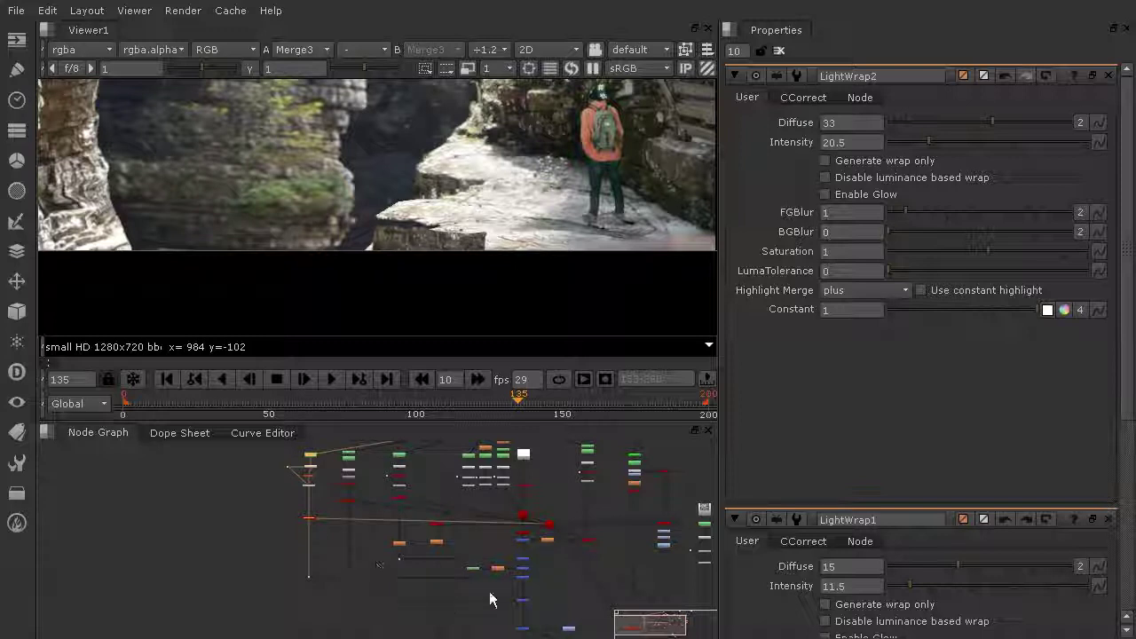
# Reorder the merge chain by extracting the walk path's merge and reinserting it directly below the small cliff face's merge.
pyautogui.click(522, 579)
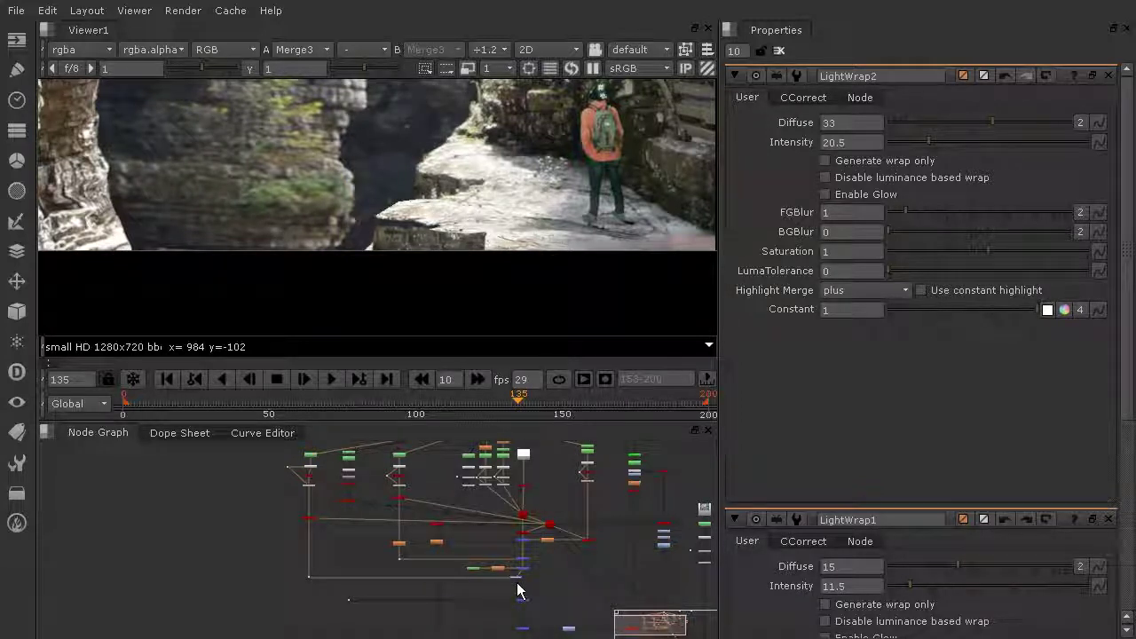
pyautogui.scroll(5, 521, 588)
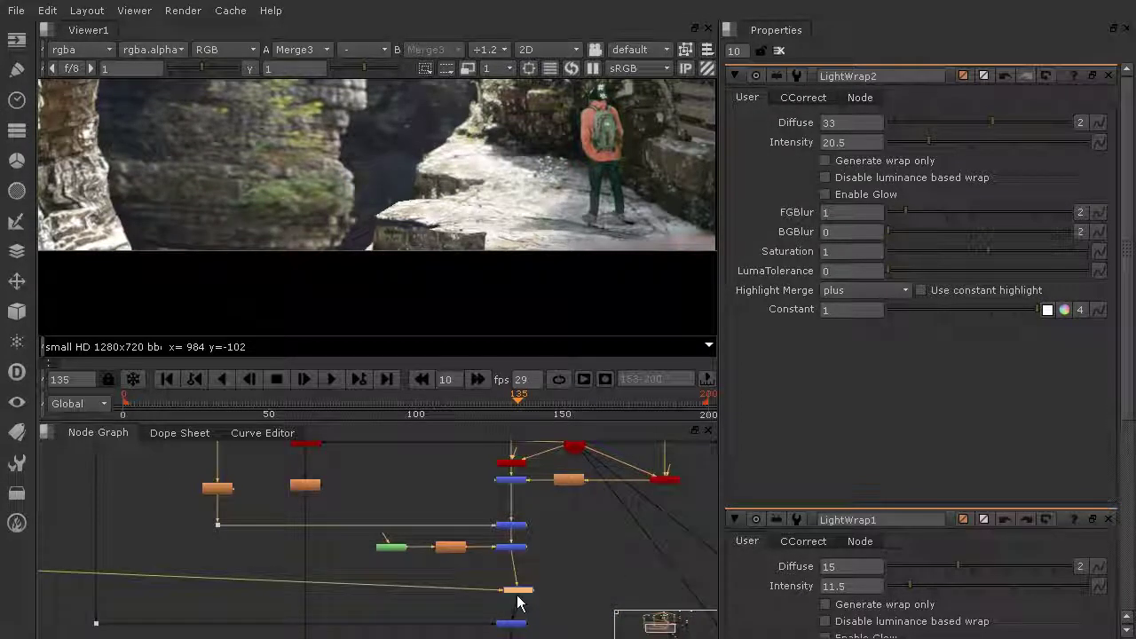
pyautogui.press('1')
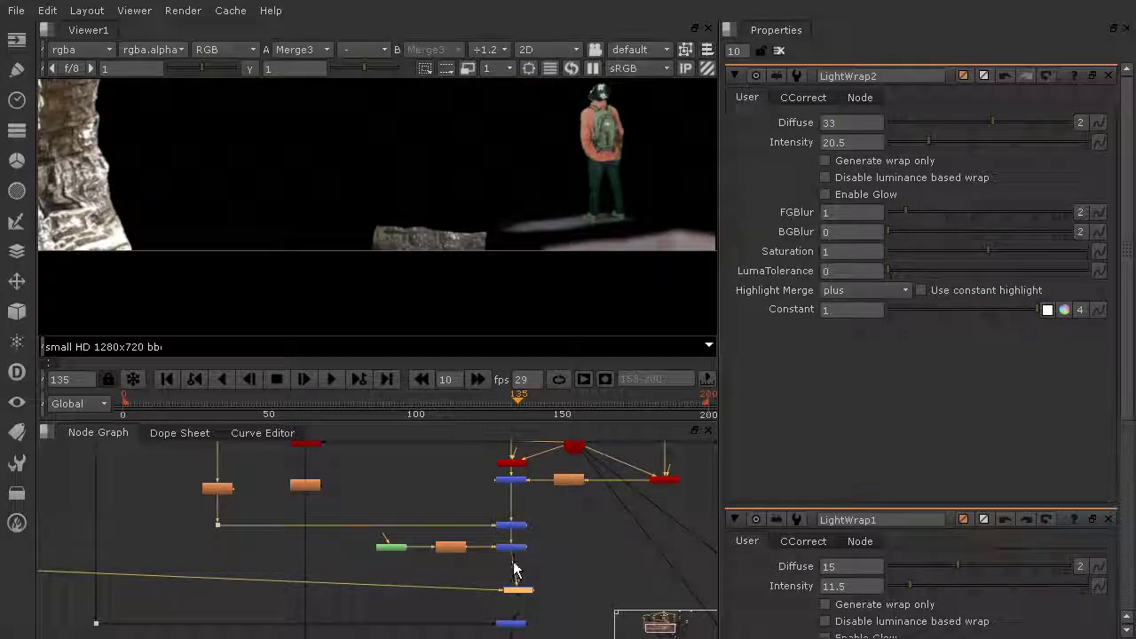
pyautogui.click(513, 625)
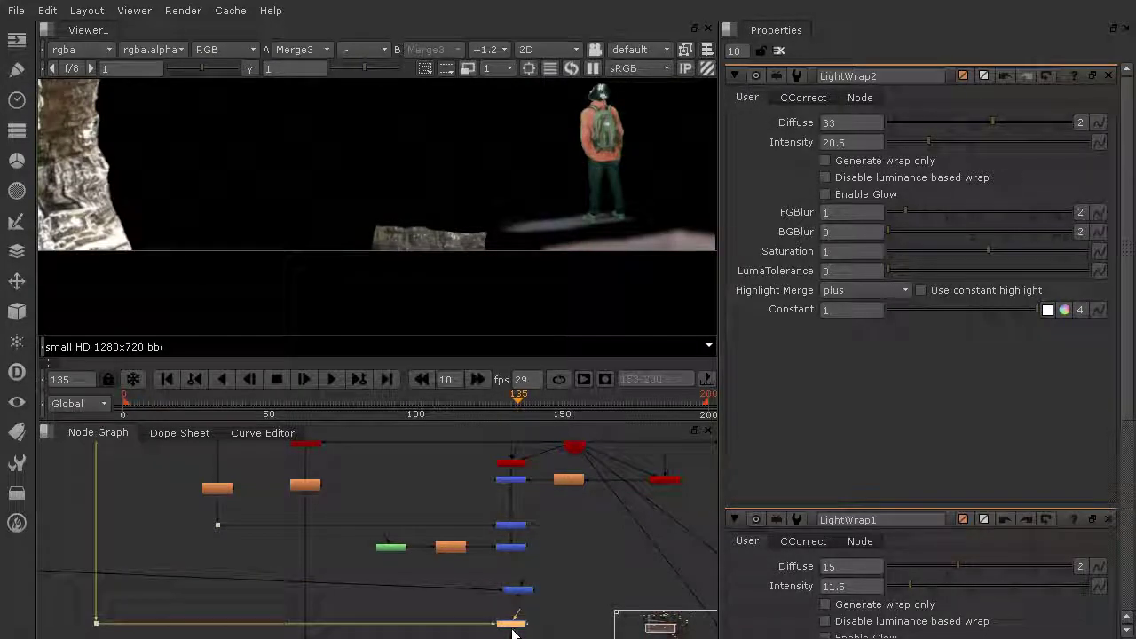
pyautogui.moveTo(570, 583); pyautogui.dragTo(557, 514, button='middle')
pyautogui.press('d')
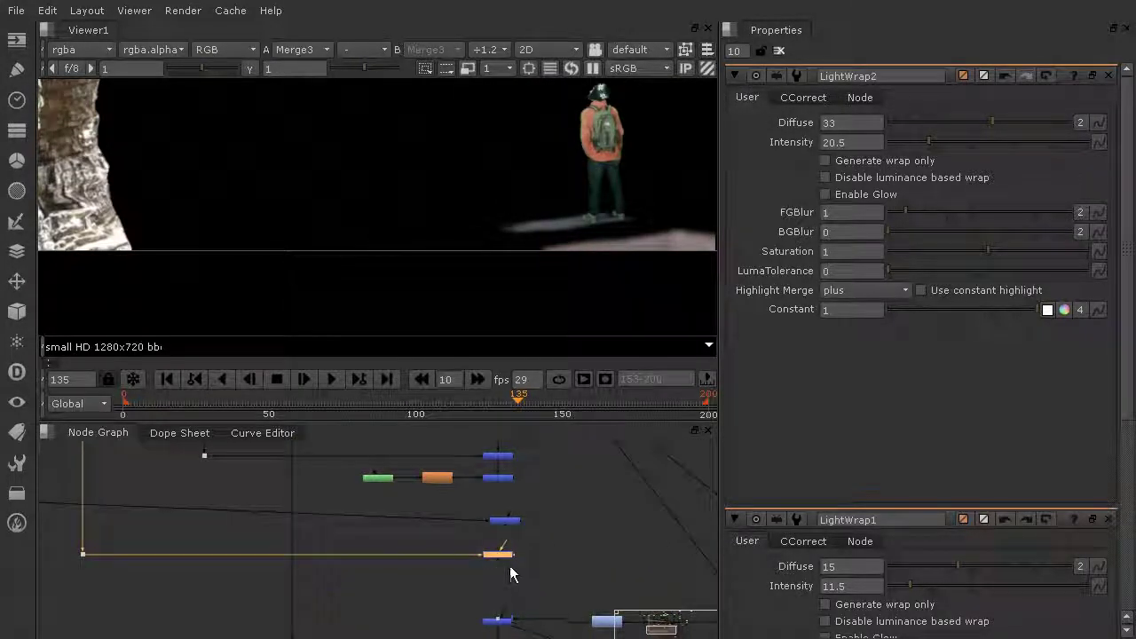
pyautogui.moveTo(506, 523); pyautogui.dragTo(495, 480)
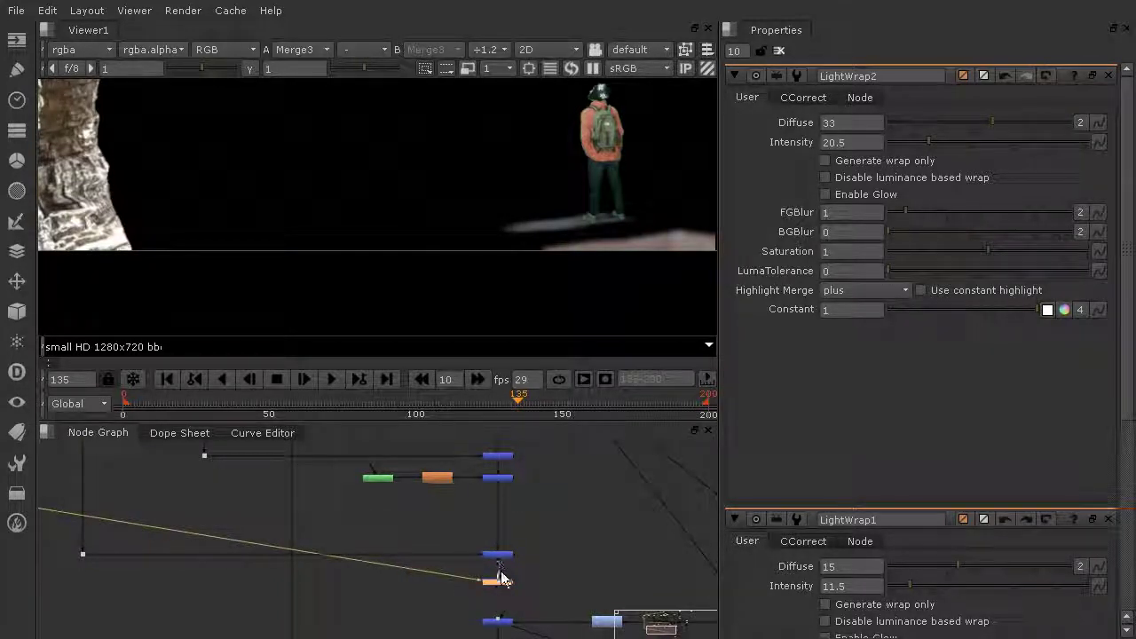
# Align the walk path branch's elbow dot with its merge and check the ledge edge in the composite.
pyautogui.scroll(-3, 238, 552)
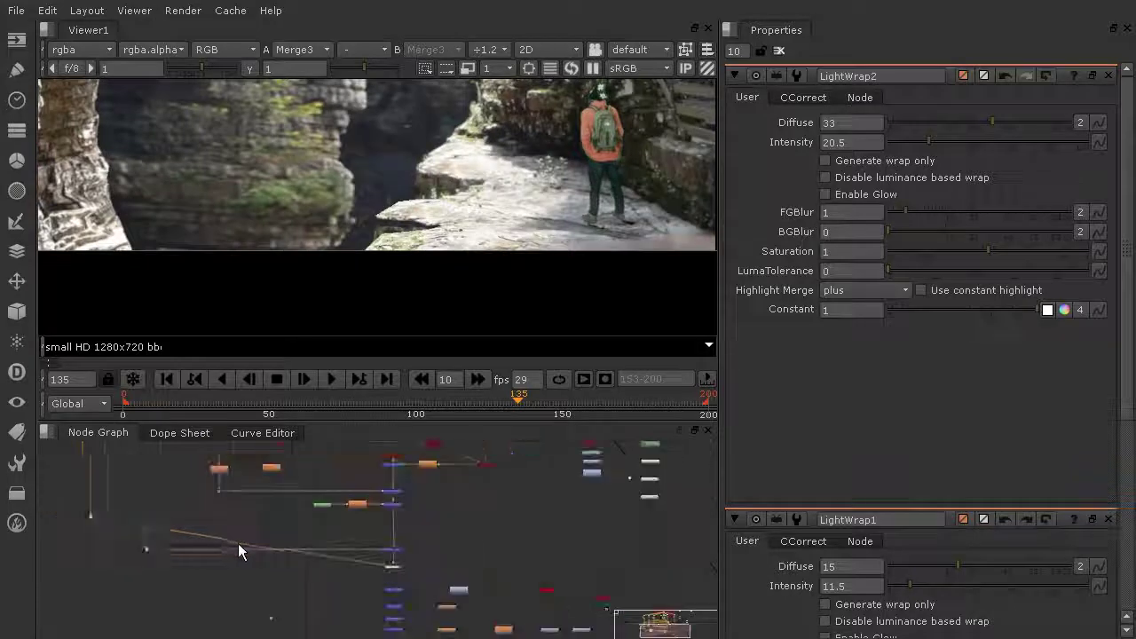
pyautogui.moveTo(238, 543); pyautogui.dragTo(392, 547, button='middle')
pyautogui.moveTo(245, 521); pyautogui.dragTo(247, 570)
pyautogui.scroll(2, 351, 234)
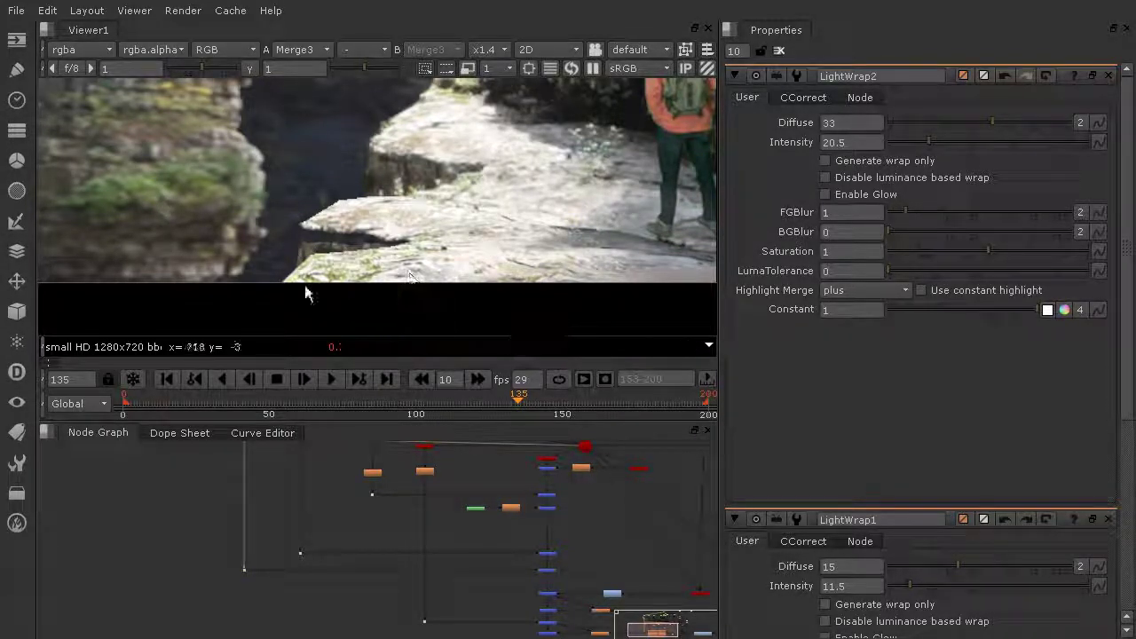
# In the 3D view, open the properties of the small cliff face's Card5 and move it to about 0.040, -0.282, -0.183.
pyautogui.moveTo(353, 500); pyautogui.dragTo(391, 638, button='middle')
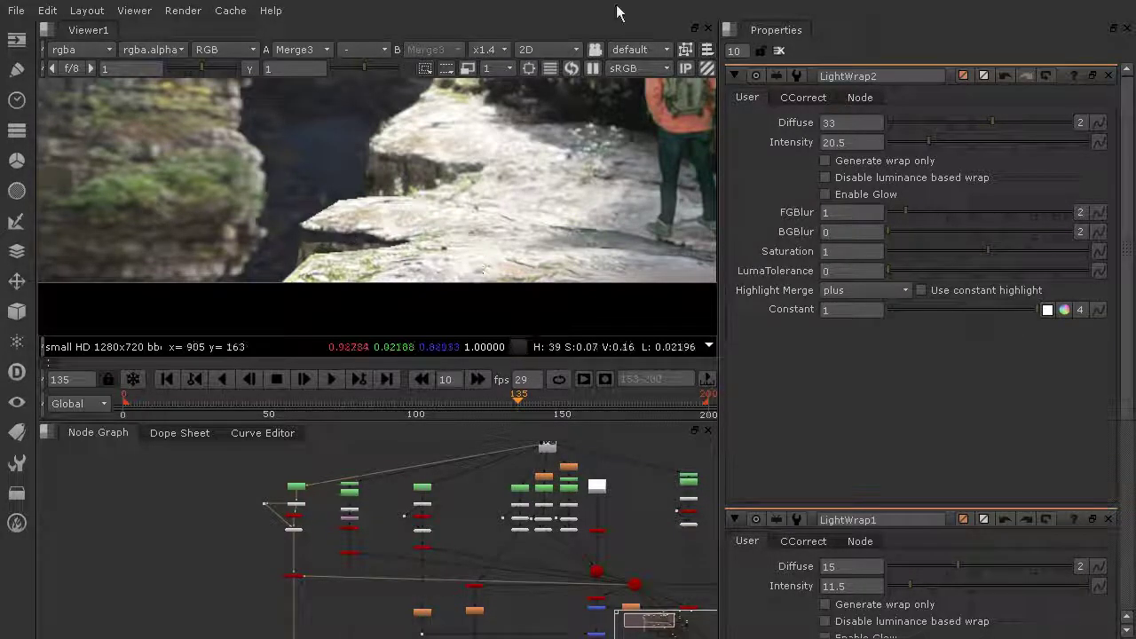
pyautogui.click(539, 50)
pyautogui.click(561, 82)
pyautogui.scroll(10, 411, 175)
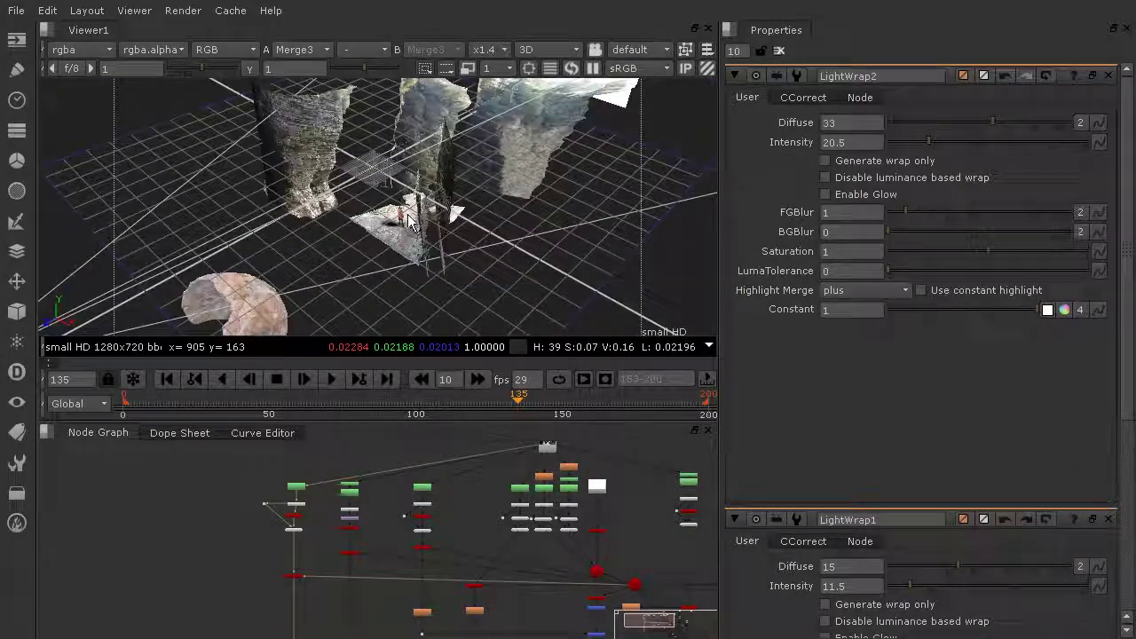
pyautogui.keyDown('ctrl'); pyautogui.moveTo(382, 235); pyautogui.dragTo(590, 196); pyautogui.keyUp('ctrl')
pyautogui.scroll(15, 389, 237)
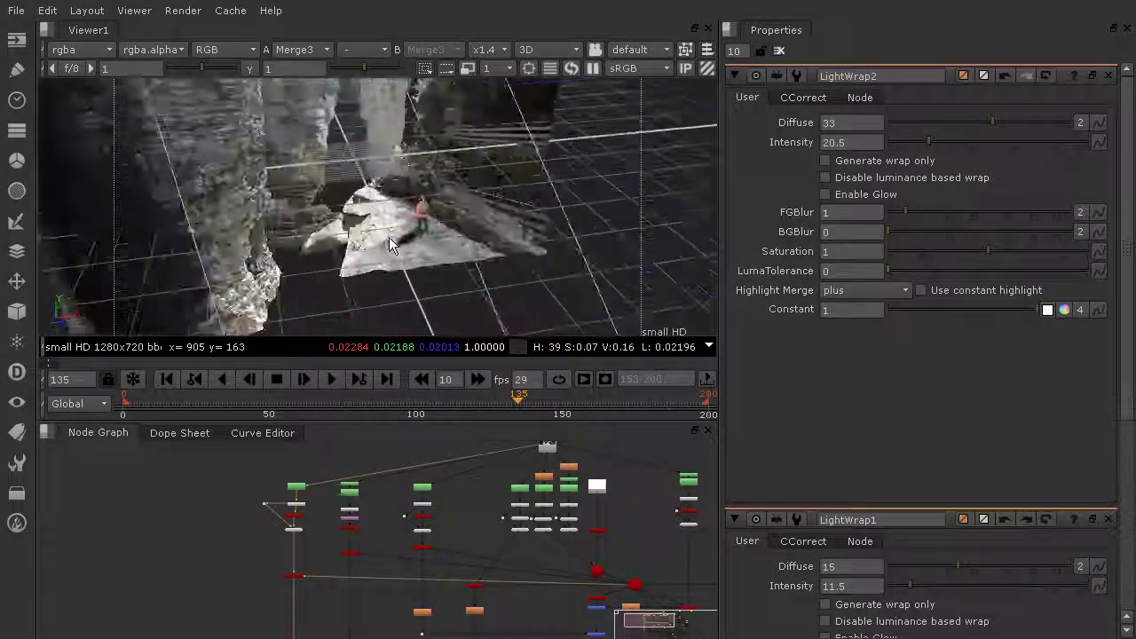
pyautogui.keyDown('ctrl'); pyautogui.moveTo(396, 140); pyautogui.dragTo(556, 243); pyautogui.keyUp('ctrl')
pyautogui.scroll(3, 484, 253)
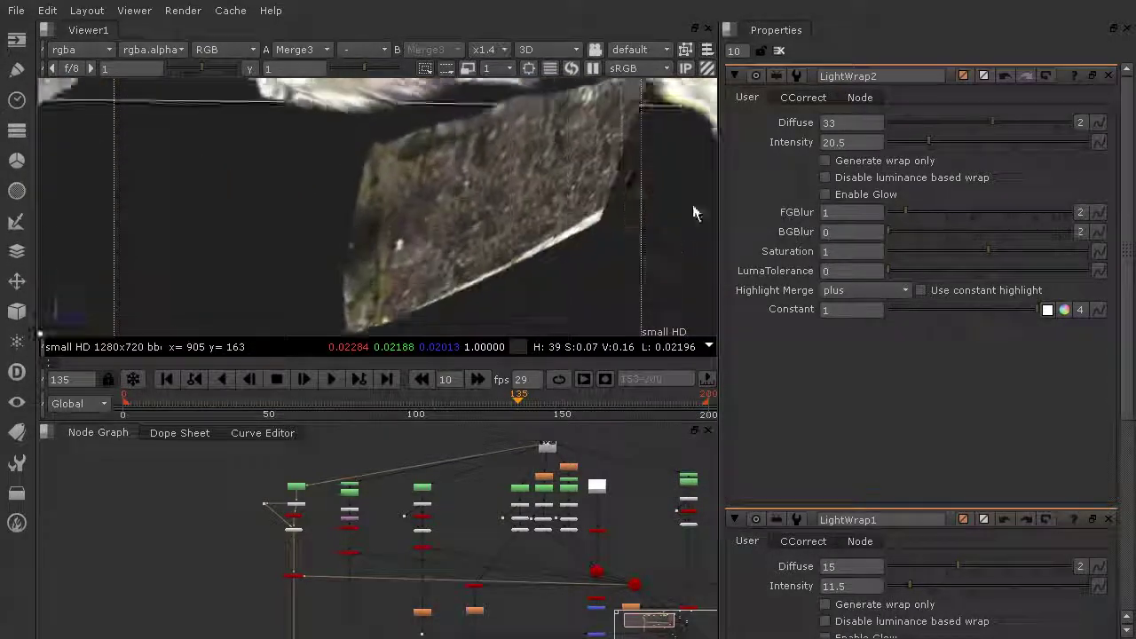
pyautogui.keyDown('ctrl'); pyautogui.moveTo(695, 212); pyautogui.dragTo(796, 124); pyautogui.keyUp('ctrl')
pyautogui.click(437, 226)
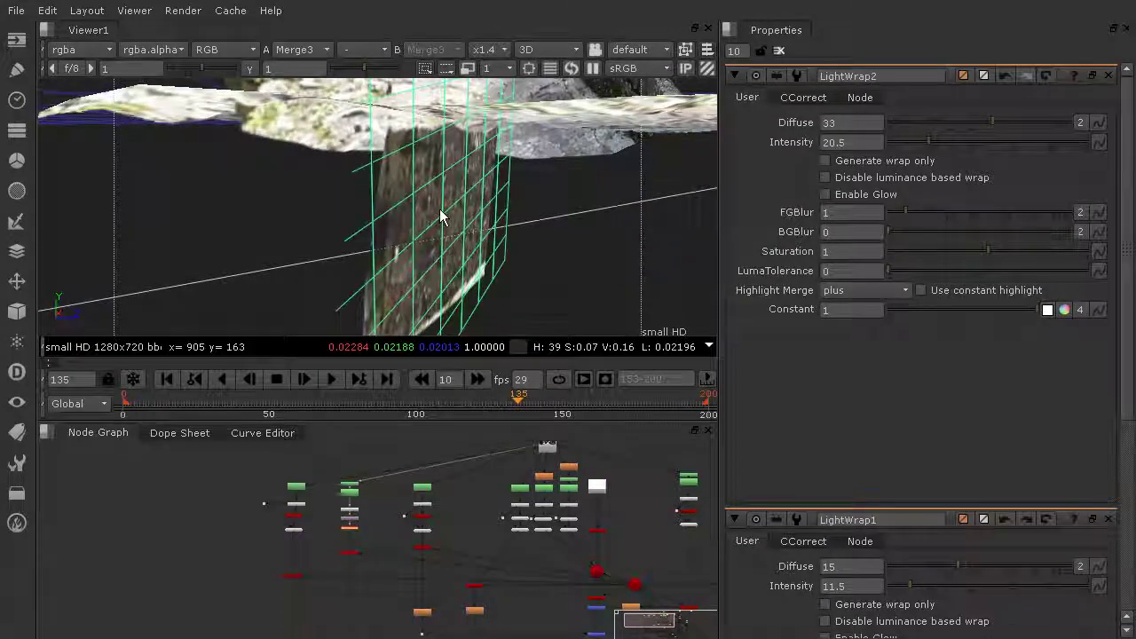
pyautogui.doubleClick(441, 212)
pyautogui.moveTo(445, 186); pyautogui.dragTo(446, 165)
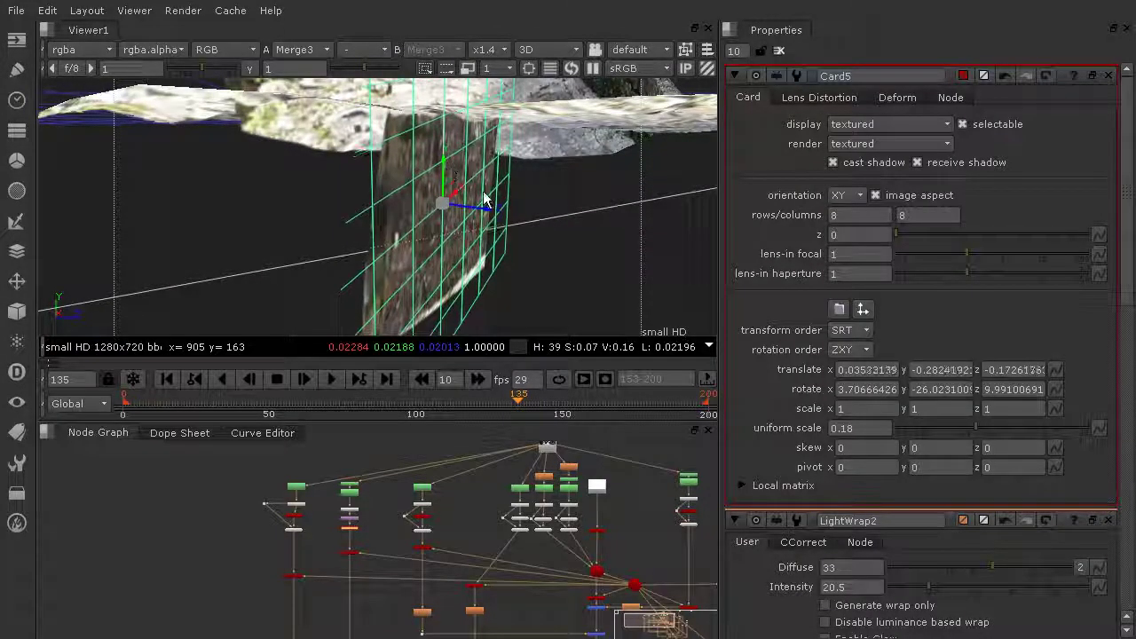
pyautogui.moveTo(482, 211); pyautogui.dragTo(448, 205)
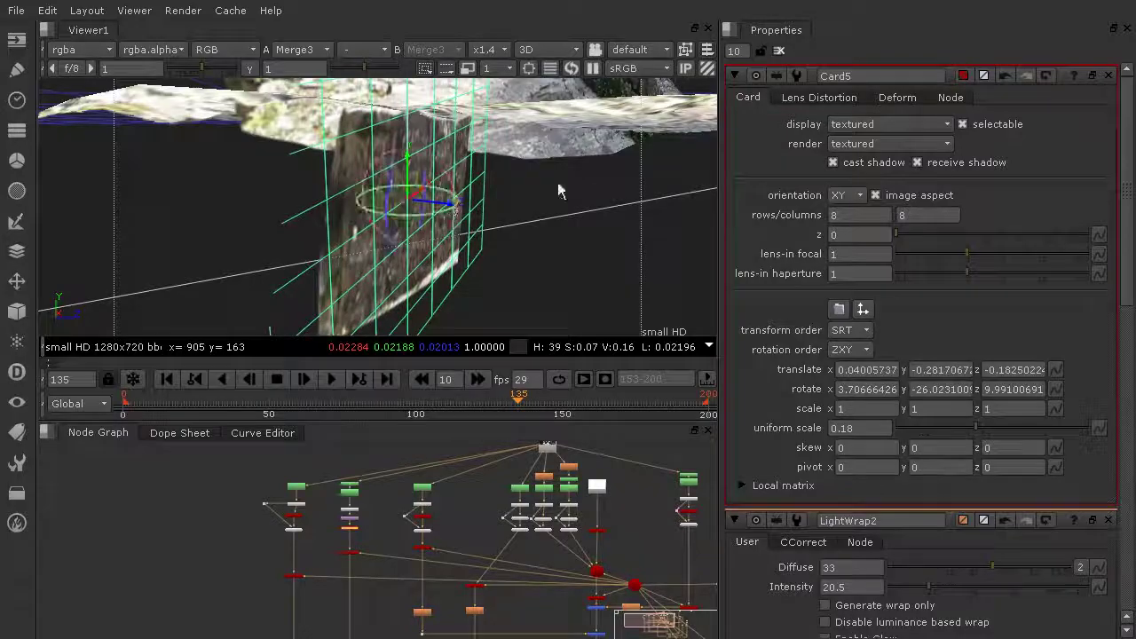
# Rotate Card5 to about 14.7, -24.0, 10.3 and push it beneath the ledge to about 0.044, -0.281, -0.190.
pyautogui.keyDown('ctrl'); pyautogui.moveTo(557, 186); pyautogui.dragTo(345, 223); pyautogui.keyUp('ctrl')
pyautogui.keyDown('alt'); pyautogui.moveTo(598, 183); pyautogui.dragTo(789, 232); pyautogui.keyUp('alt')
pyautogui.moveTo(396, 302); pyautogui.dragTo(575, 263)
pyautogui.hotkey('ctrl', 'z')
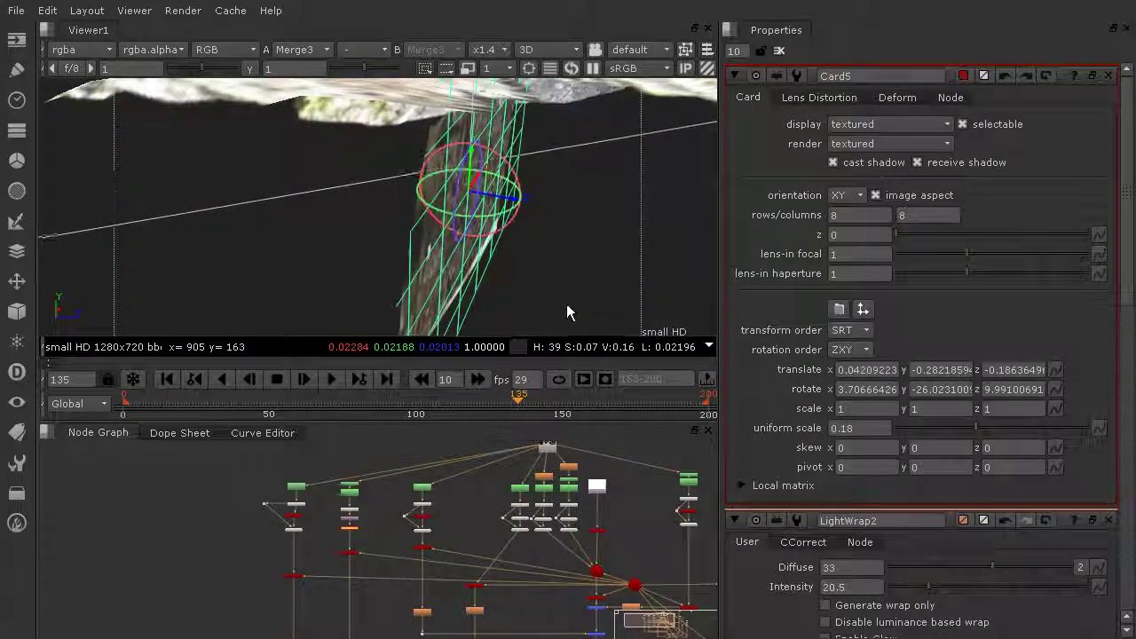
pyautogui.keyDown('ctrl'); pyautogui.moveTo(615, 282); pyautogui.dragTo(589, 212); pyautogui.keyUp('ctrl')
pyautogui.keyDown('ctrl'); pyautogui.moveTo(470, 172); pyautogui.dragTo(475, 231); pyautogui.keyUp('ctrl')
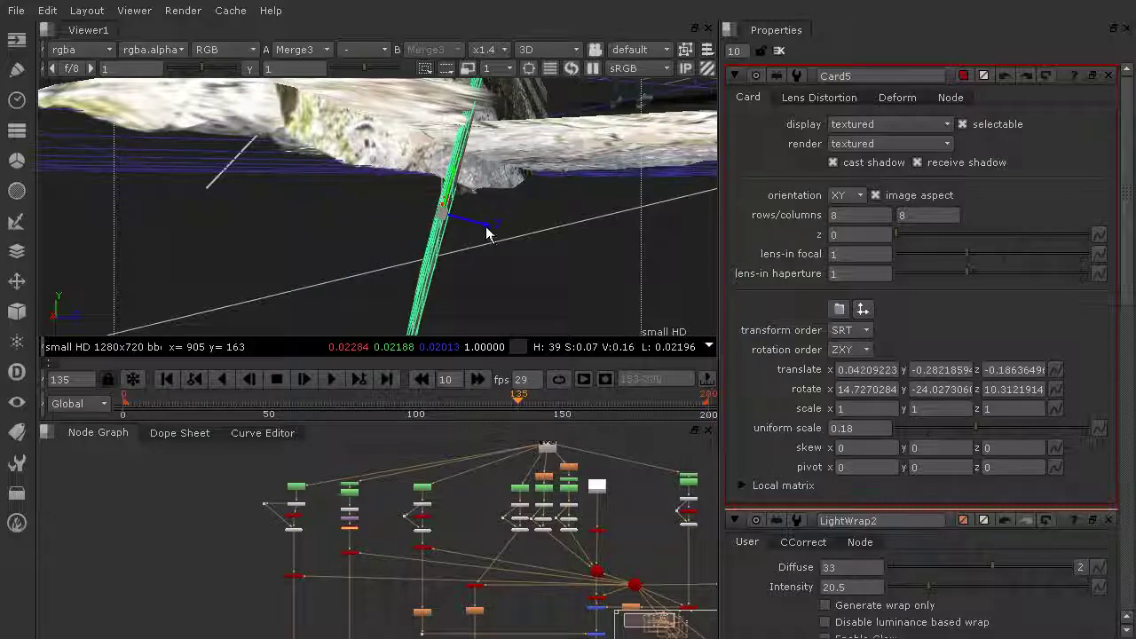
pyautogui.keyDown('ctrl'); pyautogui.moveTo(561, 197); pyautogui.dragTo(310, 216); pyautogui.keyUp('ctrl')
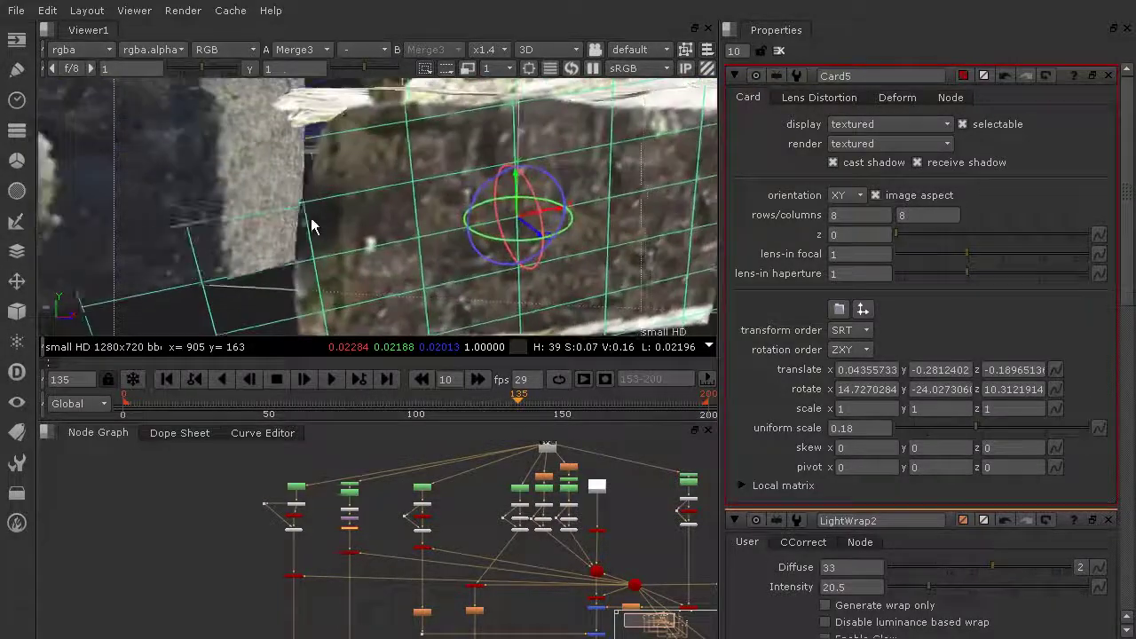
# Inspect Card5 from other angles, return the viewer to 2D and nudge the card to about 0.039, -0.280, -0.191.
pyautogui.scroll(-3, 528, 181)
pyautogui.keyDown('ctrl'); pyautogui.moveTo(568, 168); pyautogui.dragTo(444, 203); pyautogui.keyUp('ctrl')
pyautogui.scroll(3, 444, 203)
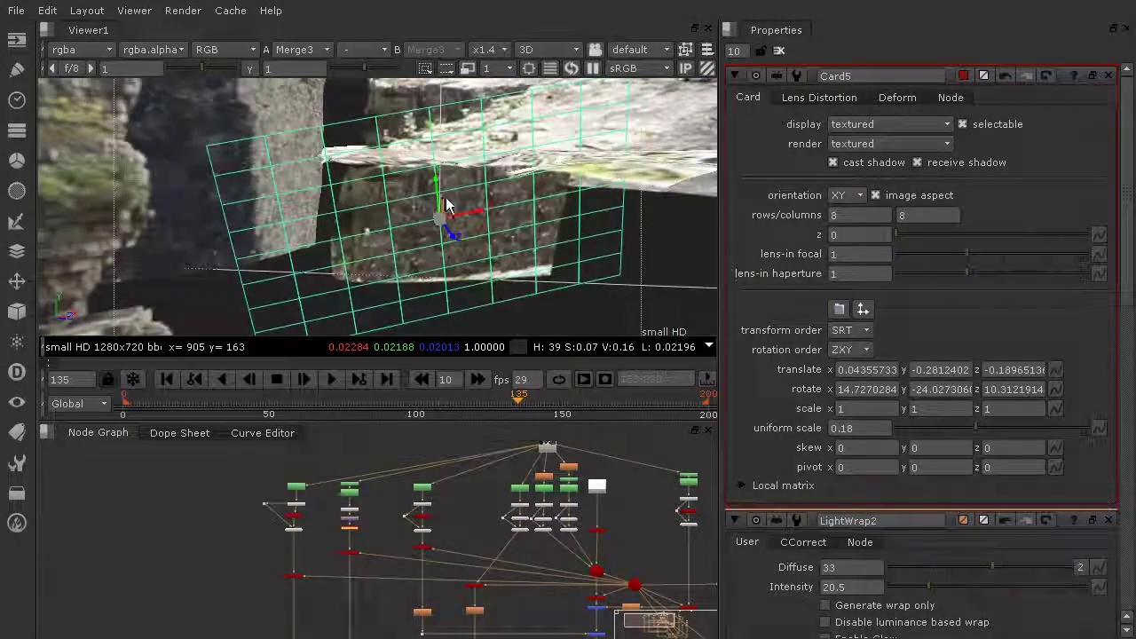
pyautogui.keyDown('ctrl'); pyautogui.moveTo(648, 164); pyautogui.dragTo(529, 228); pyautogui.keyUp('ctrl')
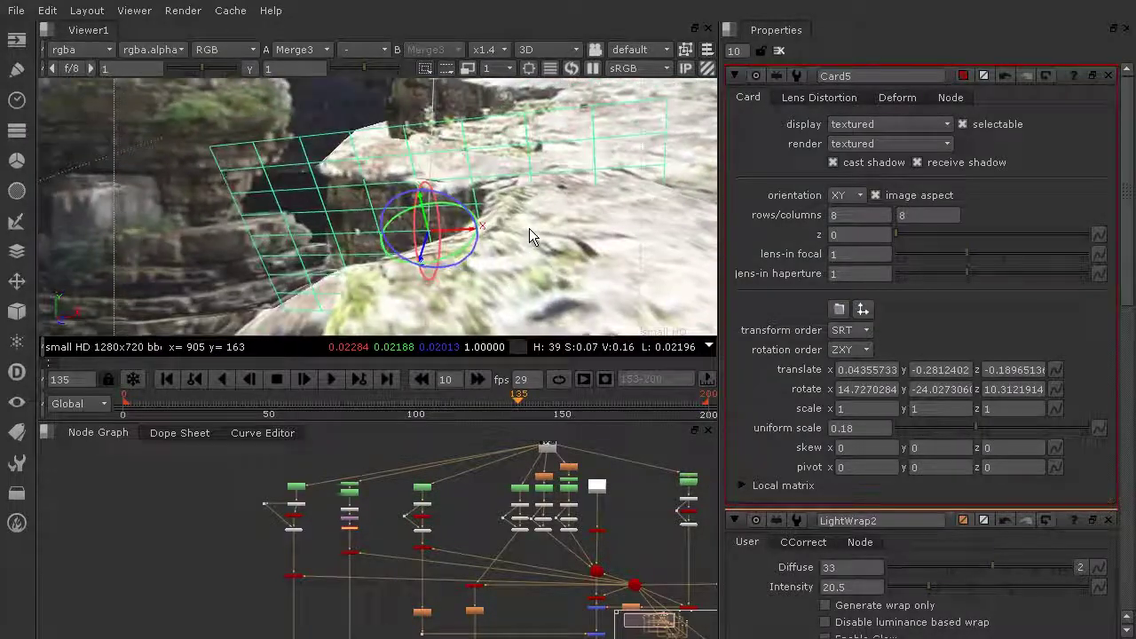
pyautogui.click(548, 49)
pyautogui.click(546, 73)
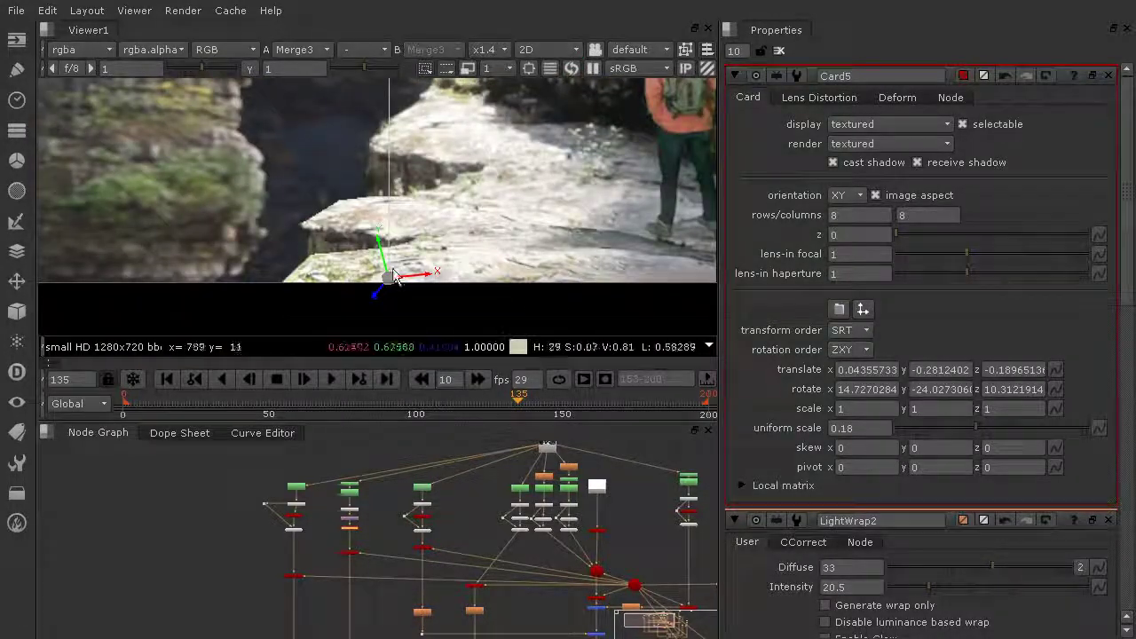
pyautogui.moveTo(385, 282); pyautogui.dragTo(411, 284)
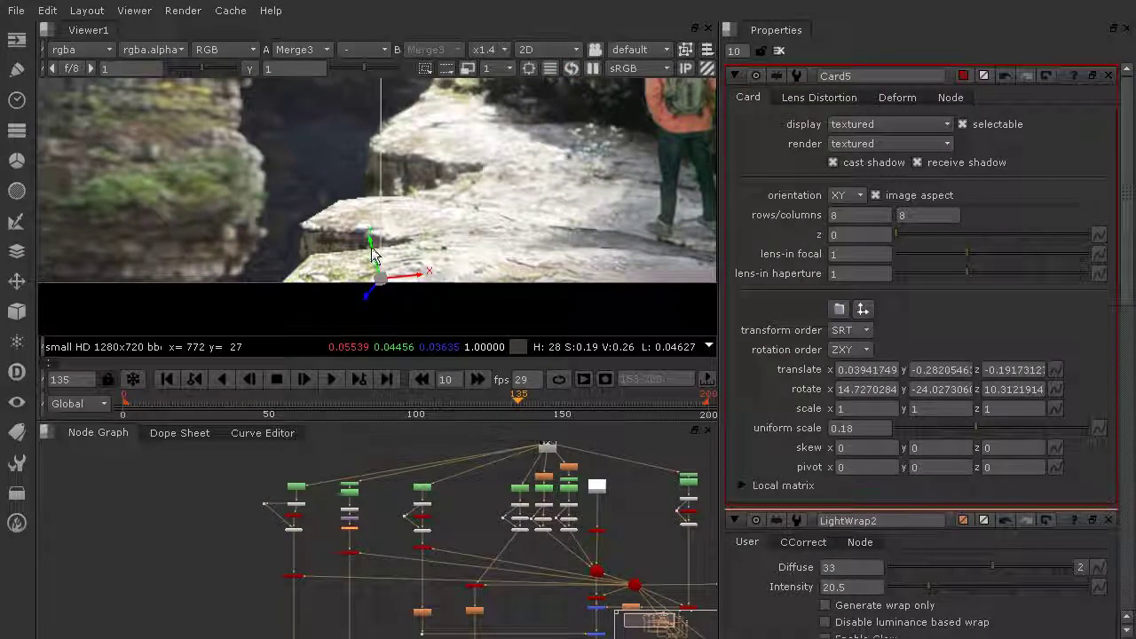
pyautogui.moveTo(373, 249); pyautogui.dragTo(371, 252)
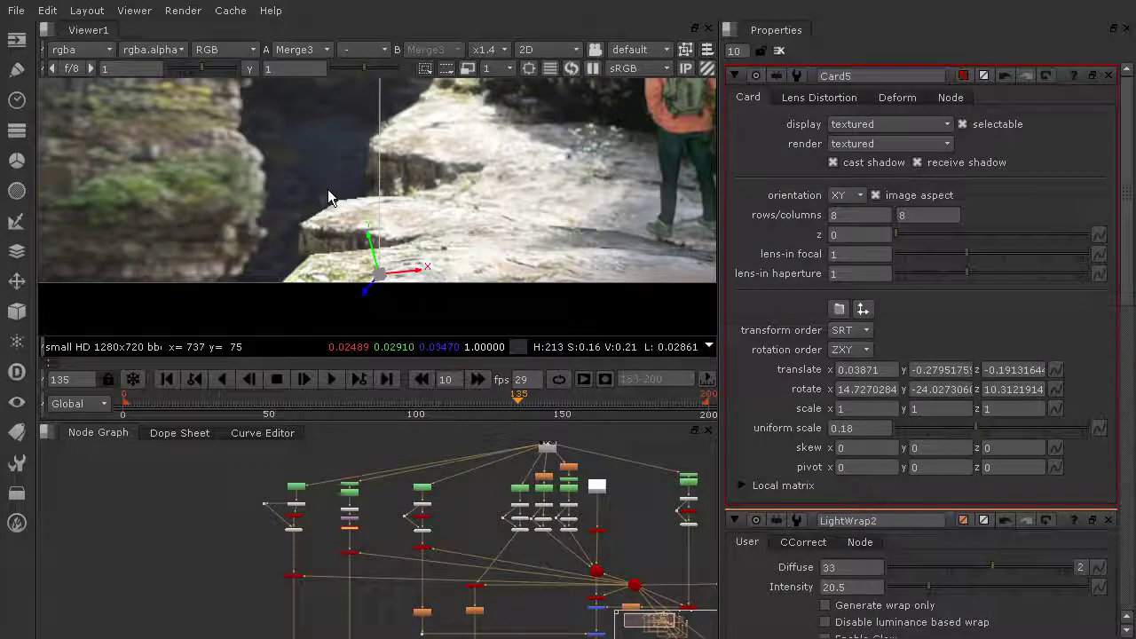
# Close all open node properties and check the ledge and the actor at frame 135.
pyautogui.scroll(-5, 330, 207)
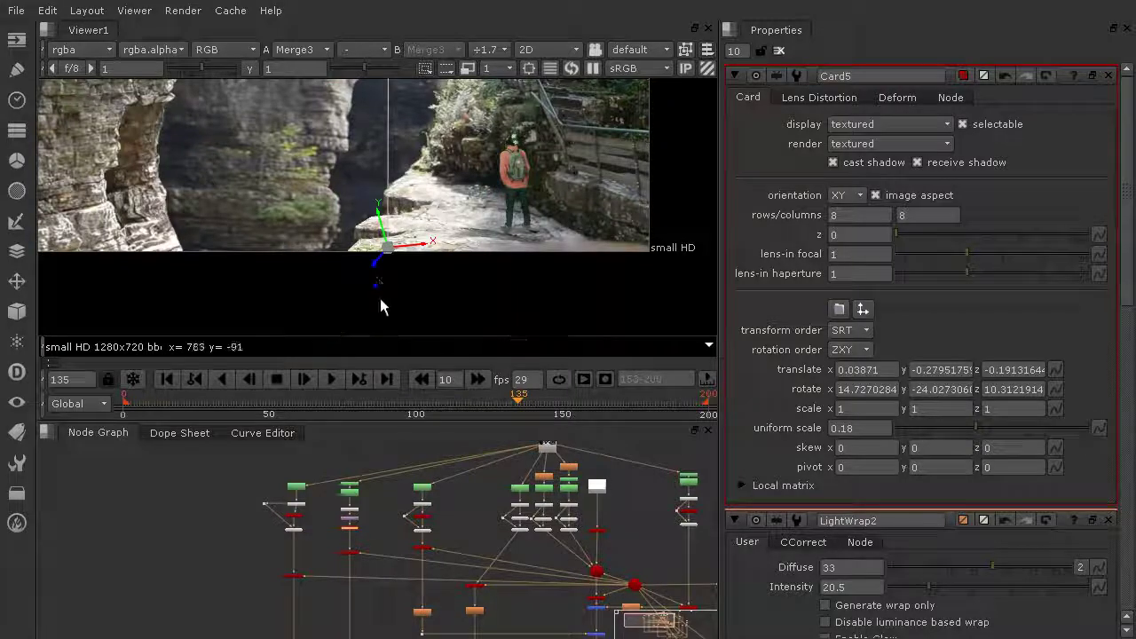
pyautogui.scroll(3, 382, 275)
pyautogui.click(778, 52)
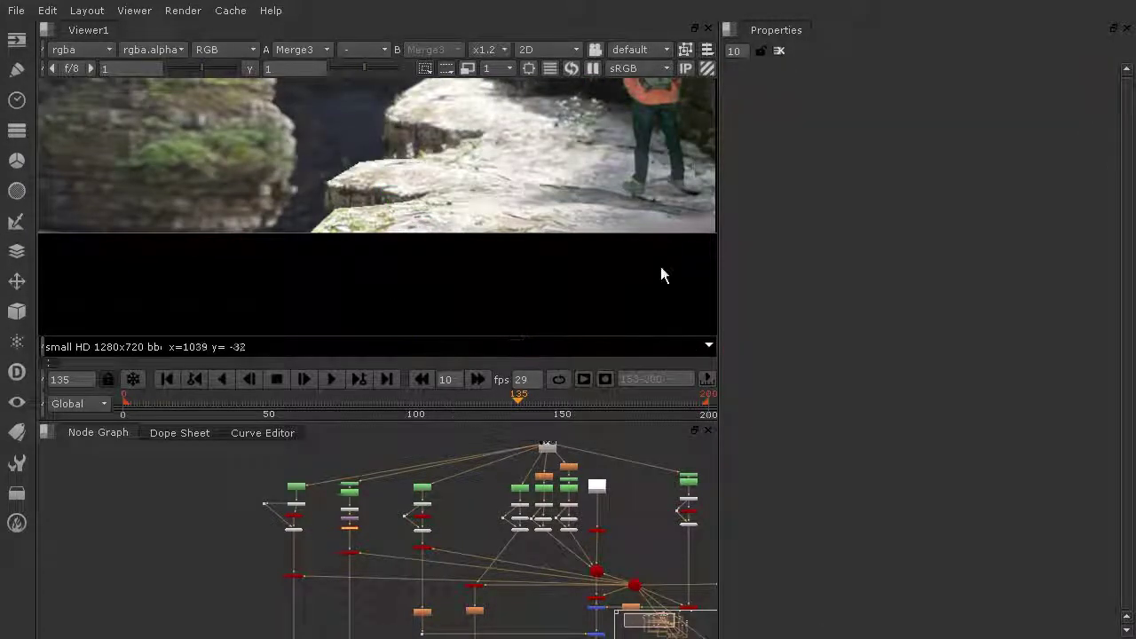
pyautogui.moveTo(562, 207); pyautogui.dragTo(484, 250, button='middle')
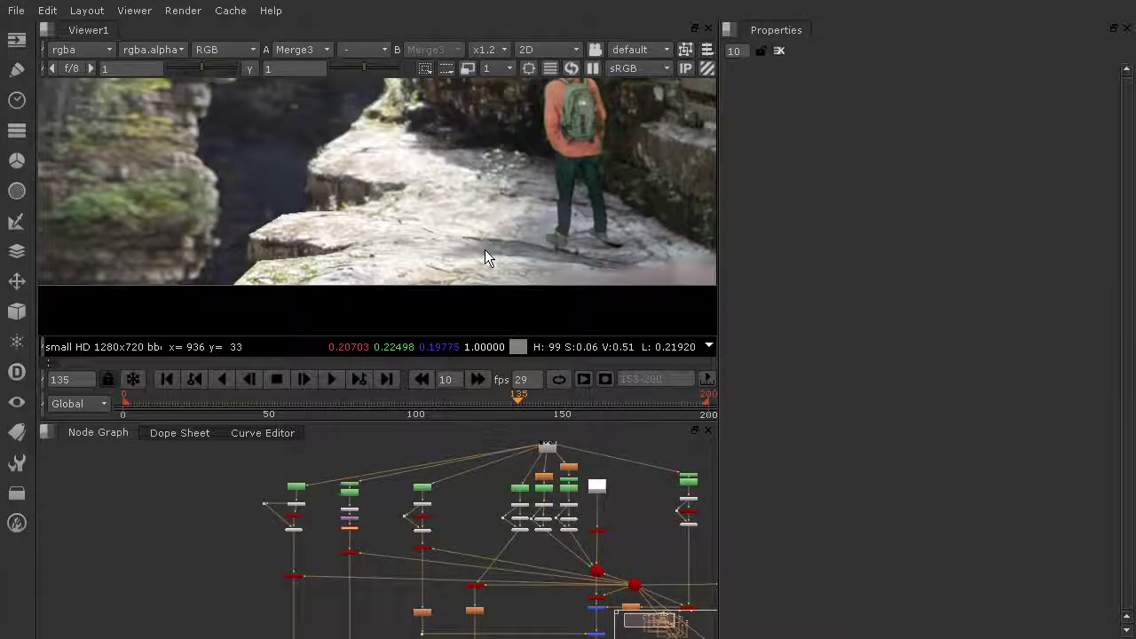